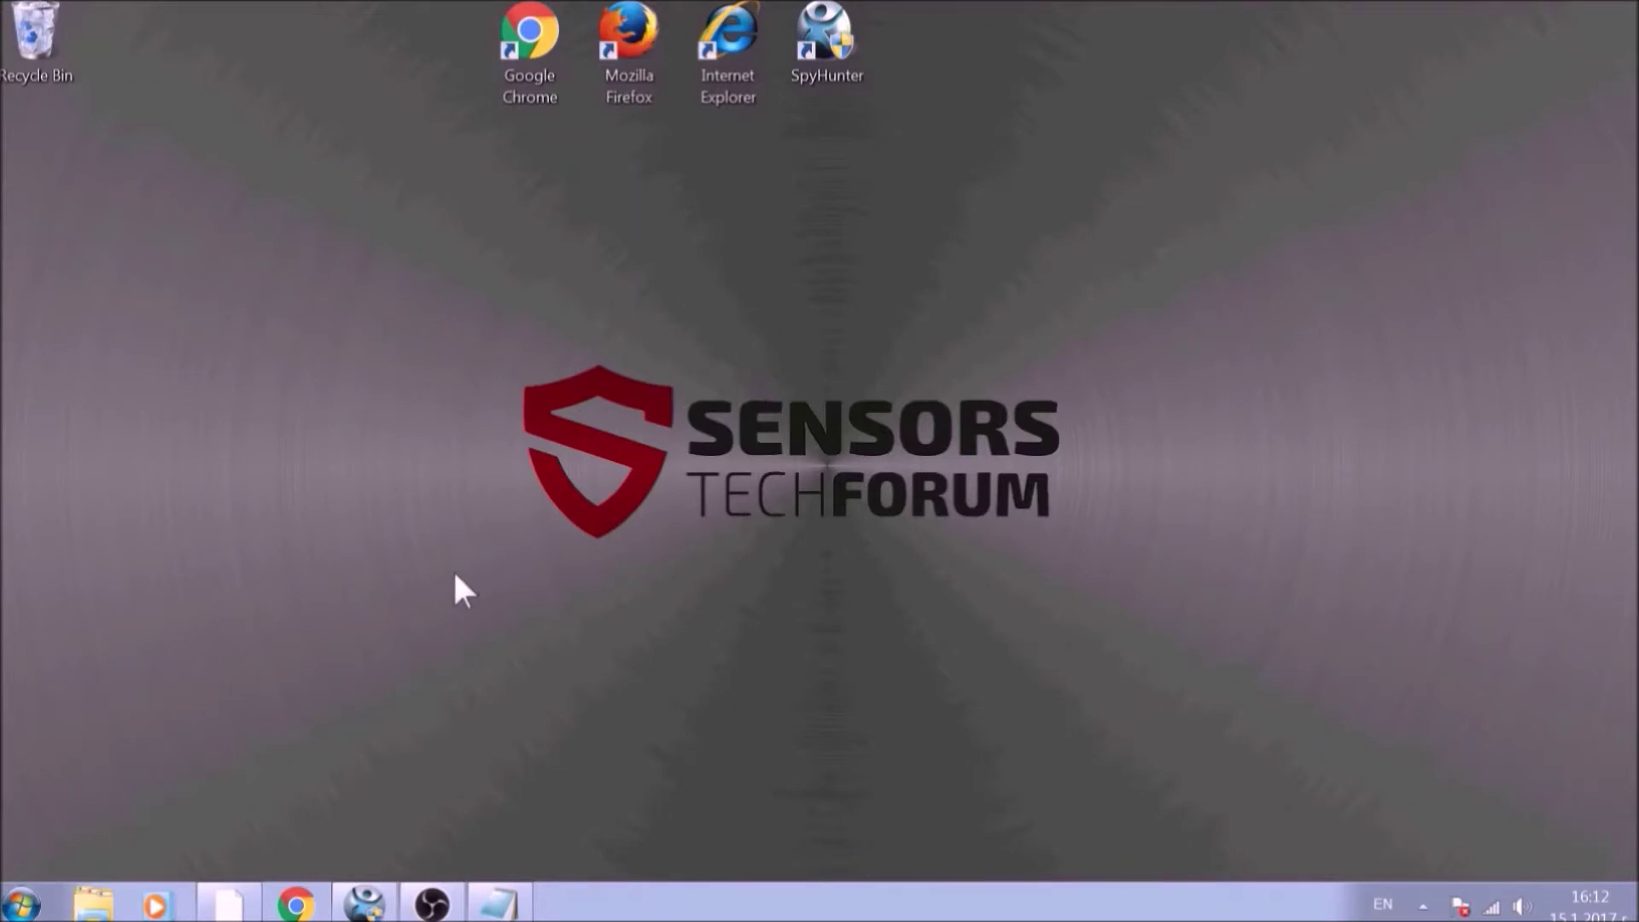
Step: Open the Run dialog, move it to the centre, and enter APPWIZ.CPL
key("super+r")
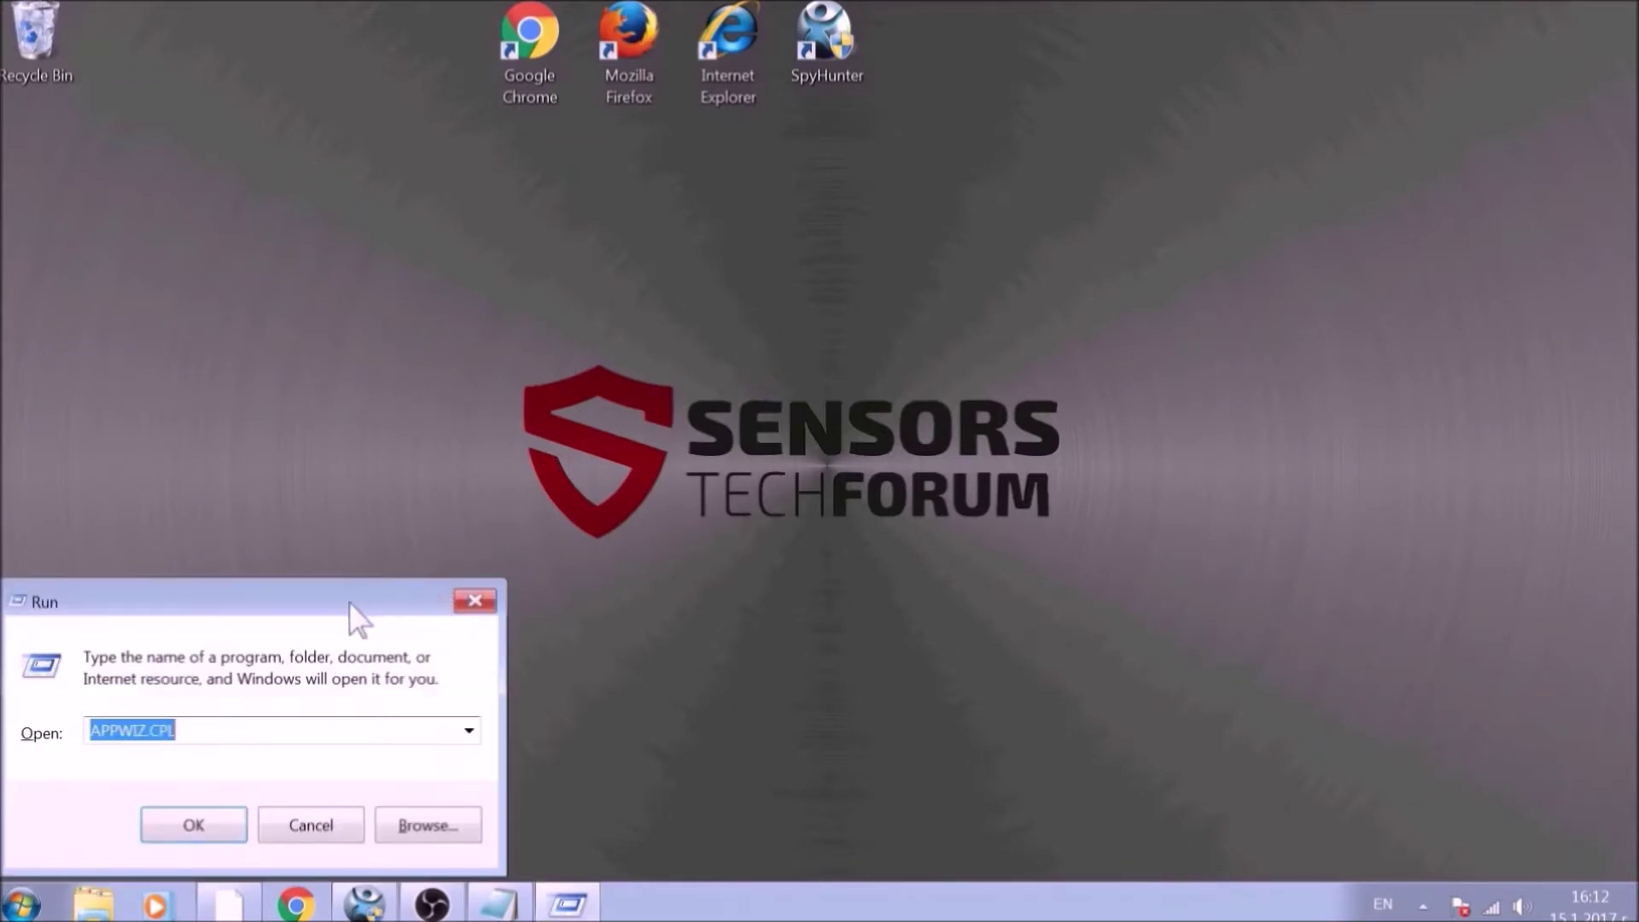
left_click_drag(349, 603, 823, 335)
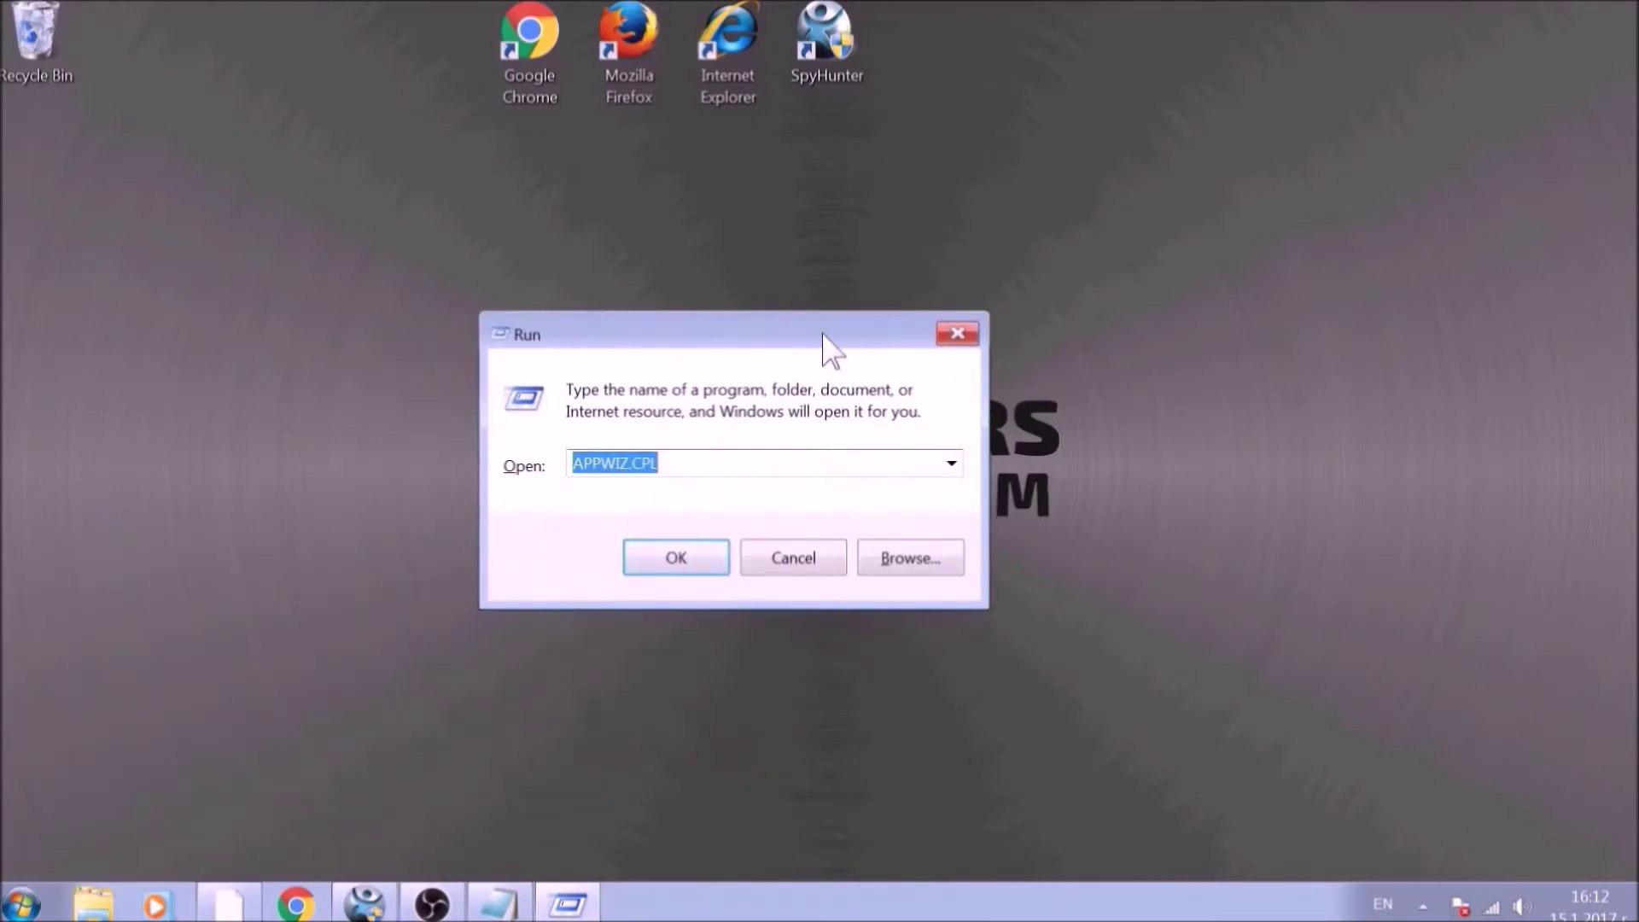
type("APPWIZ")
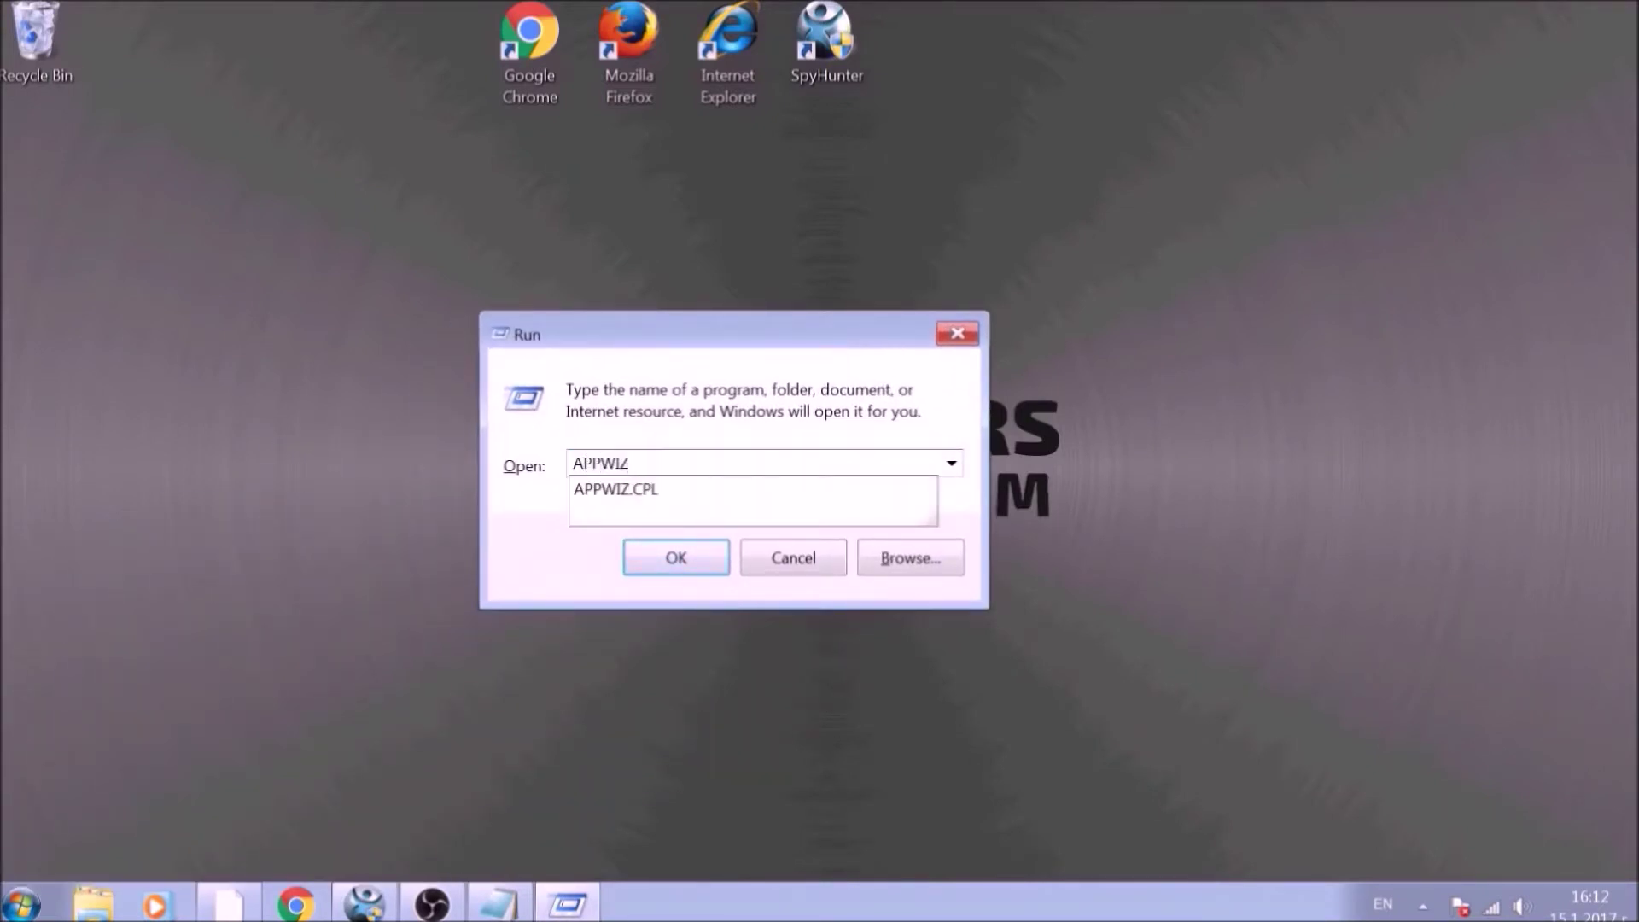
type(".CPL")
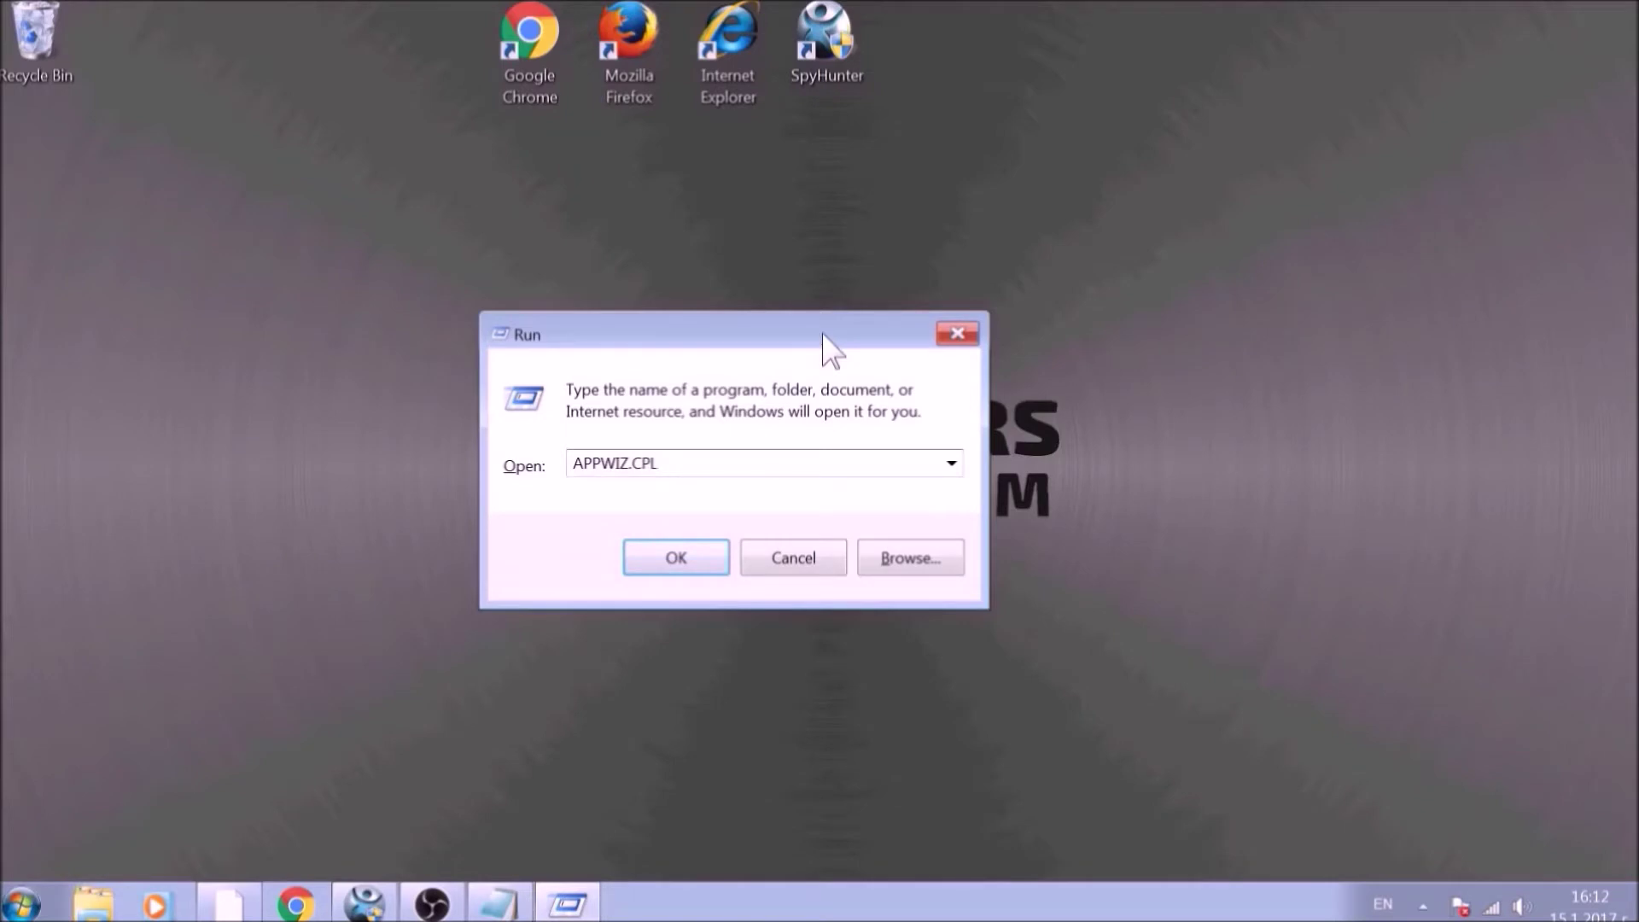
Step: Run APPWIZ.CPL to open Programs and Features and scroll down the installed programs list
left_click(669, 556)
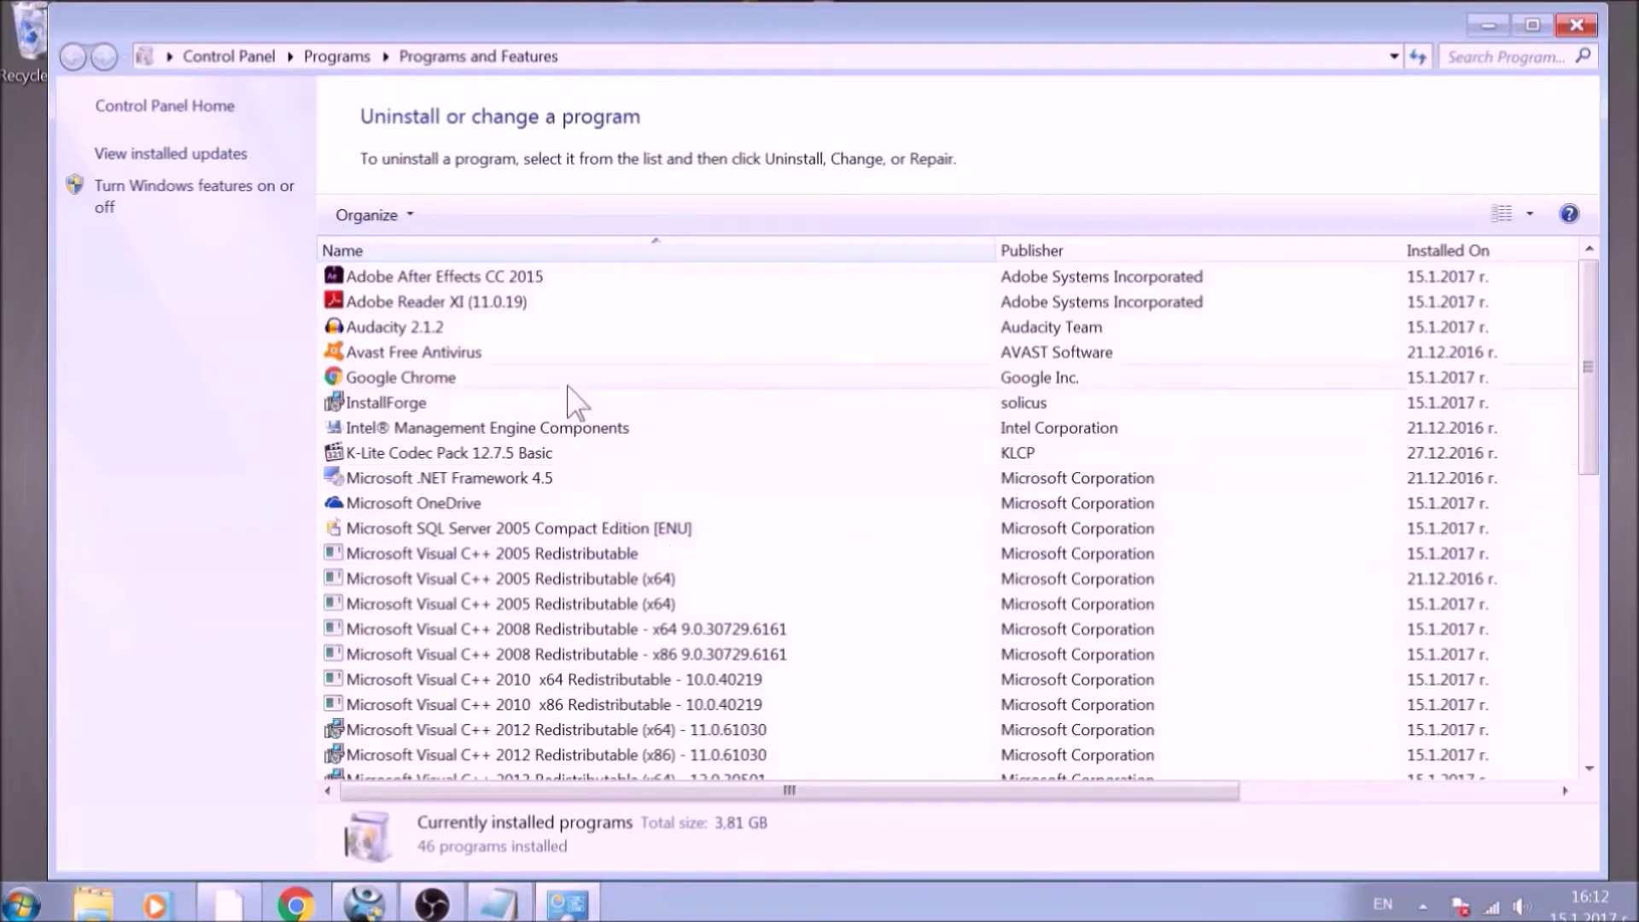
scroll(581, 384, "down", 1)
scroll(580, 384, "down", 8)
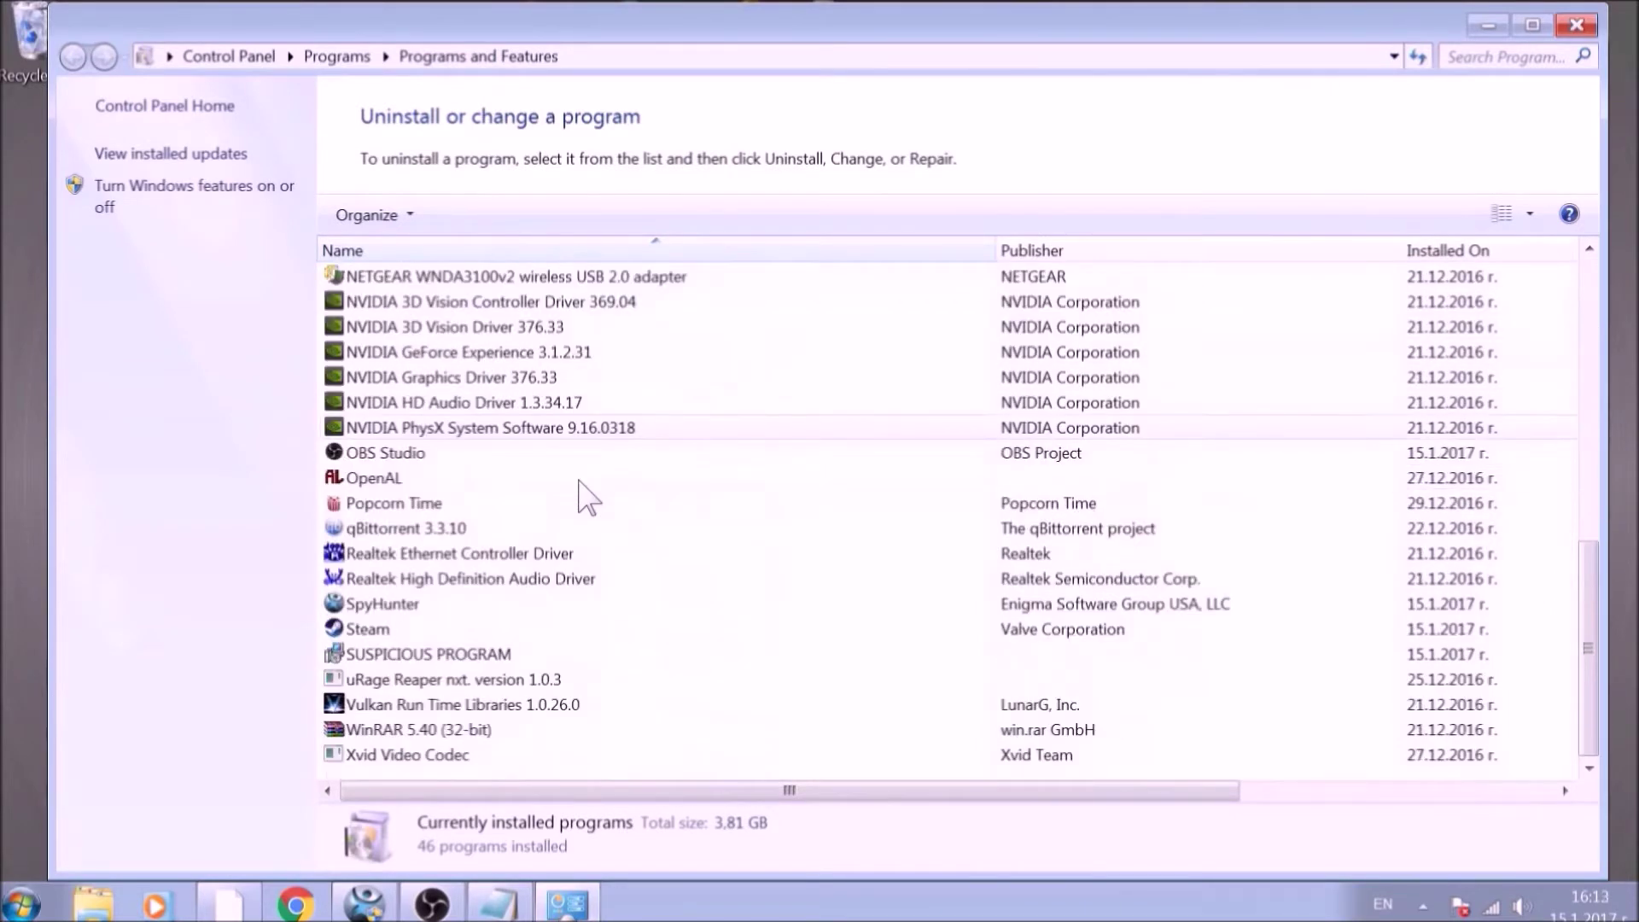
Step: Uninstall SUSPICIOUS PROGRAM, confirm the removal, and close Programs and Features
left_click(551, 650)
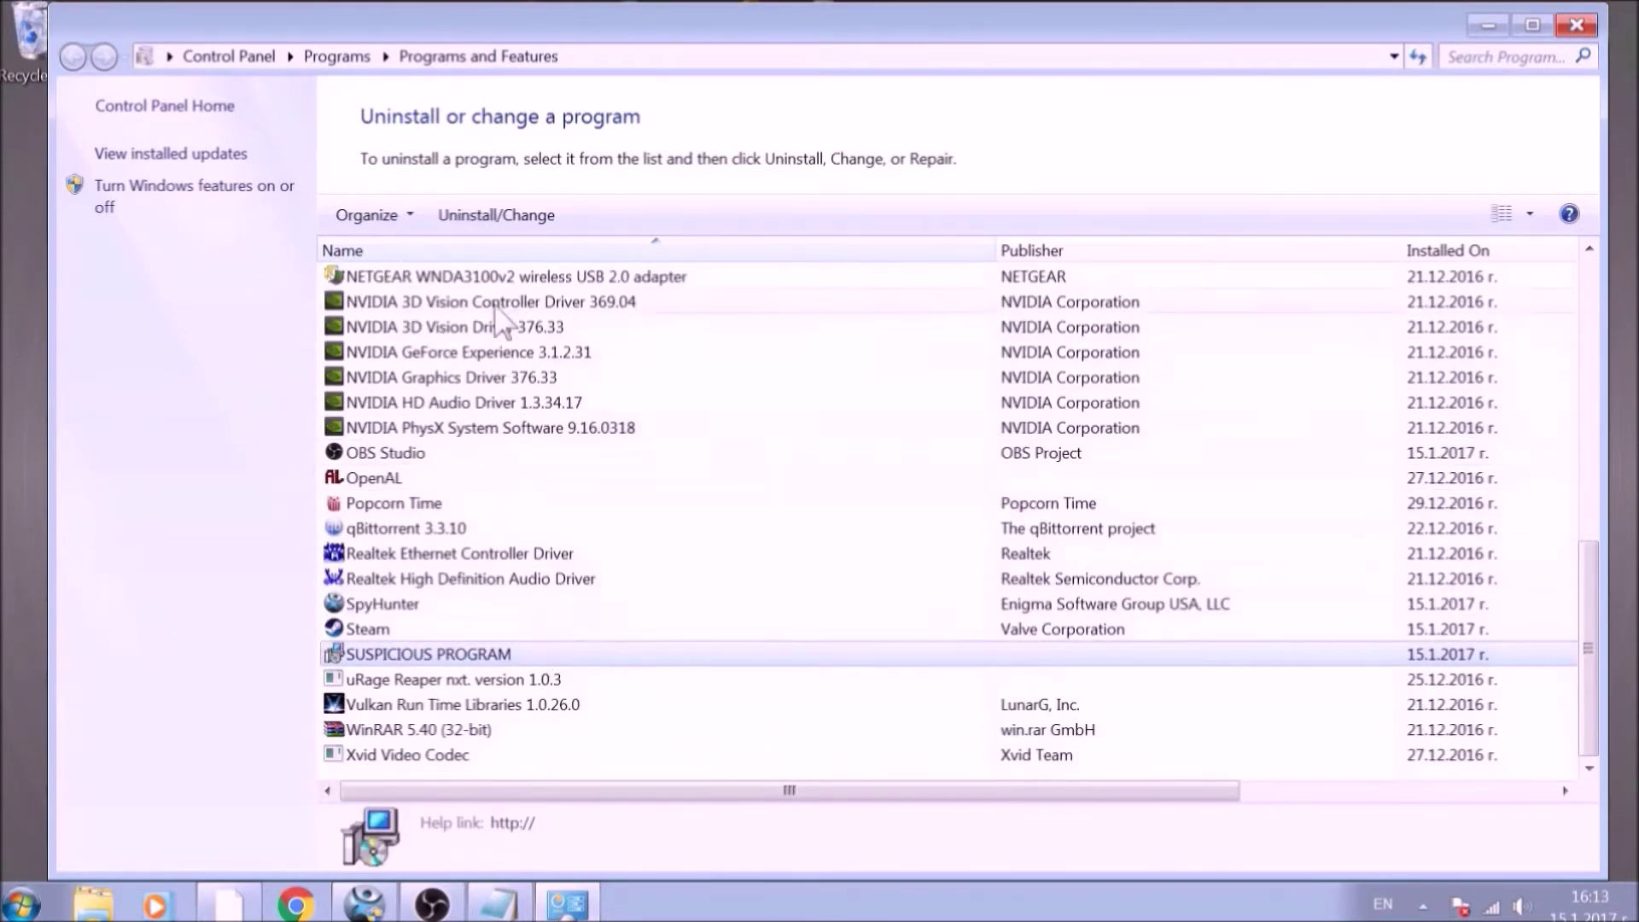
left_click(510, 218)
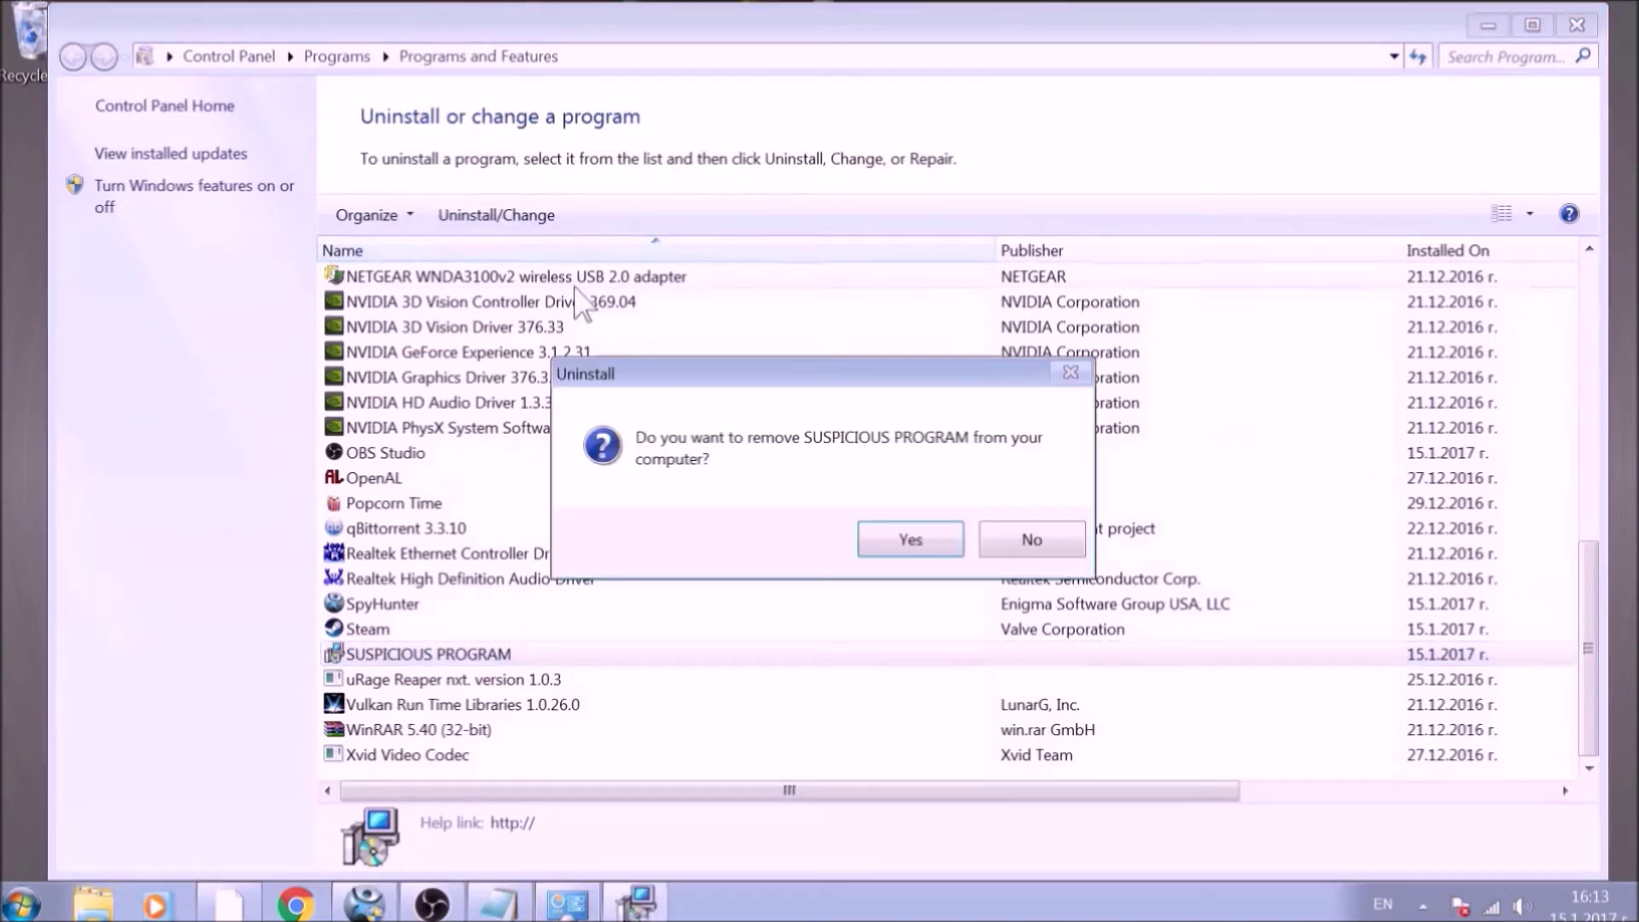
left_click(910, 539)
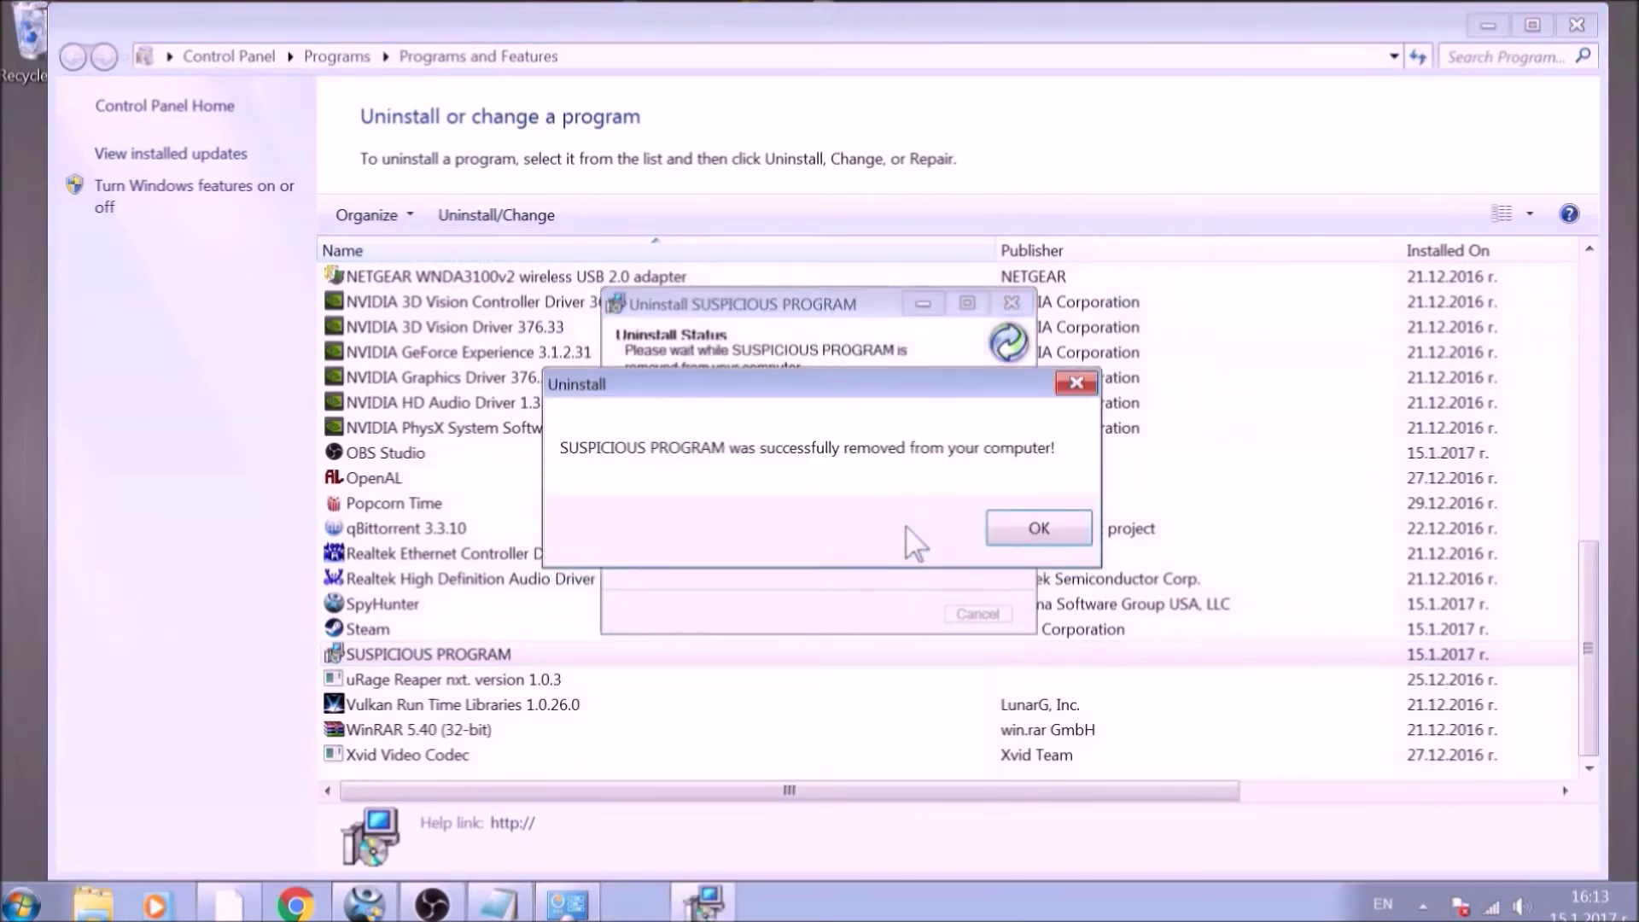
left_click(1020, 526)
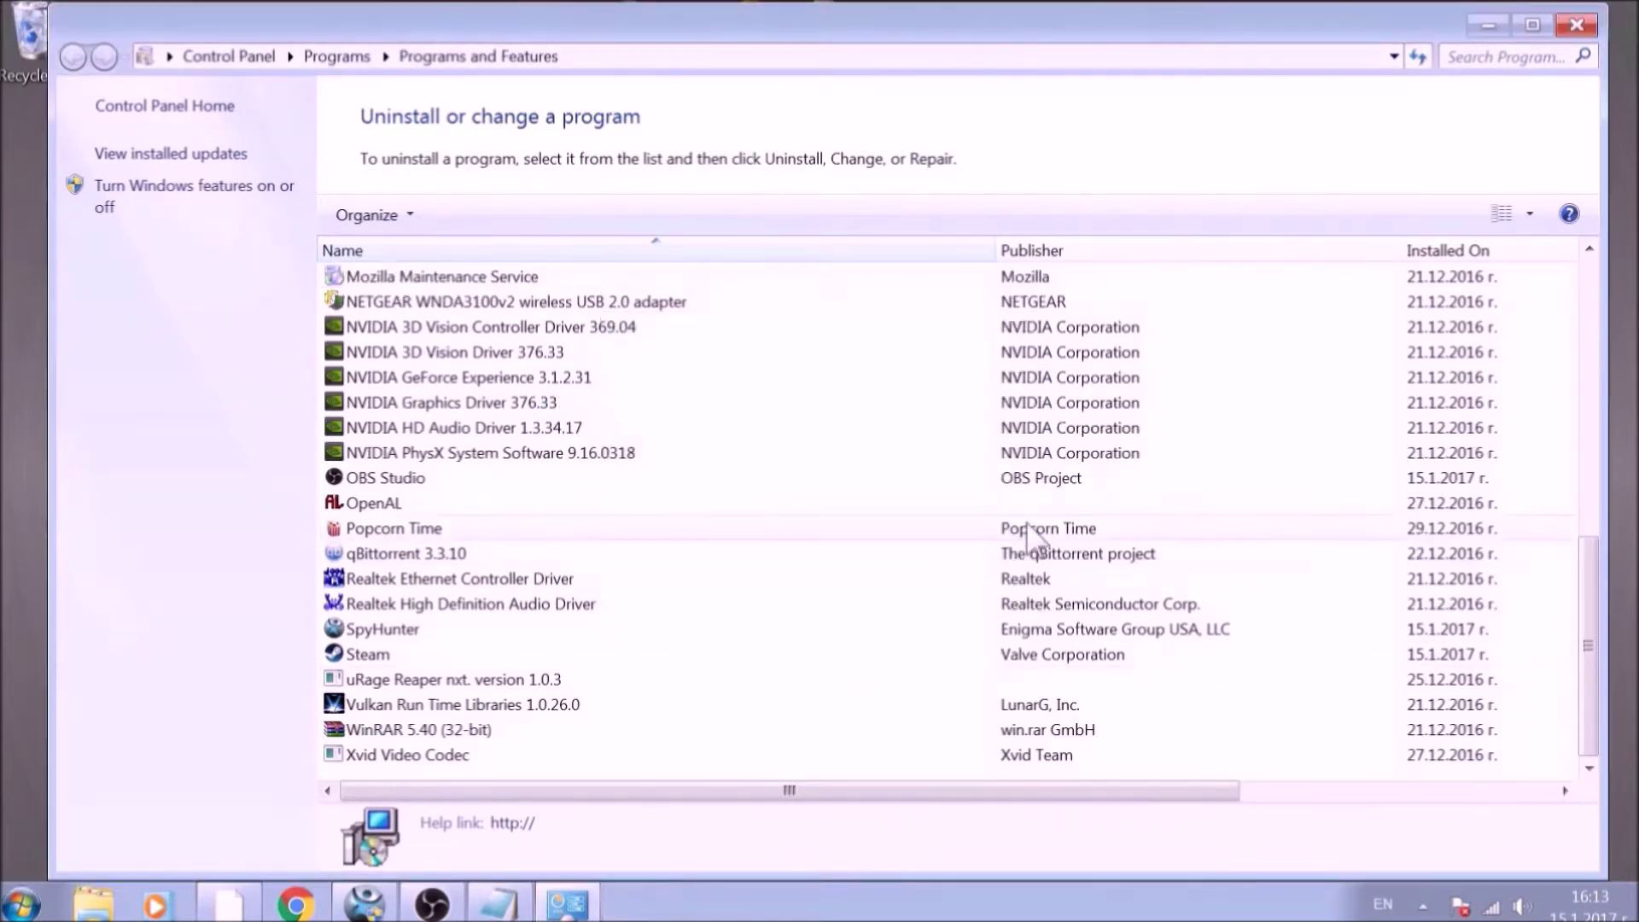
left_click(1592, 25)
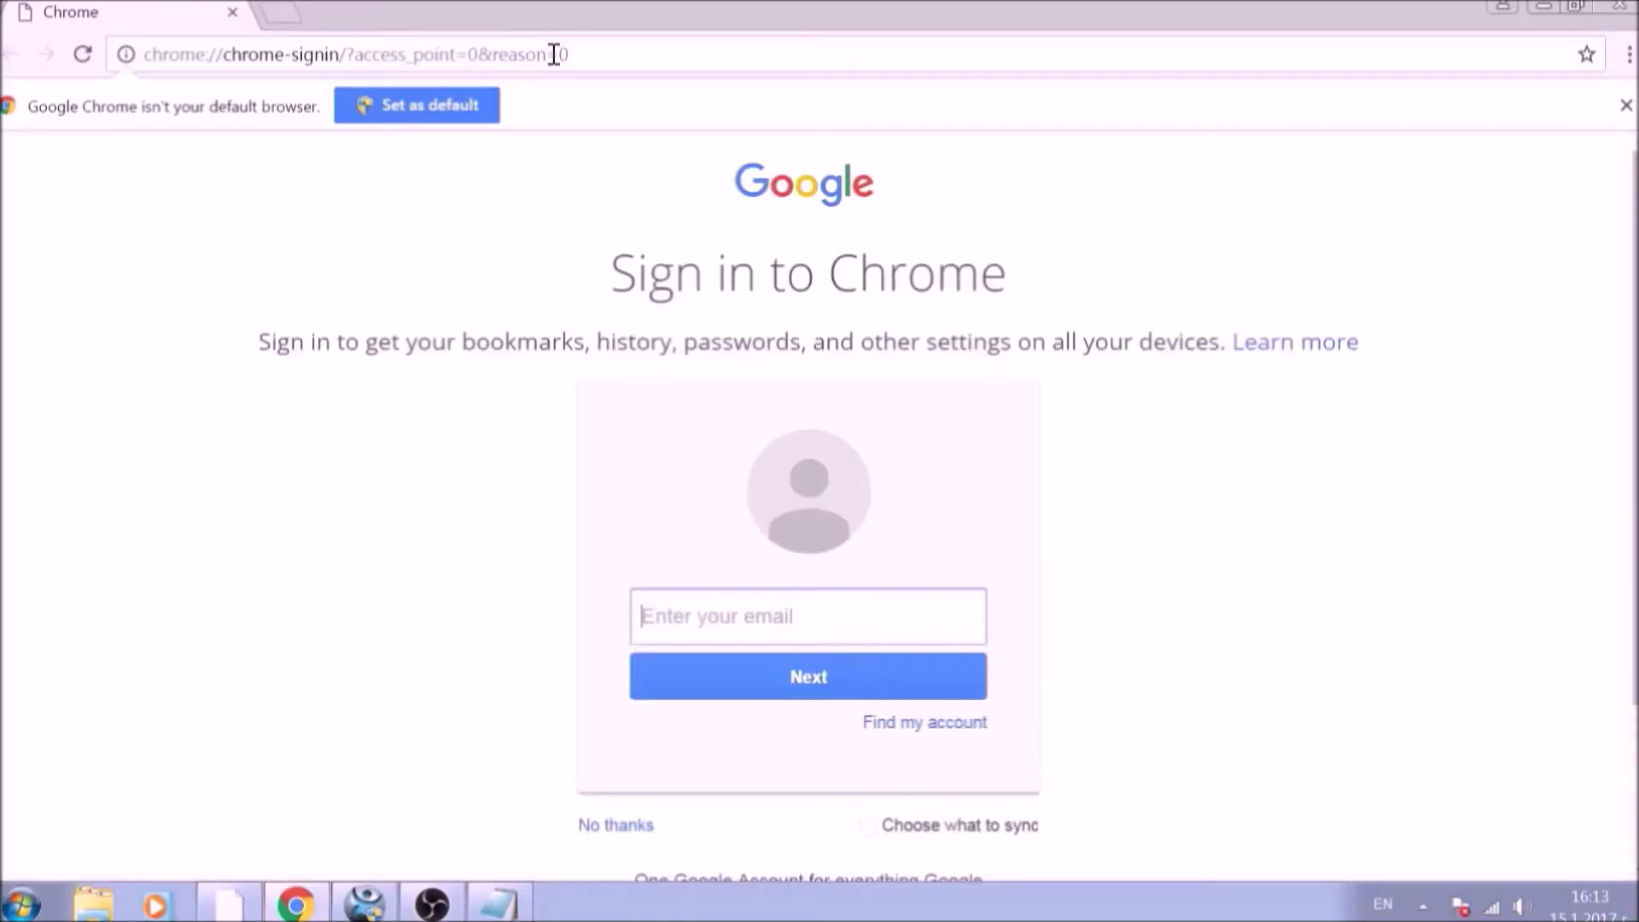
Step: Replace the Chrome address with chrome://net-internals/#DNS and load the page
left_click(577, 53)
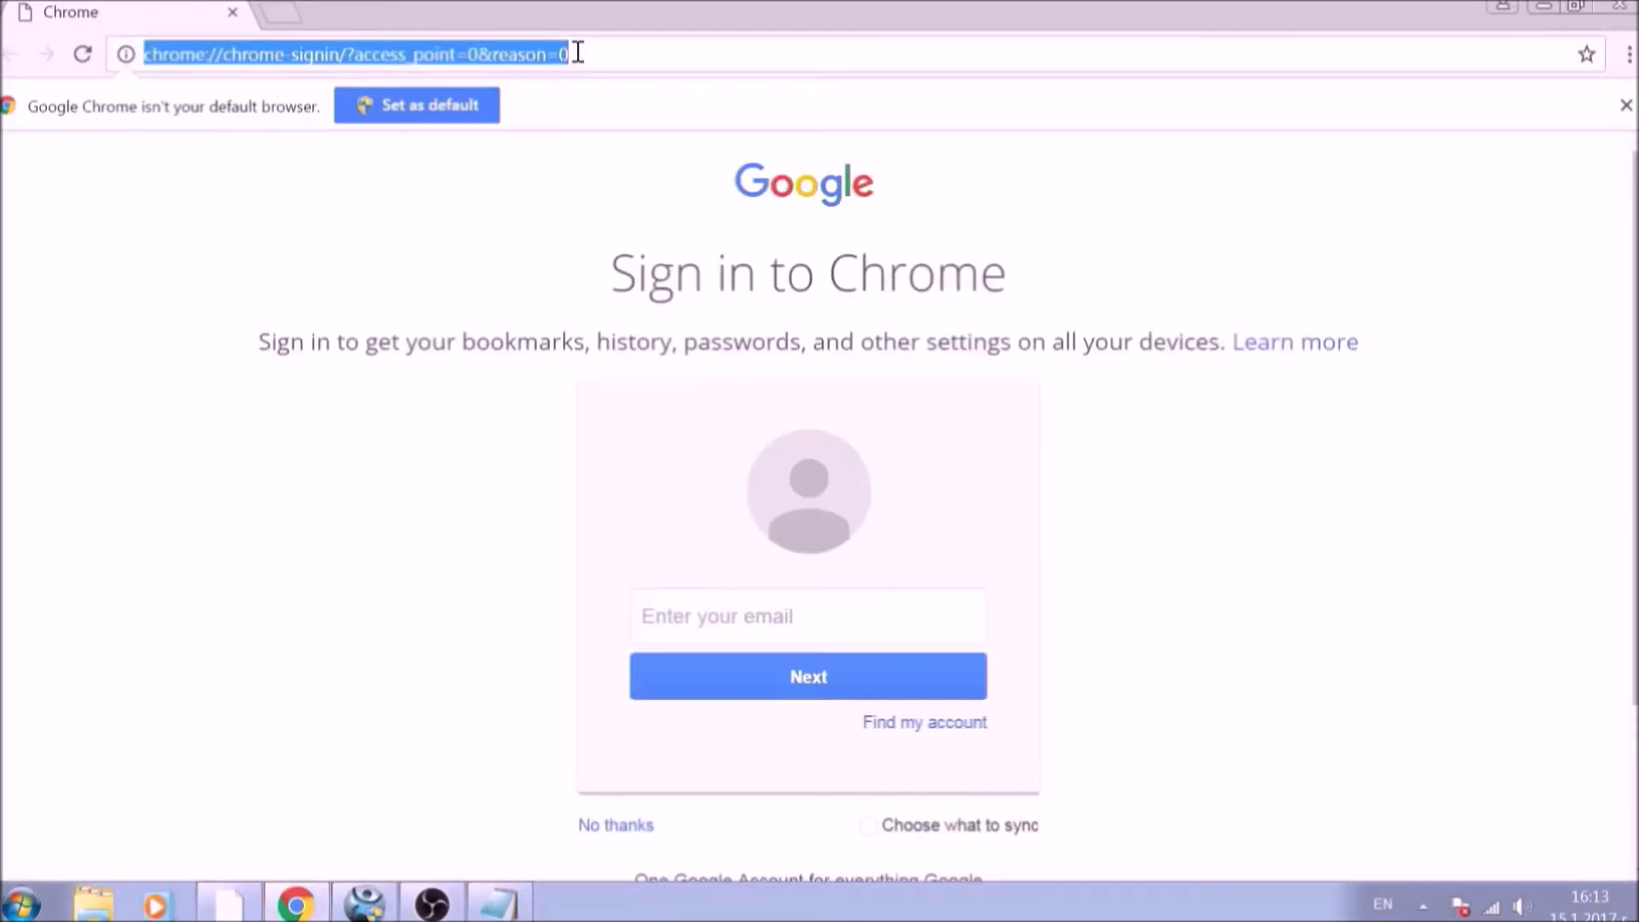
type("CHROME")
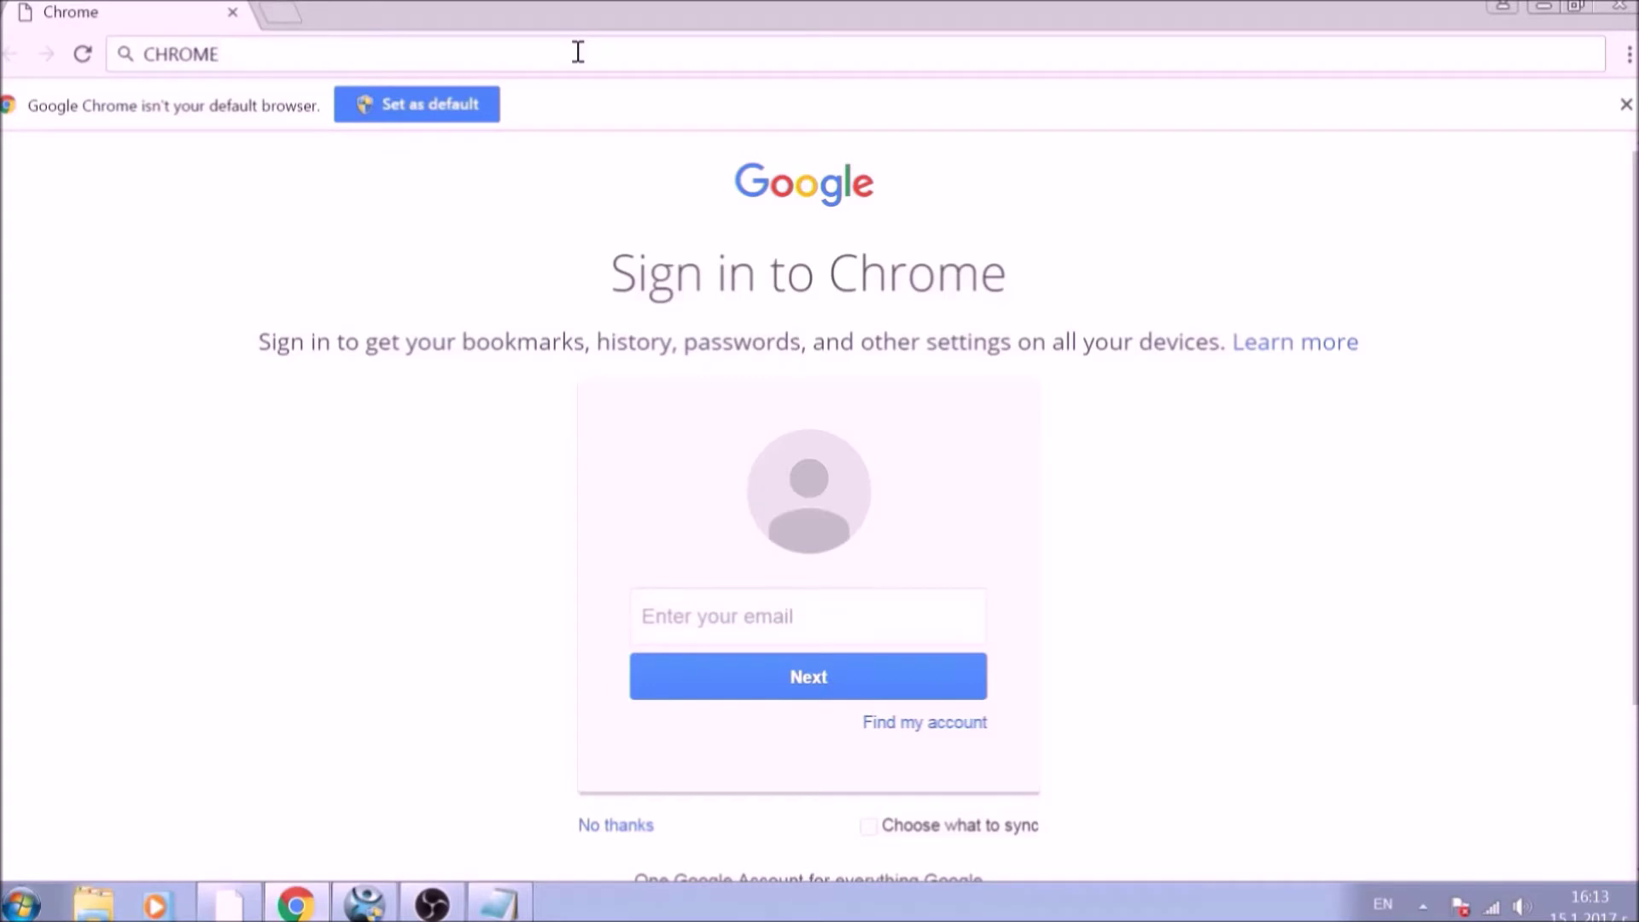
type("://NE")
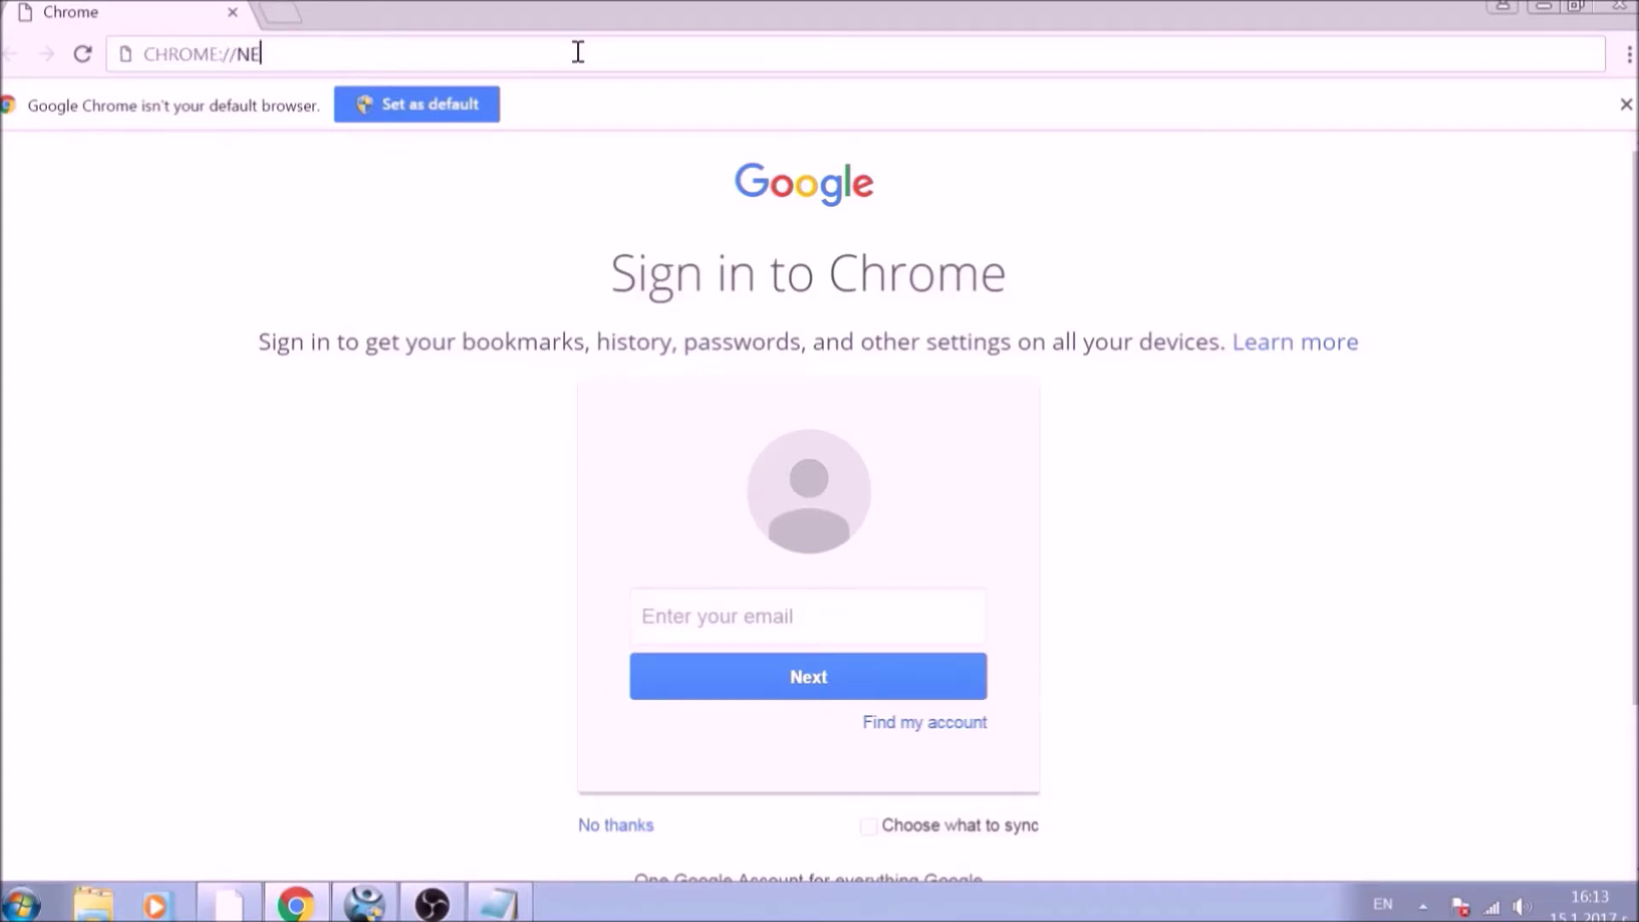
type("T-INTE")
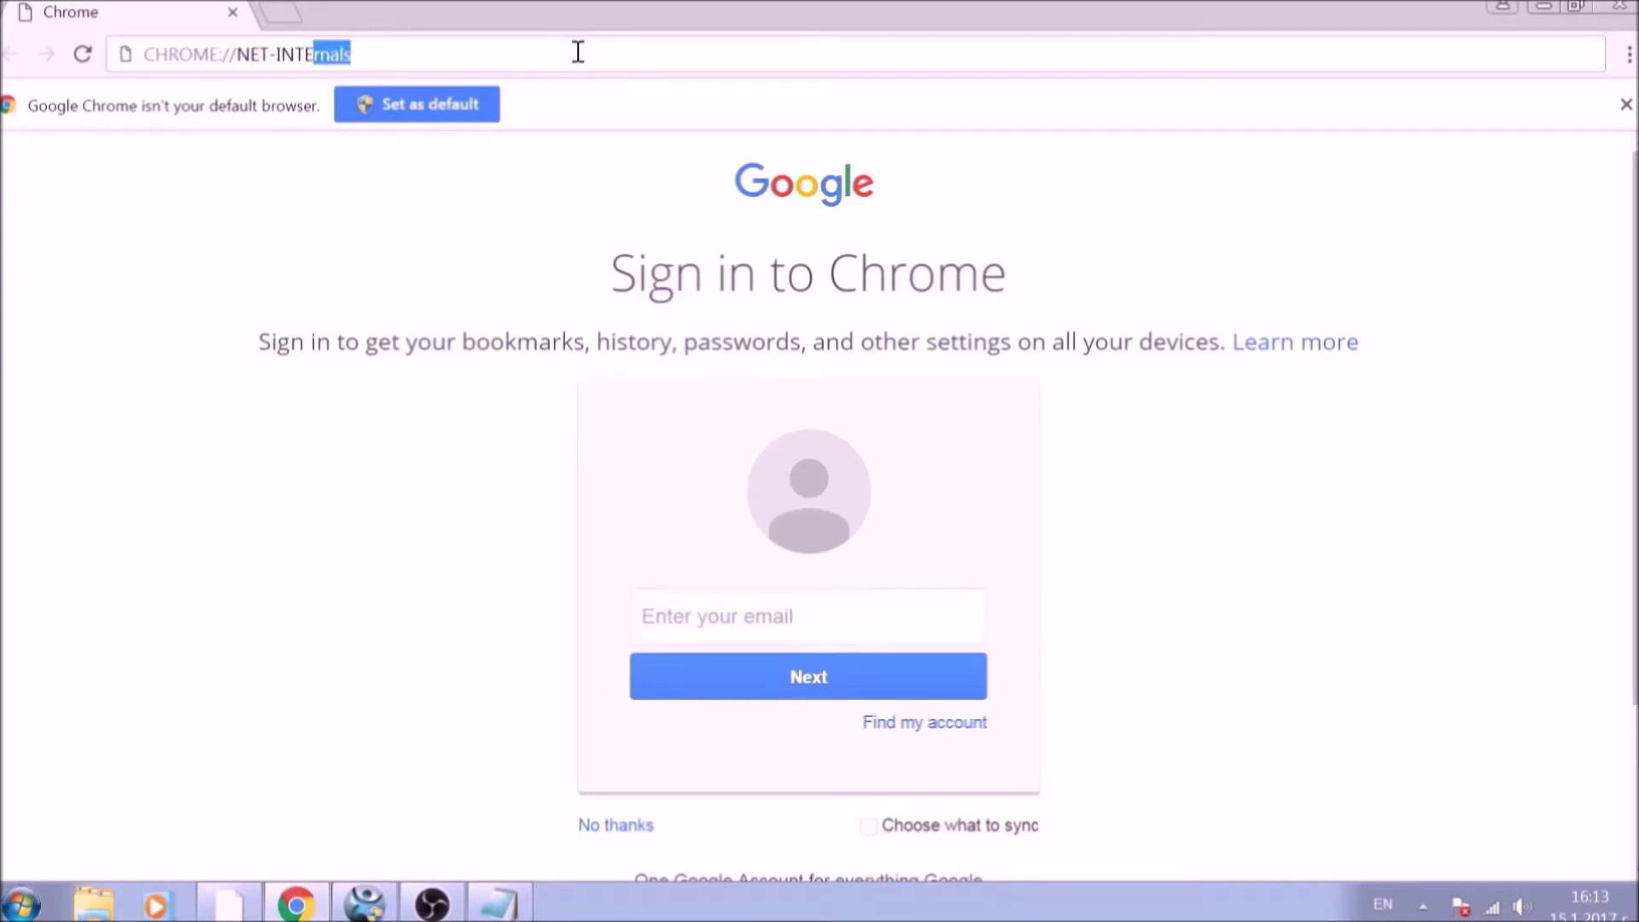
type("RNALS/#DNS")
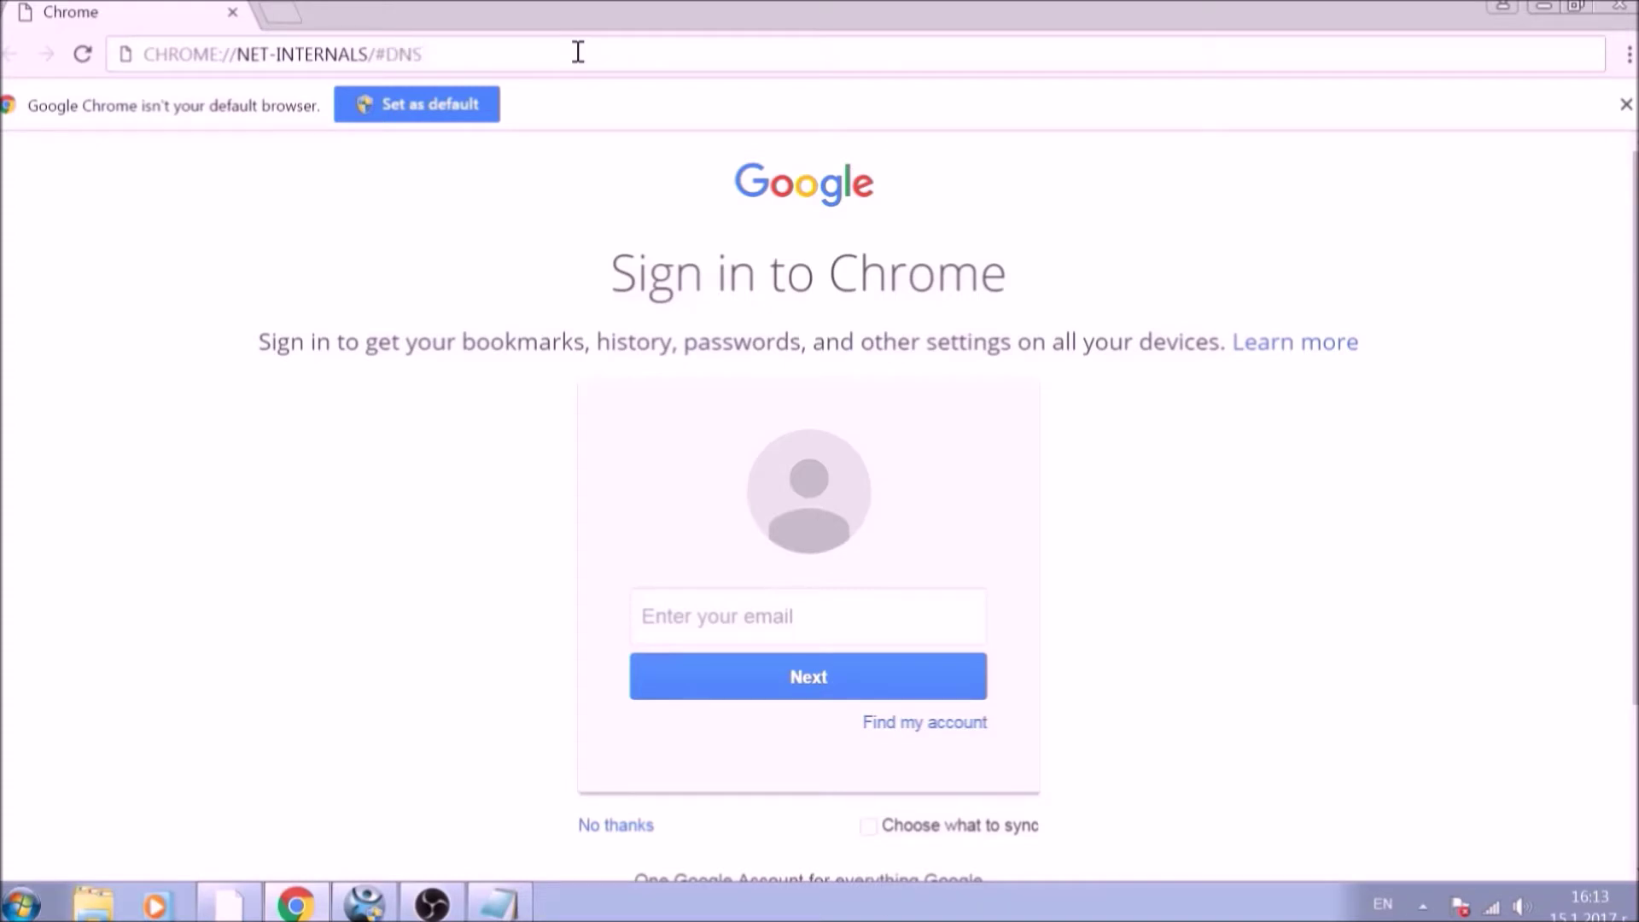
key("Return")
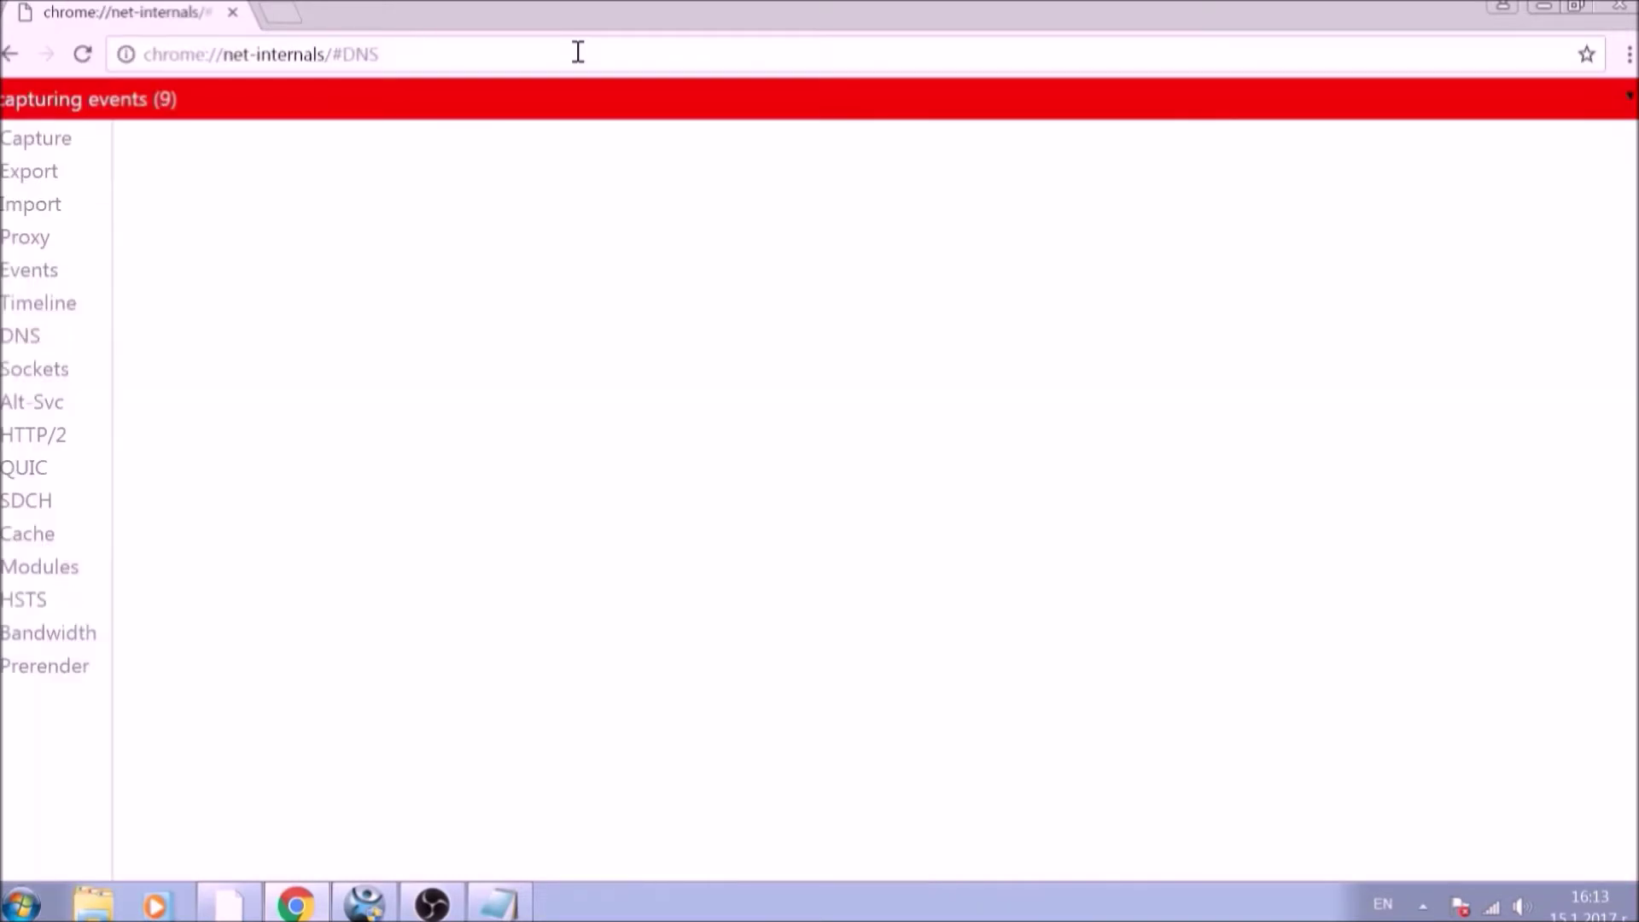
Step: Clear the DNS host resolver cache, then view the HTTP Cache statistics
left_click(27, 343)
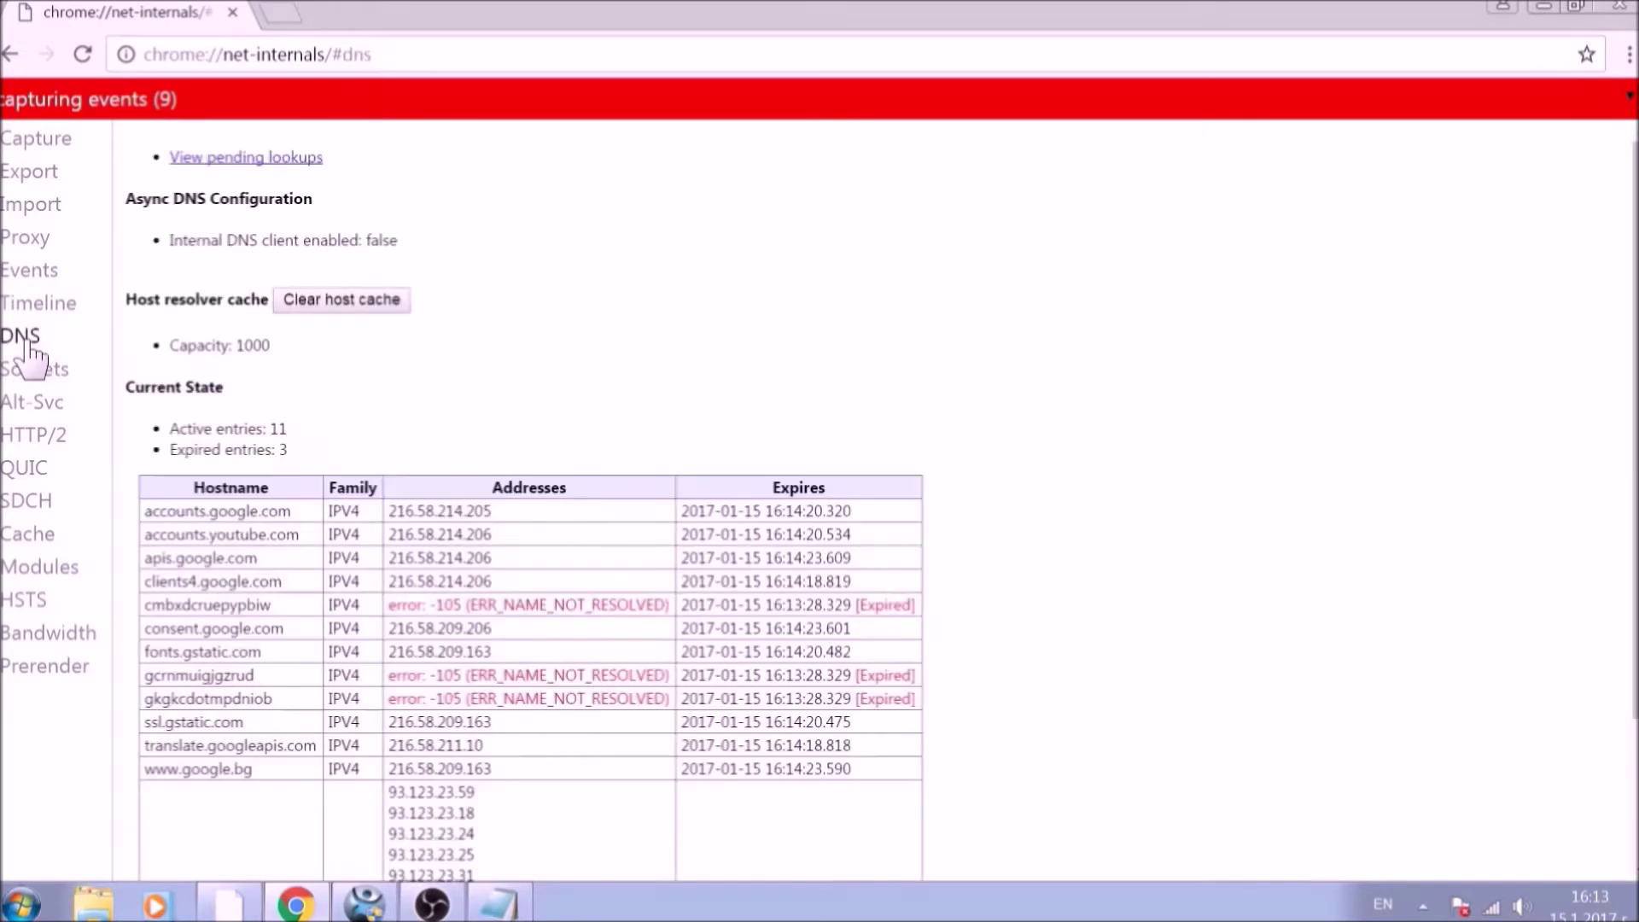
left_click(345, 300)
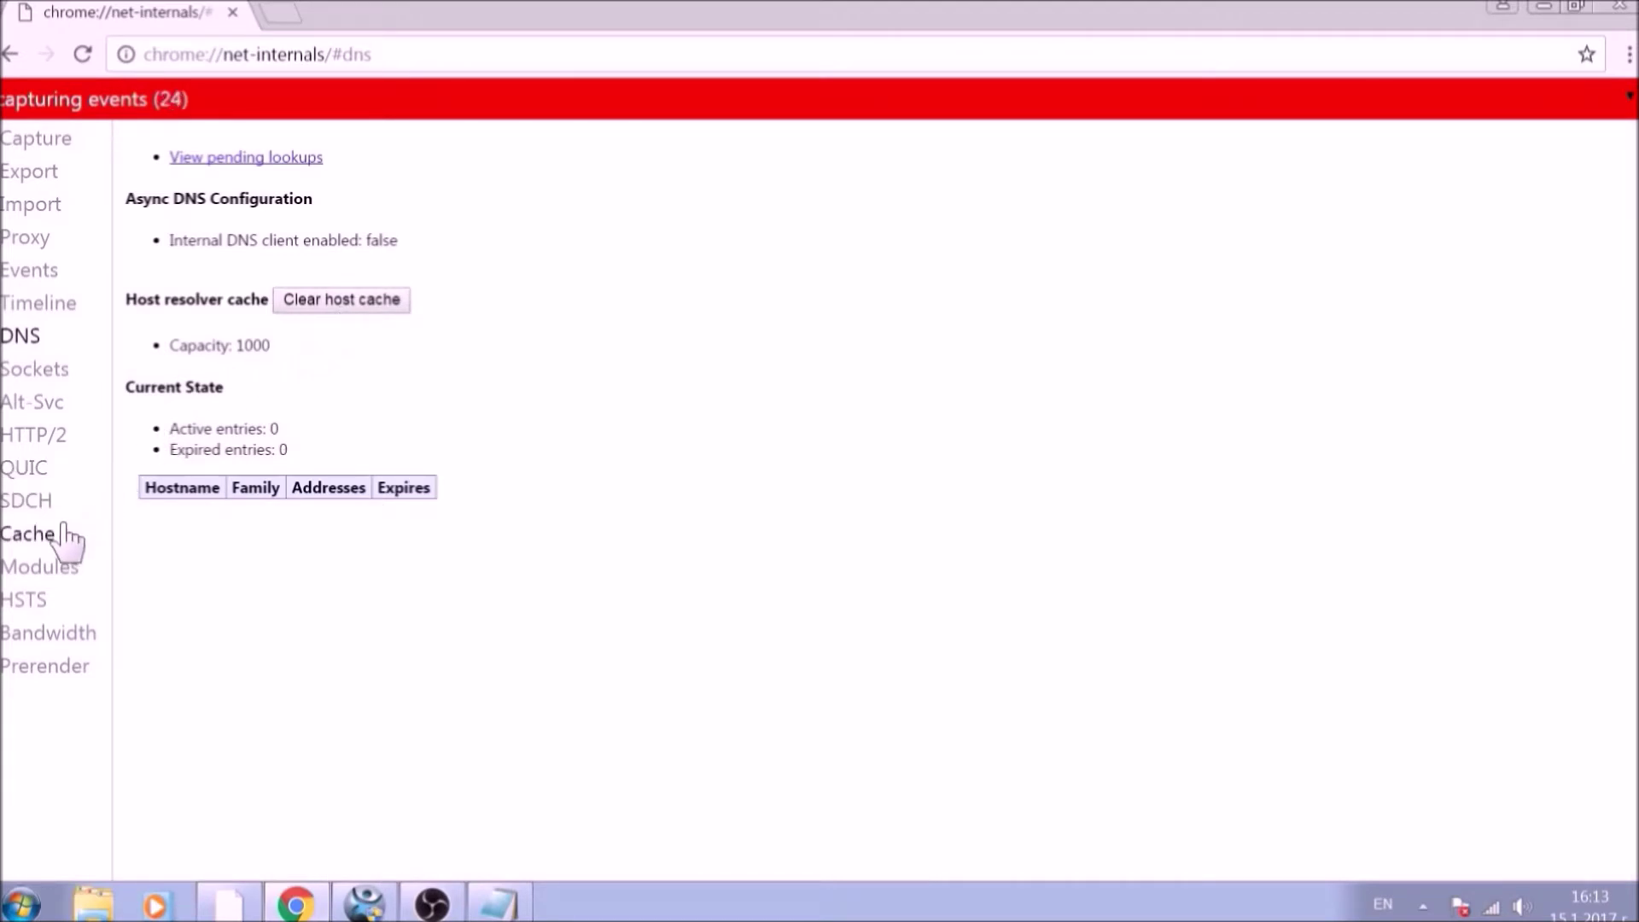
left_click(35, 534)
scroll(175, 493, "down", 6)
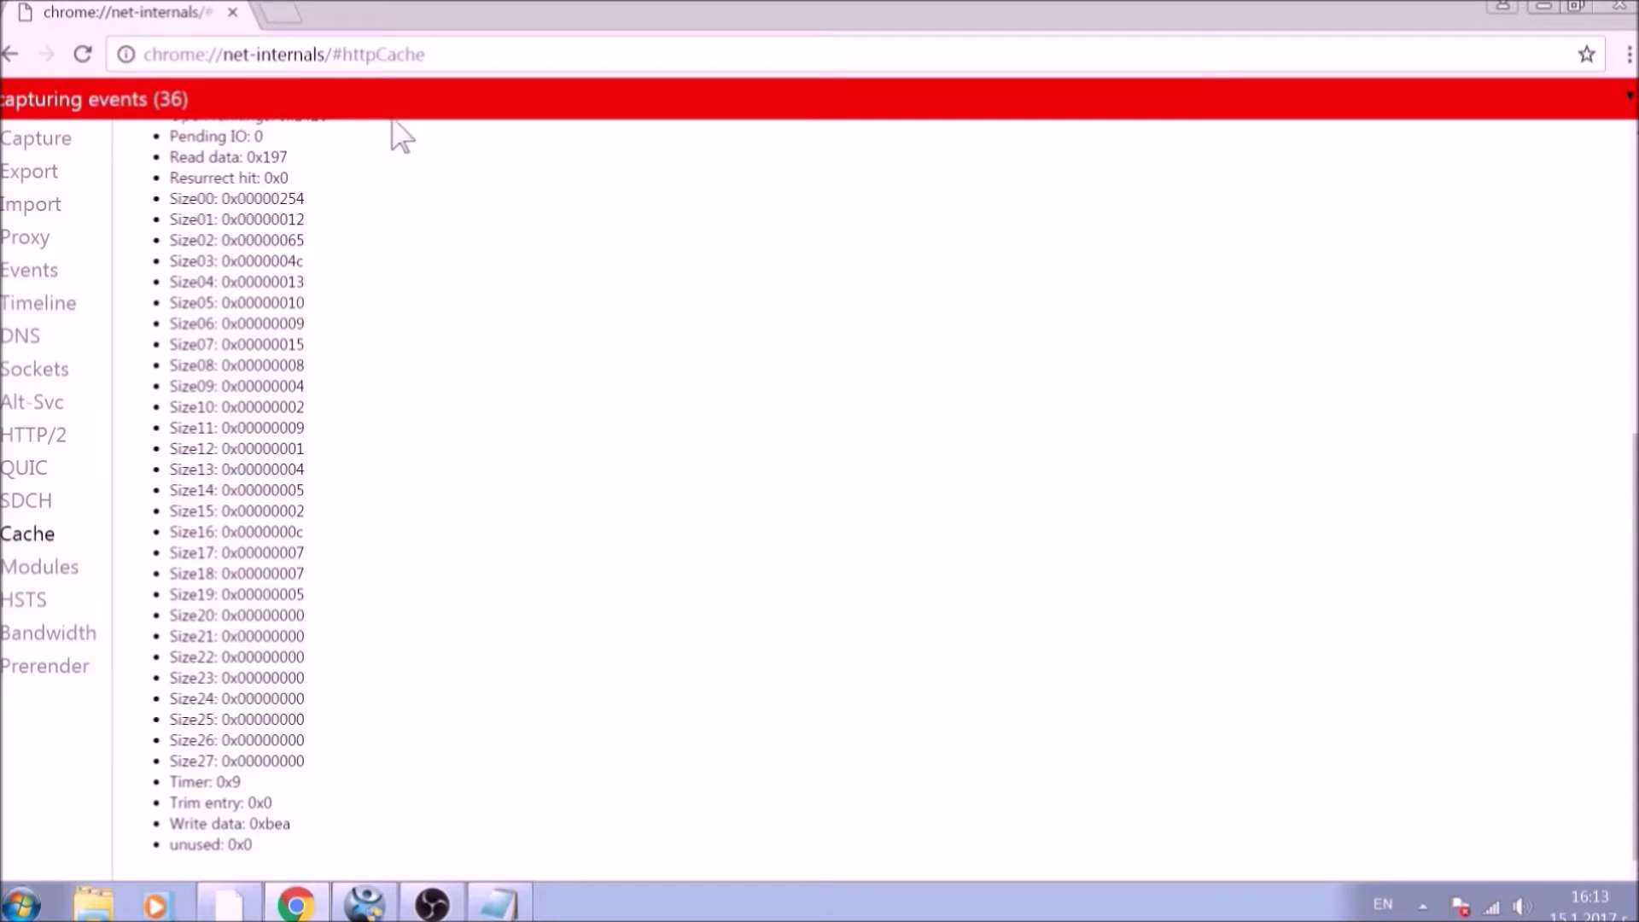
Step: Go to chrome://settings/clearBrowserData to open the Clear browsing data dialog
left_click(418, 54)
type("CH")
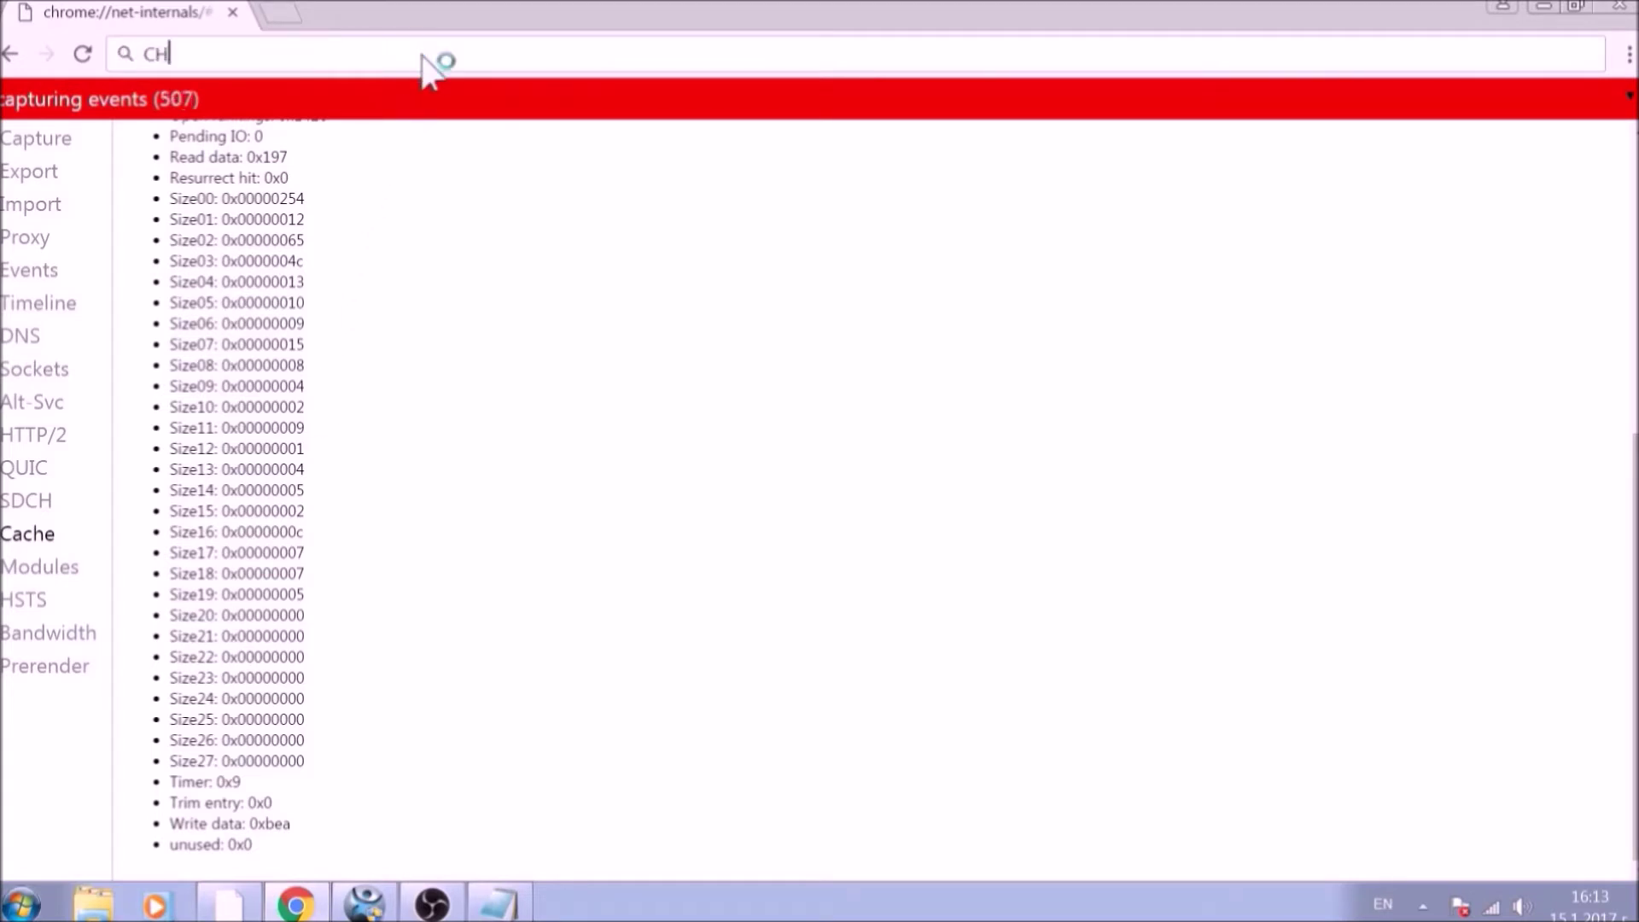
type("ROME:")
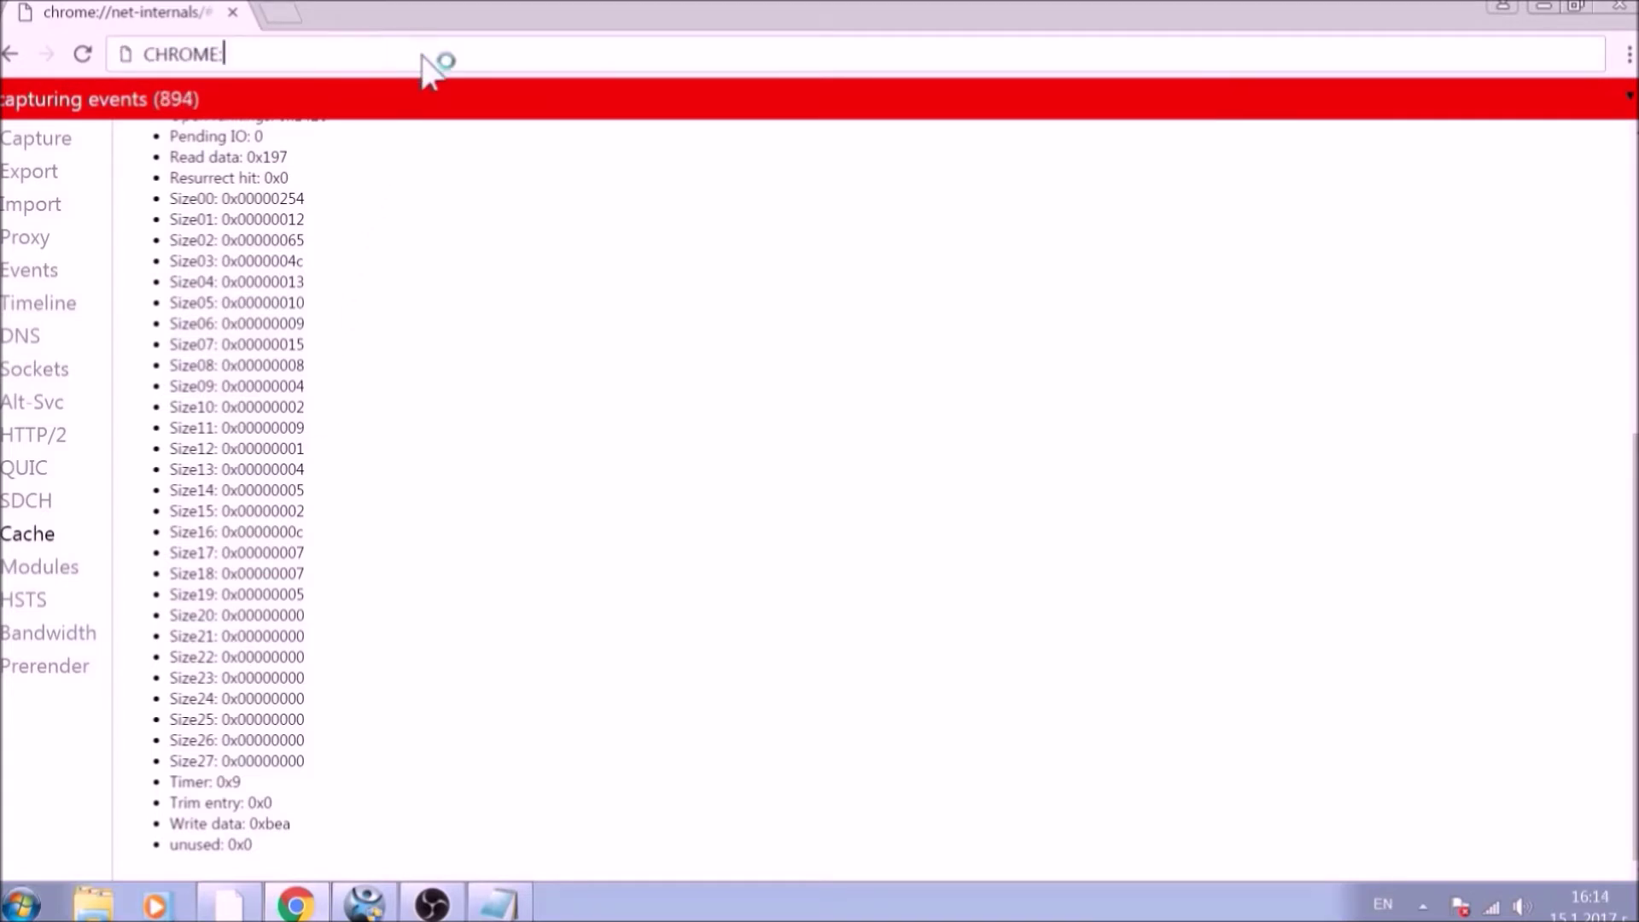
type("//SETTI")
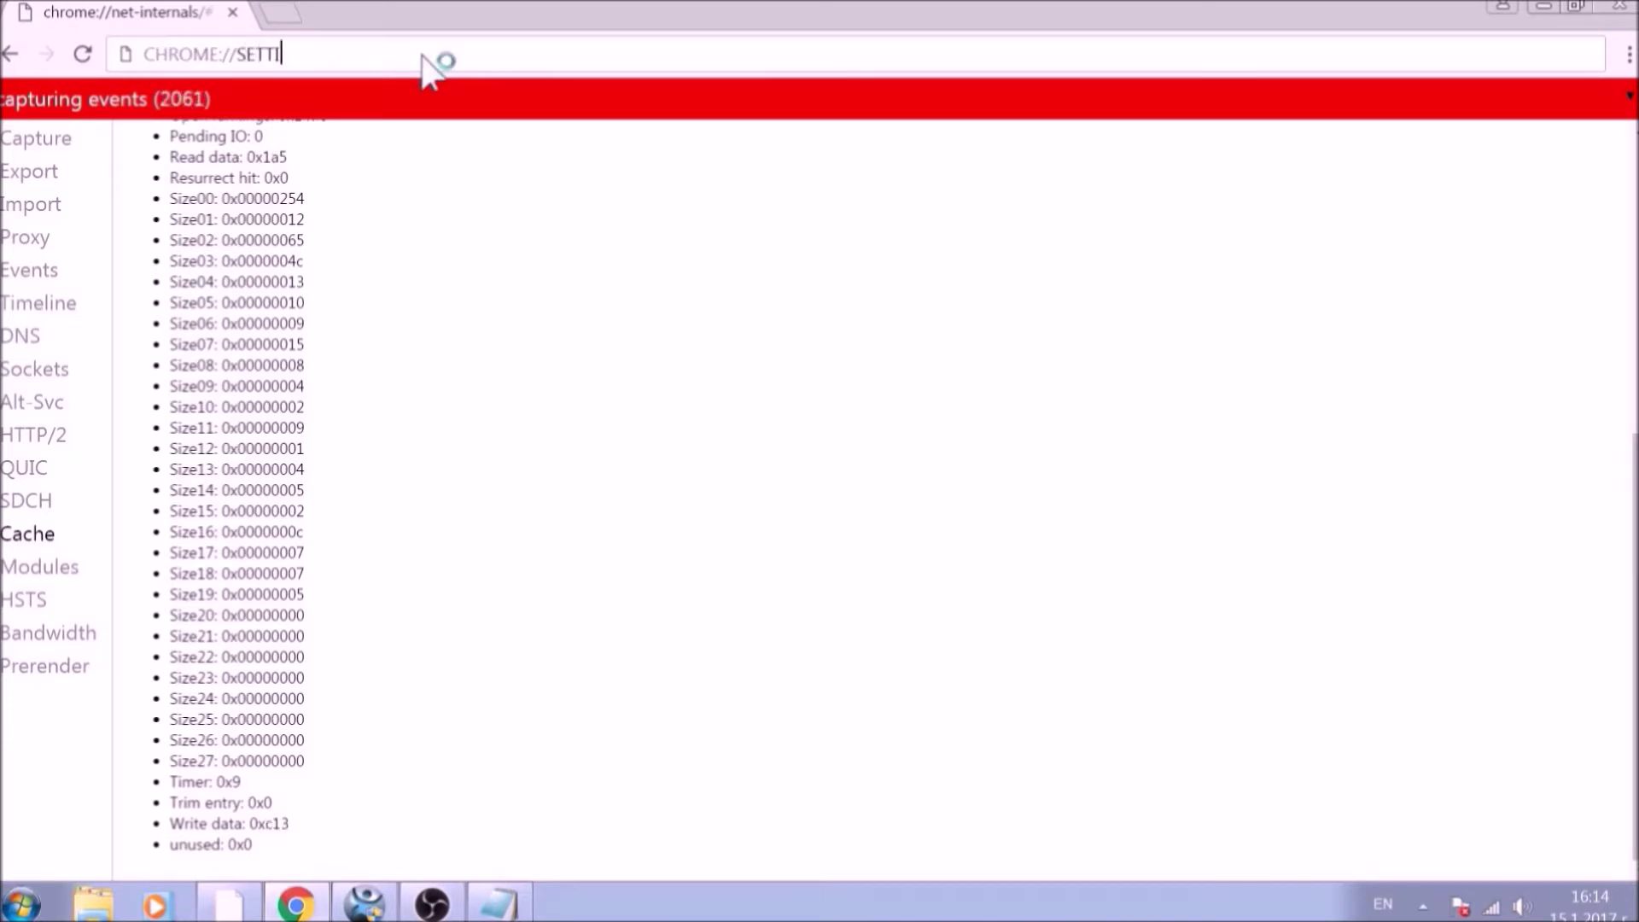
type("NGS/CLEARBW")
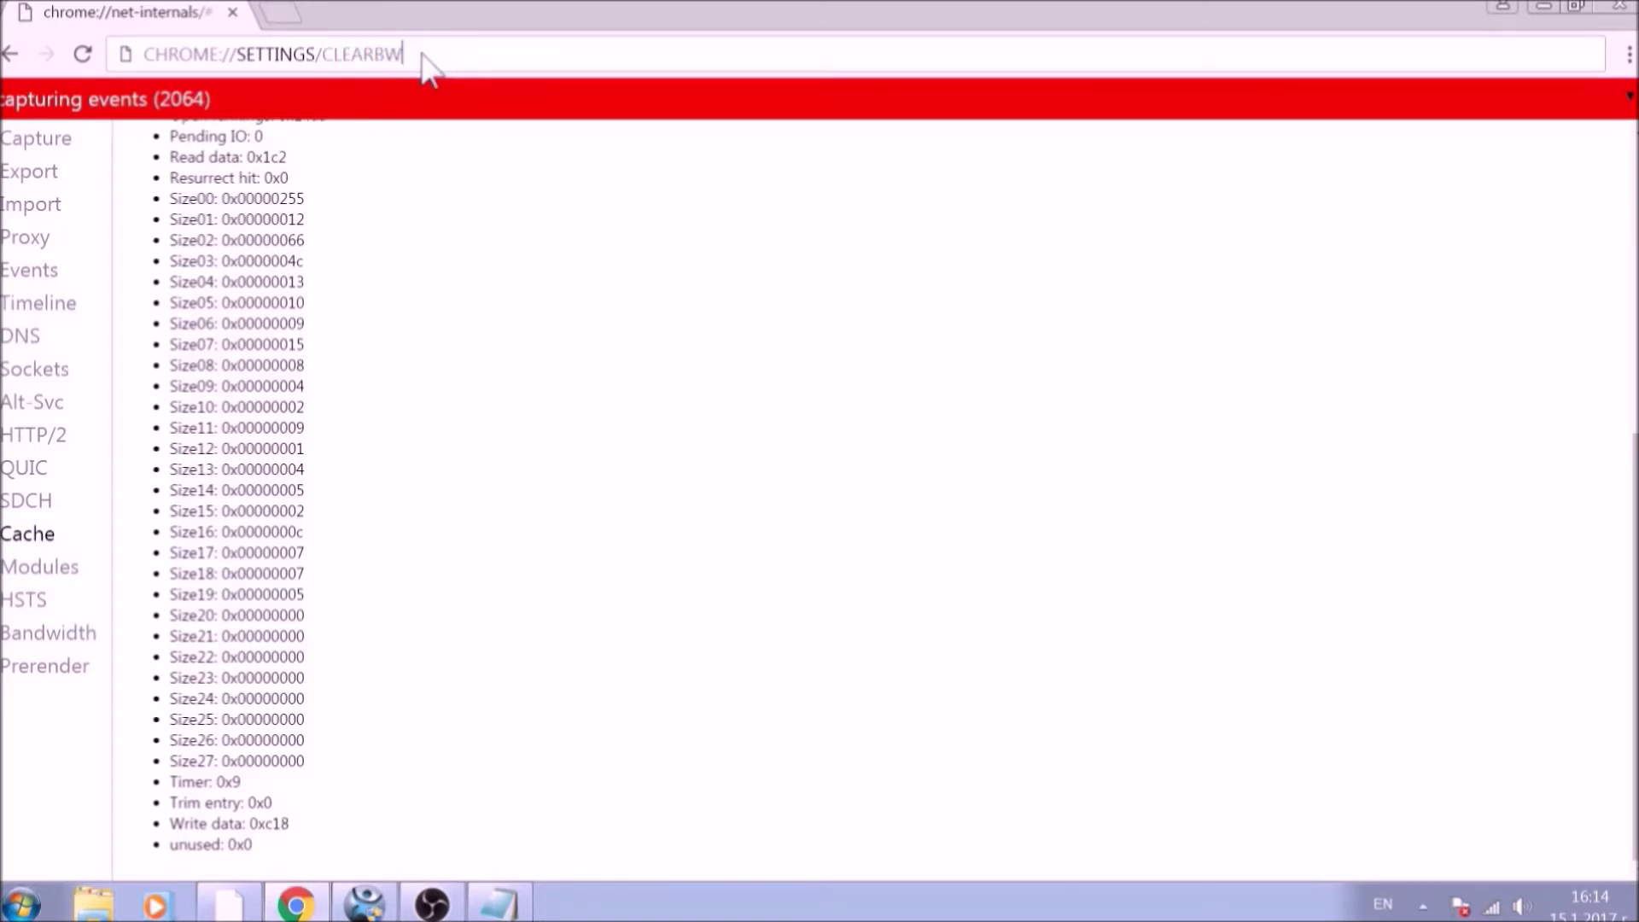
key("BackSpace")
type("ROWSER")
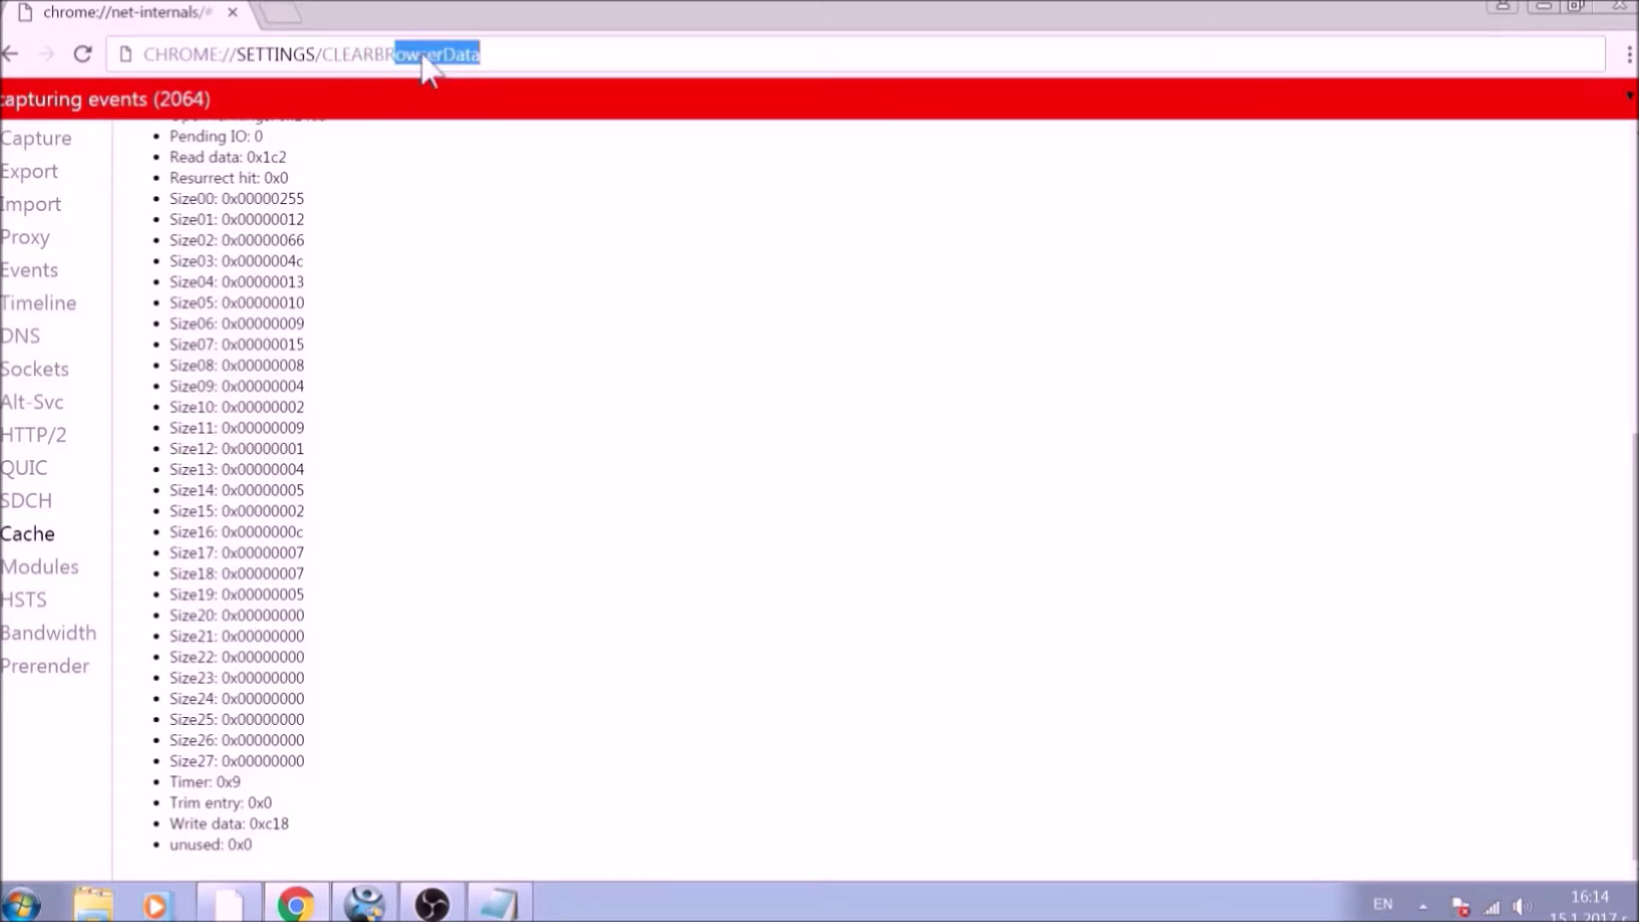
type("DATA")
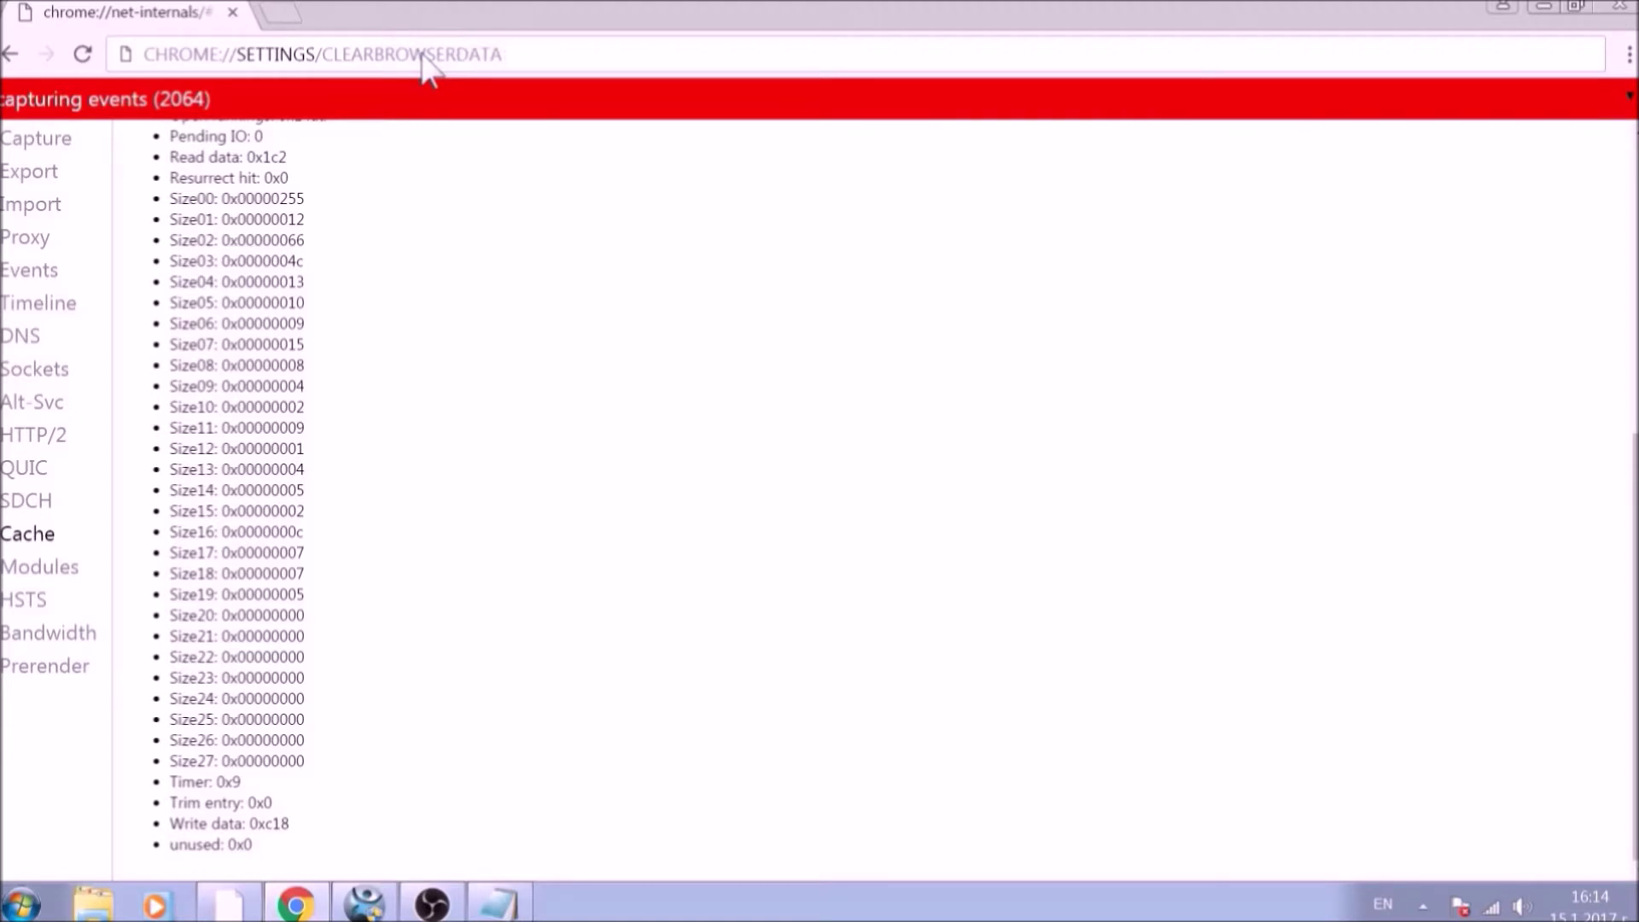
key("Return")
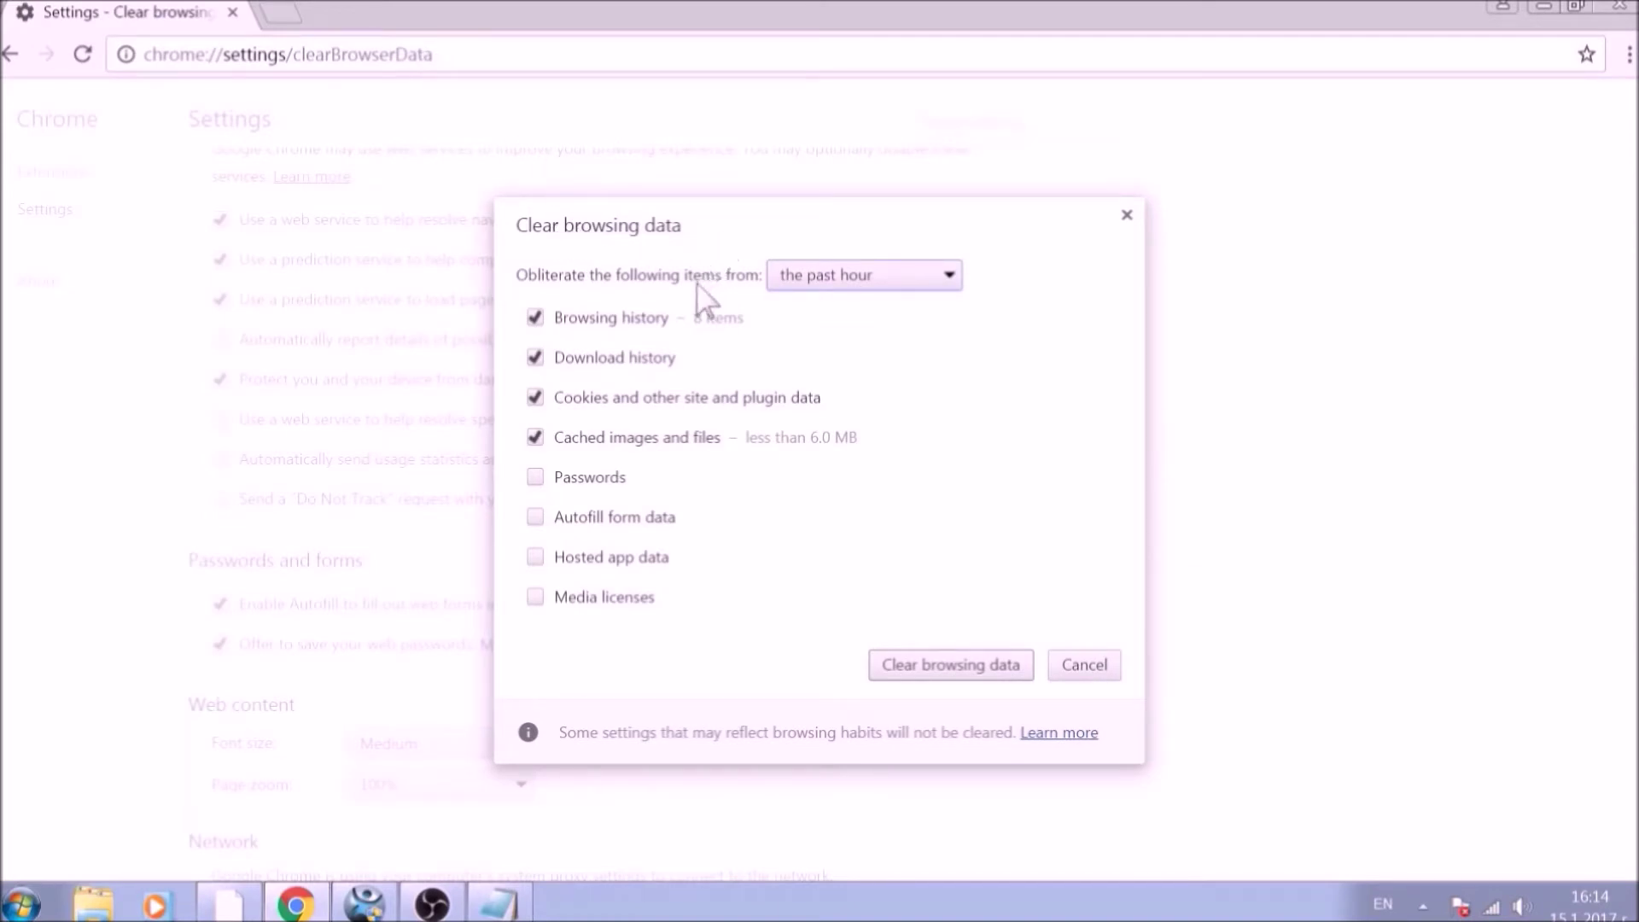
Step: Clear data from the beginning of time, adding passwords, autofill, hosted app data and media licenses
left_click(946, 280)
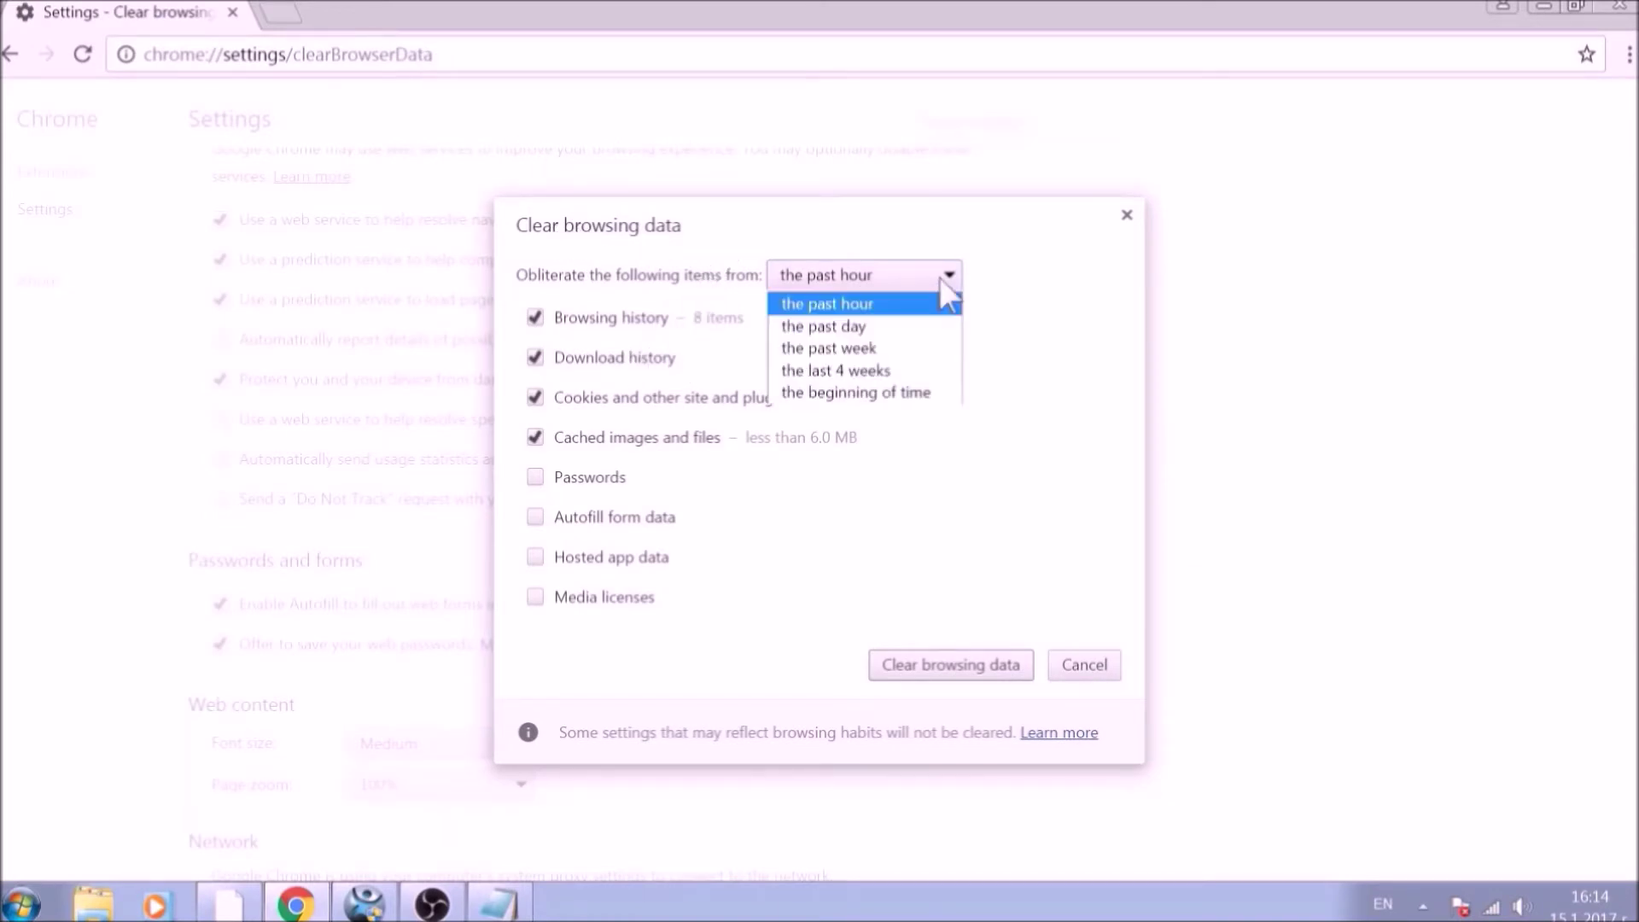
left_click(917, 395)
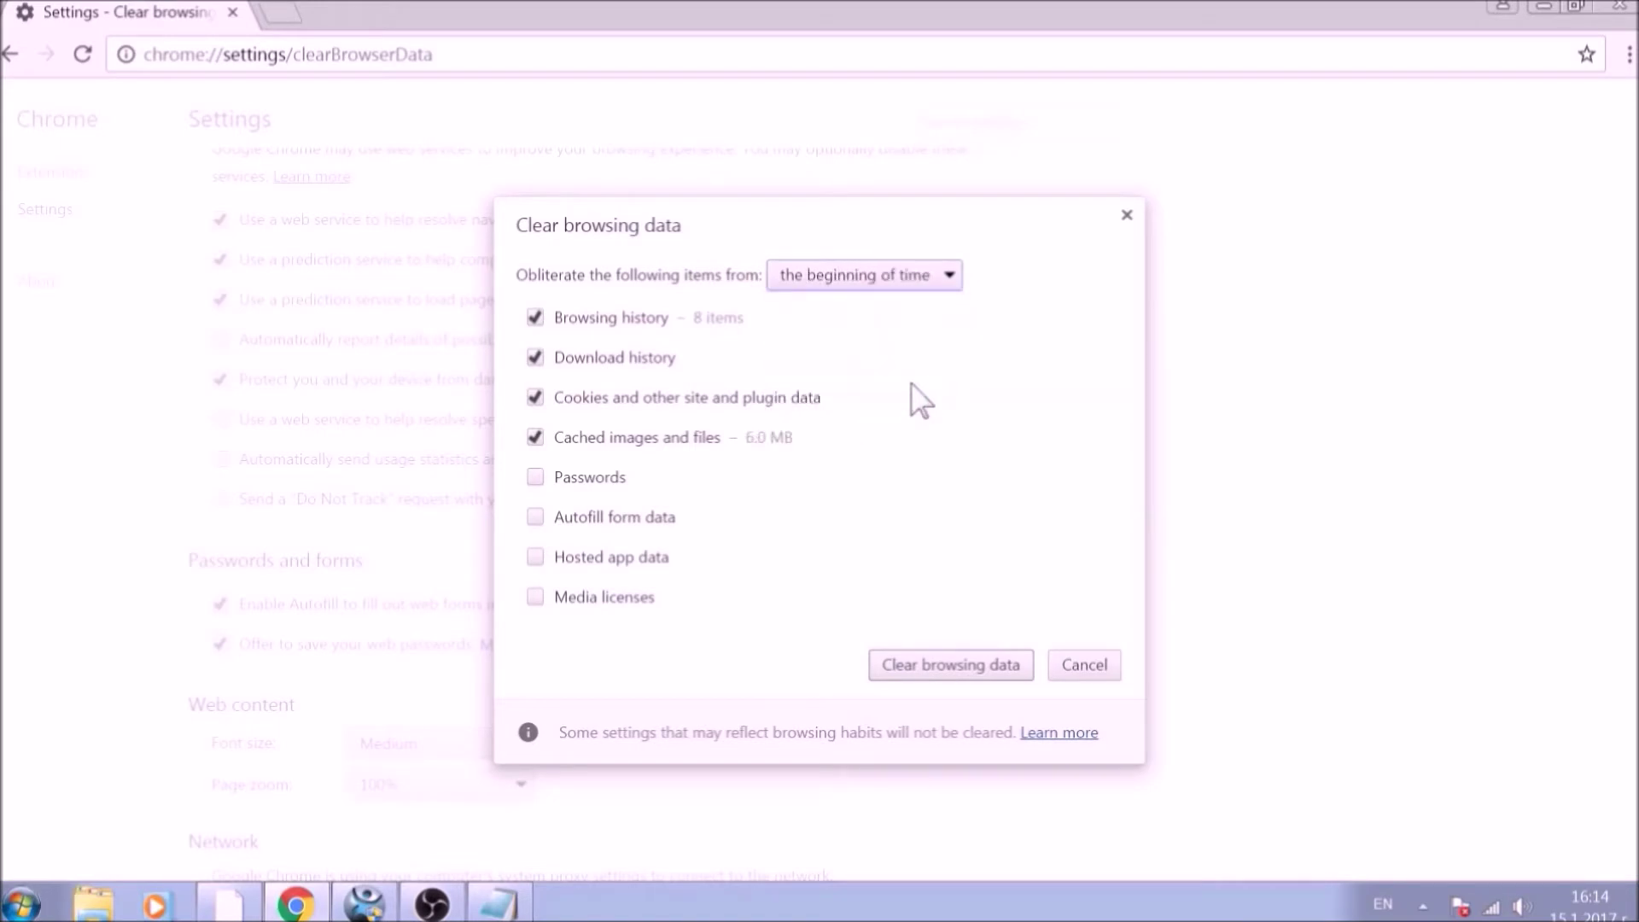
left_click(621, 478)
left_click(621, 517)
left_click(622, 559)
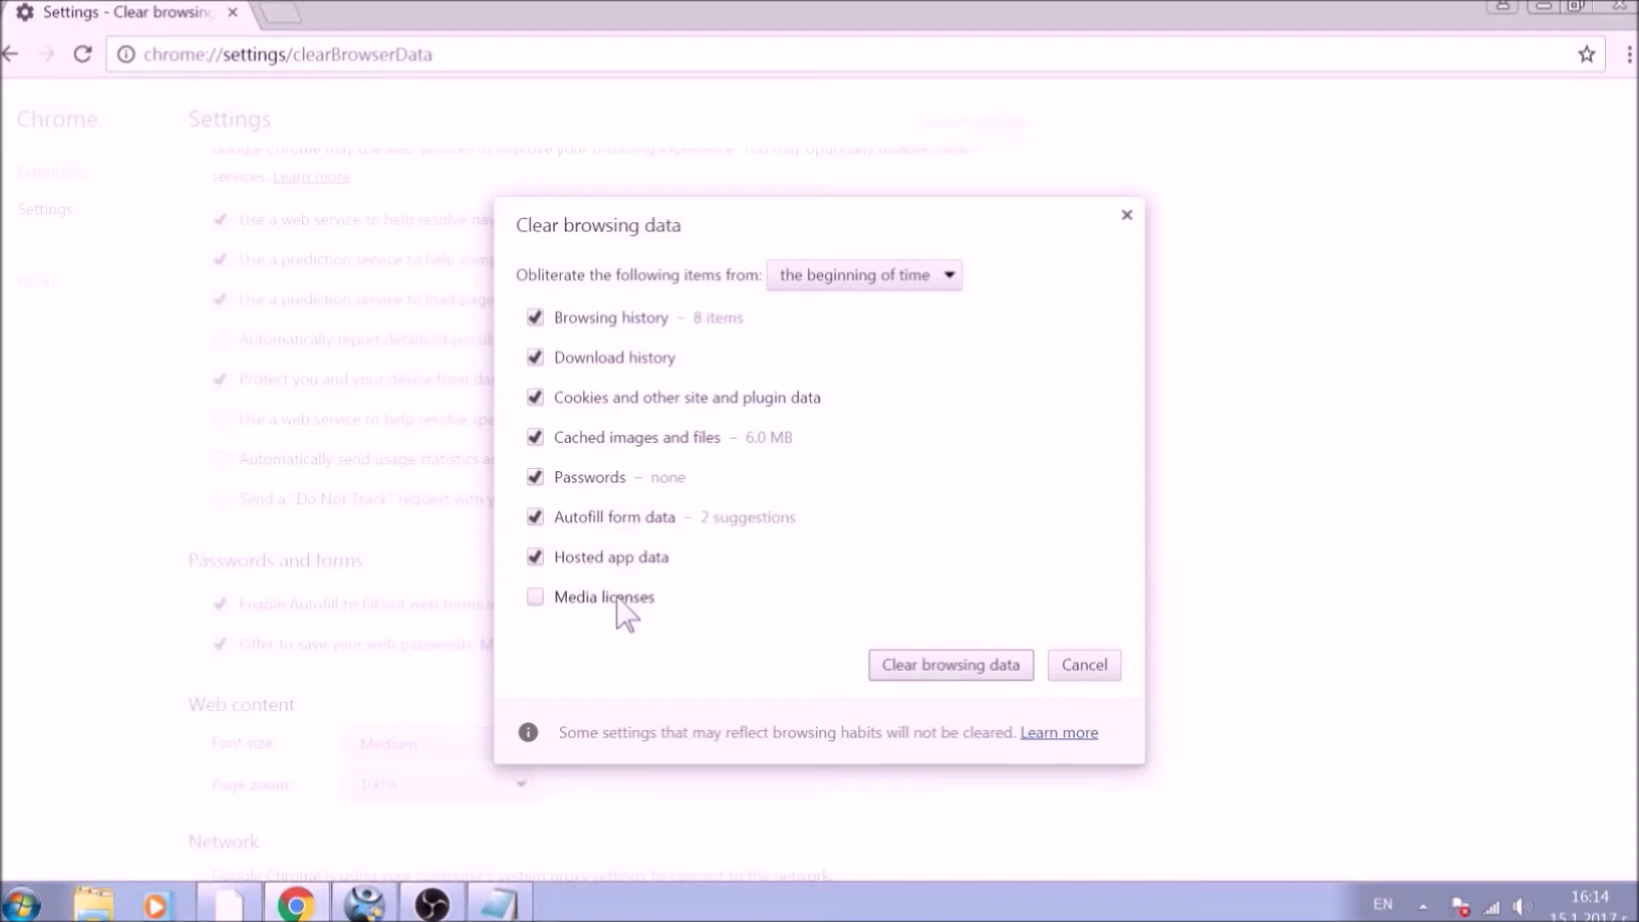
left_click(622, 600)
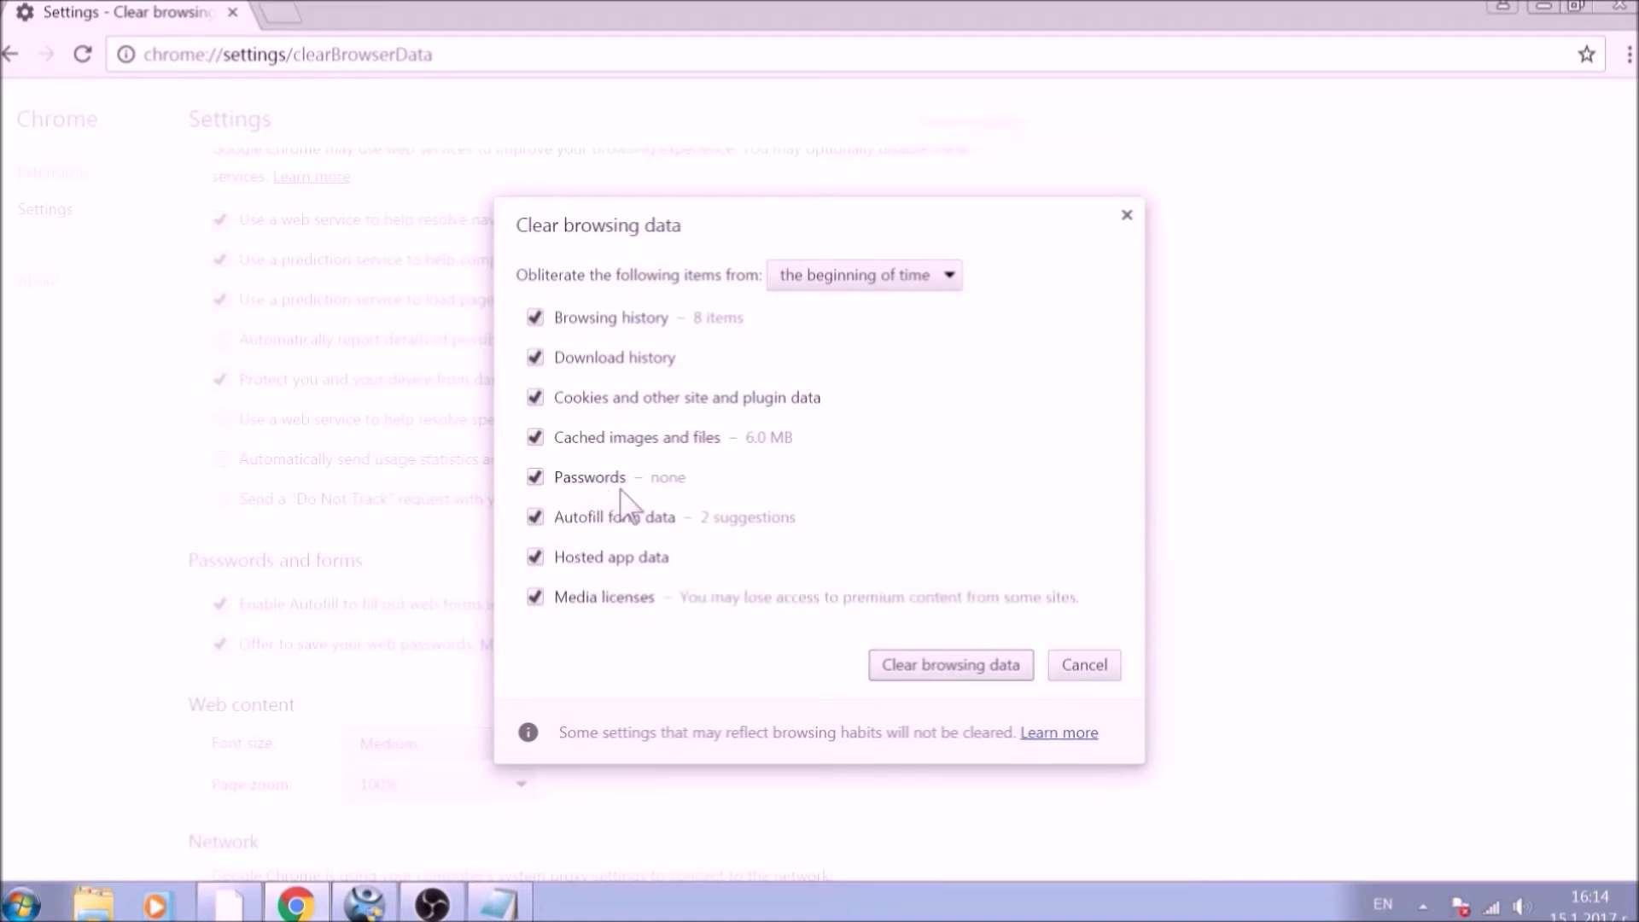
left_click(955, 665)
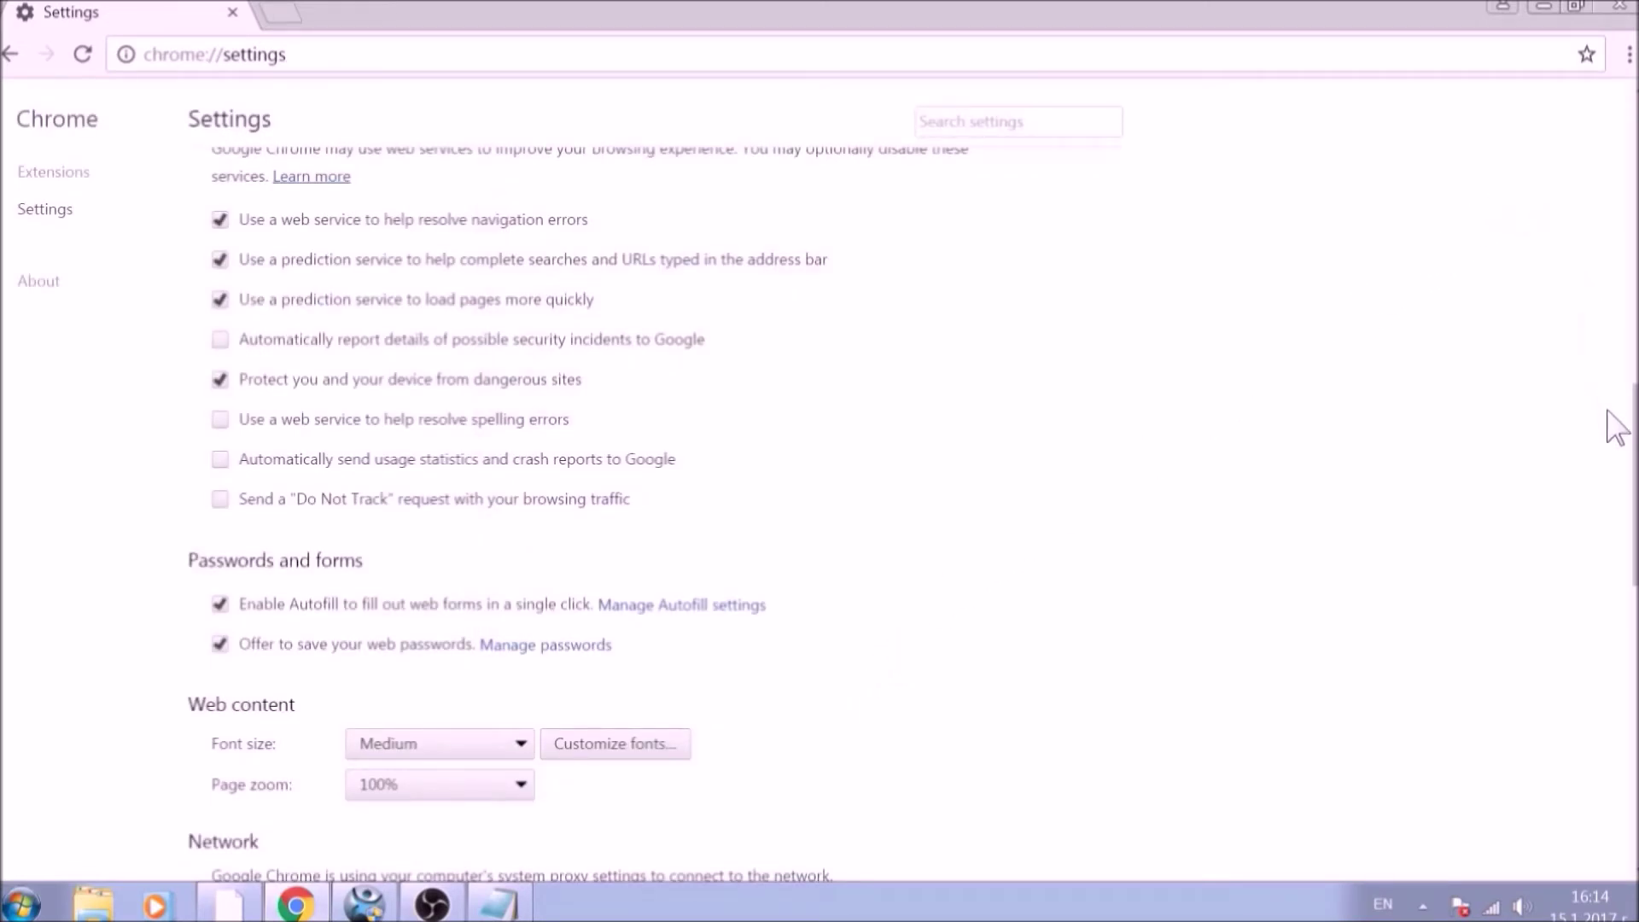
Step: Confirm Reset settings at the bottom of Chrome Settings, then close Chrome
left_click_drag(1630, 498, 1615, 790)
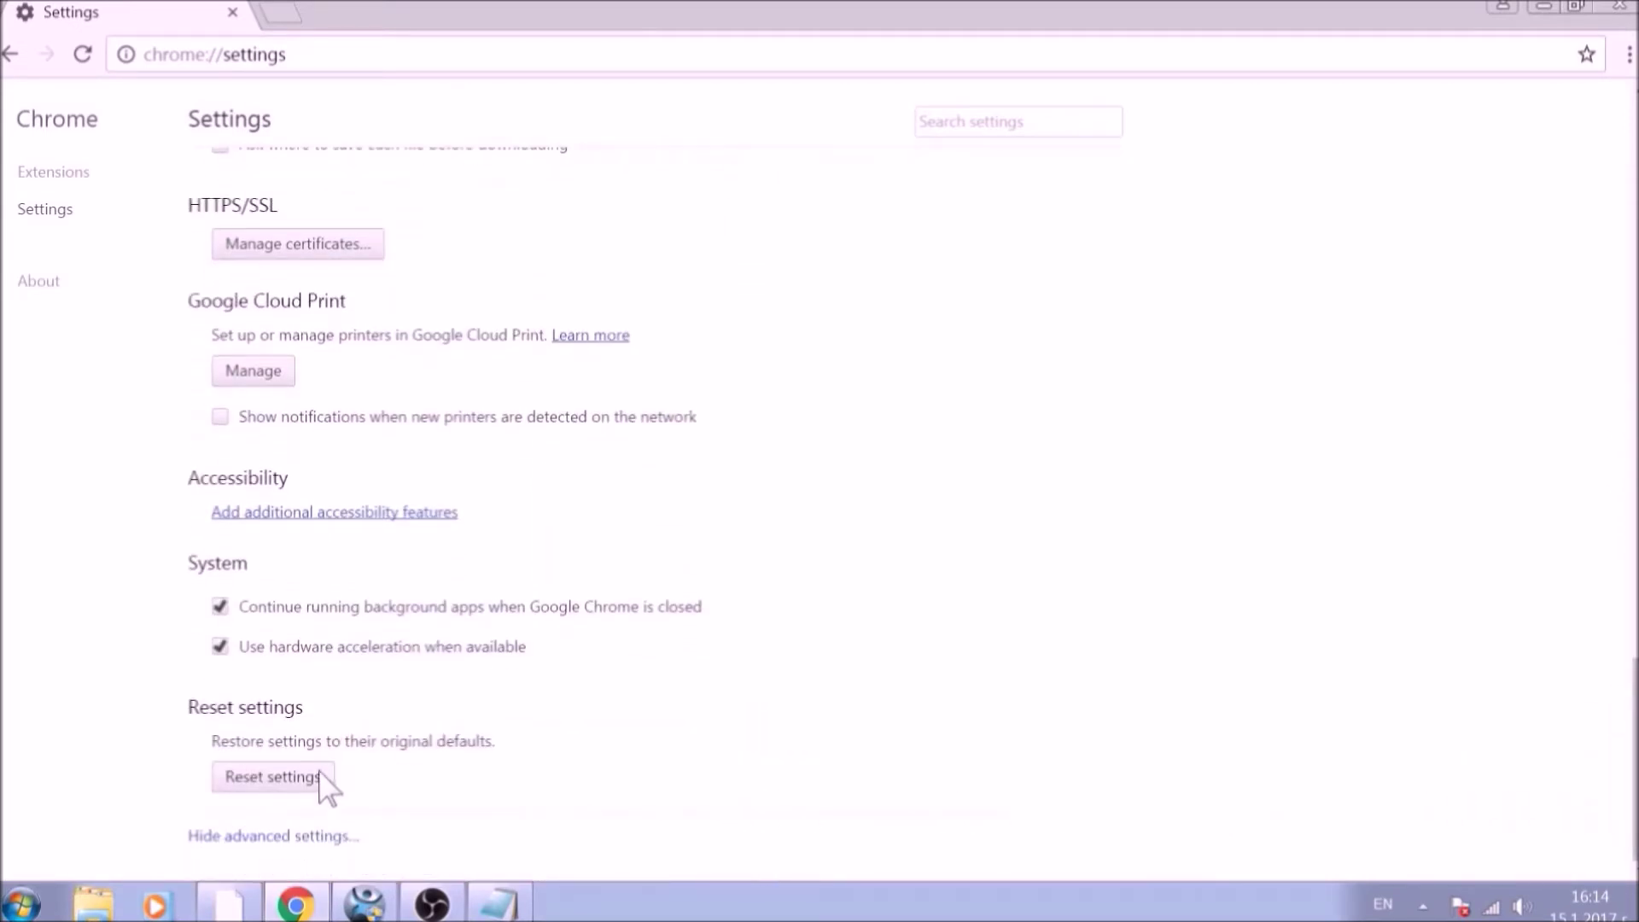
left_click(269, 780)
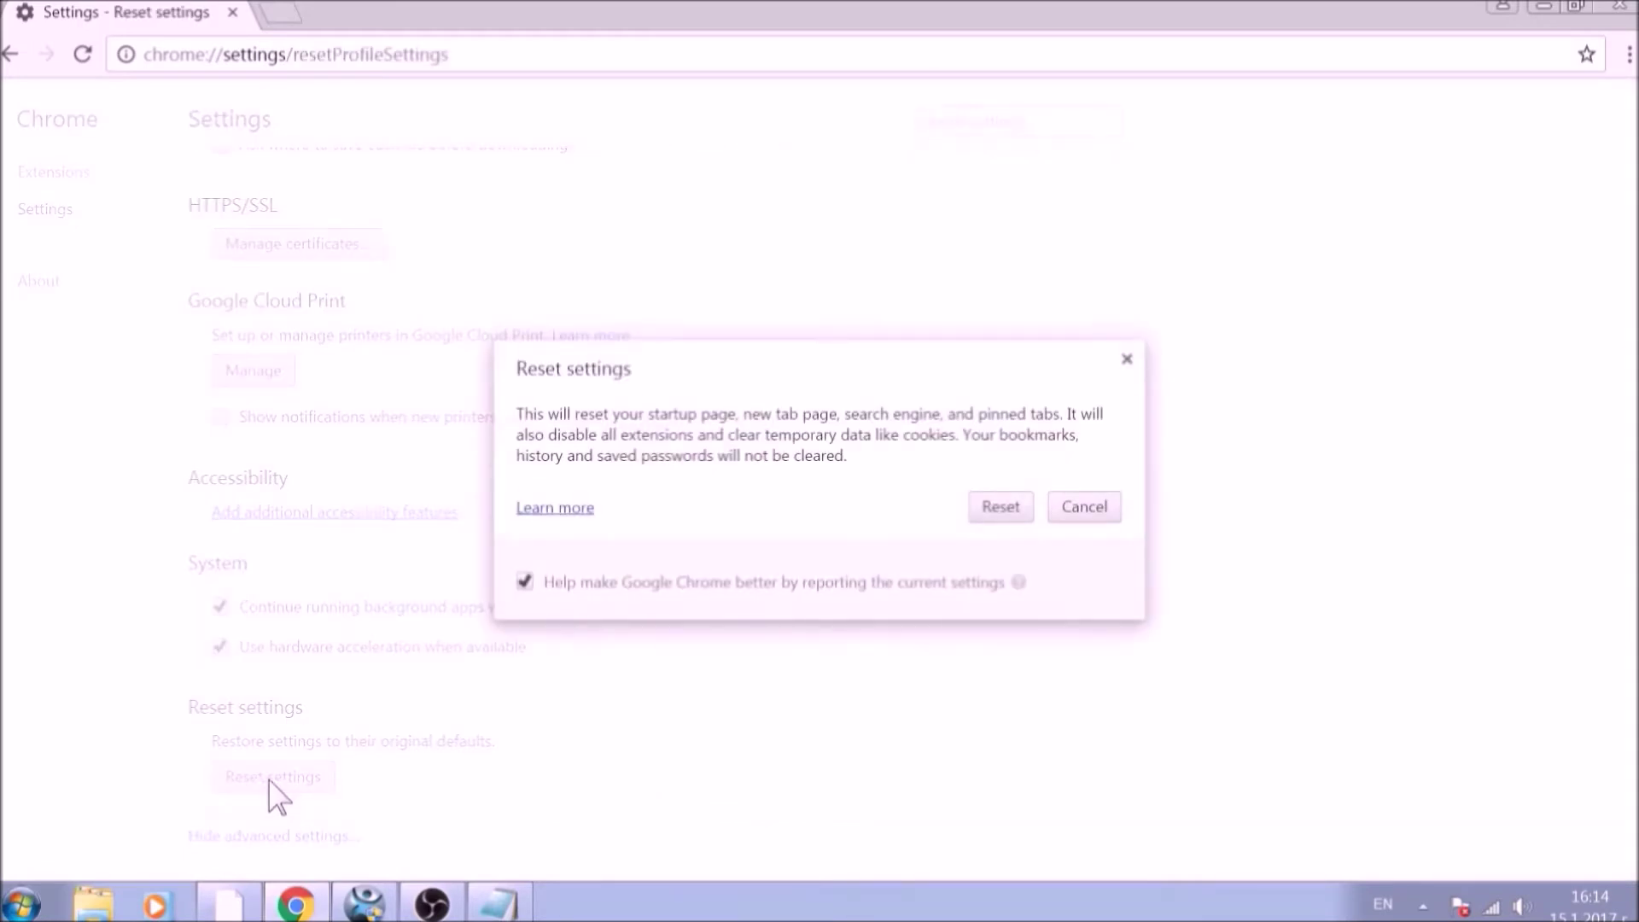
left_click(1004, 512)
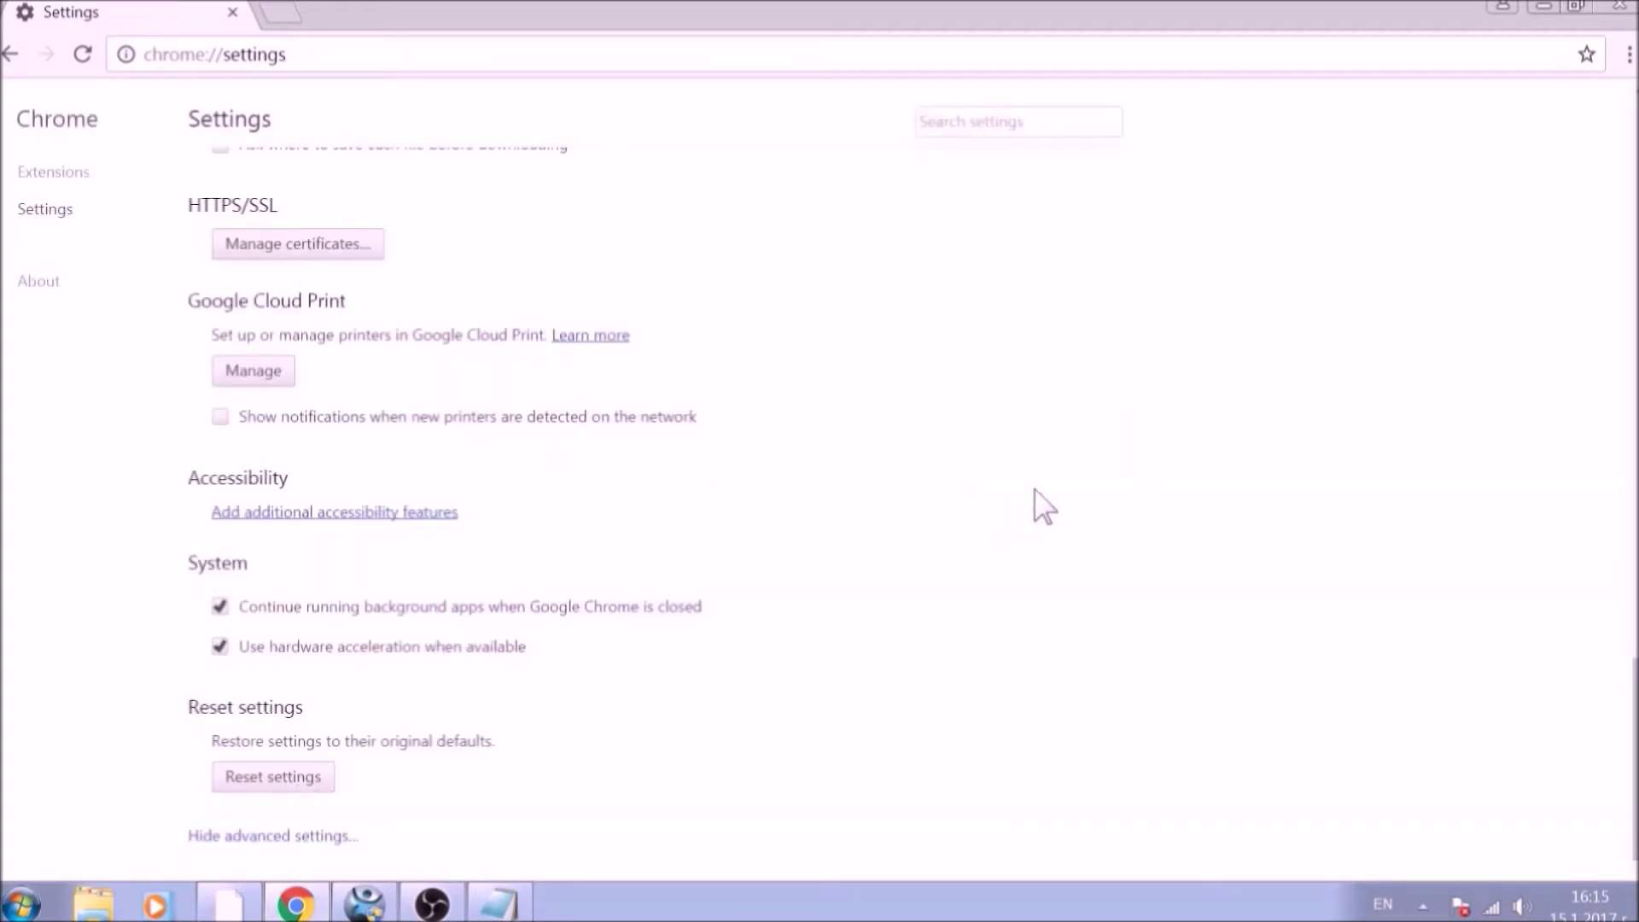
left_click(1621, 10)
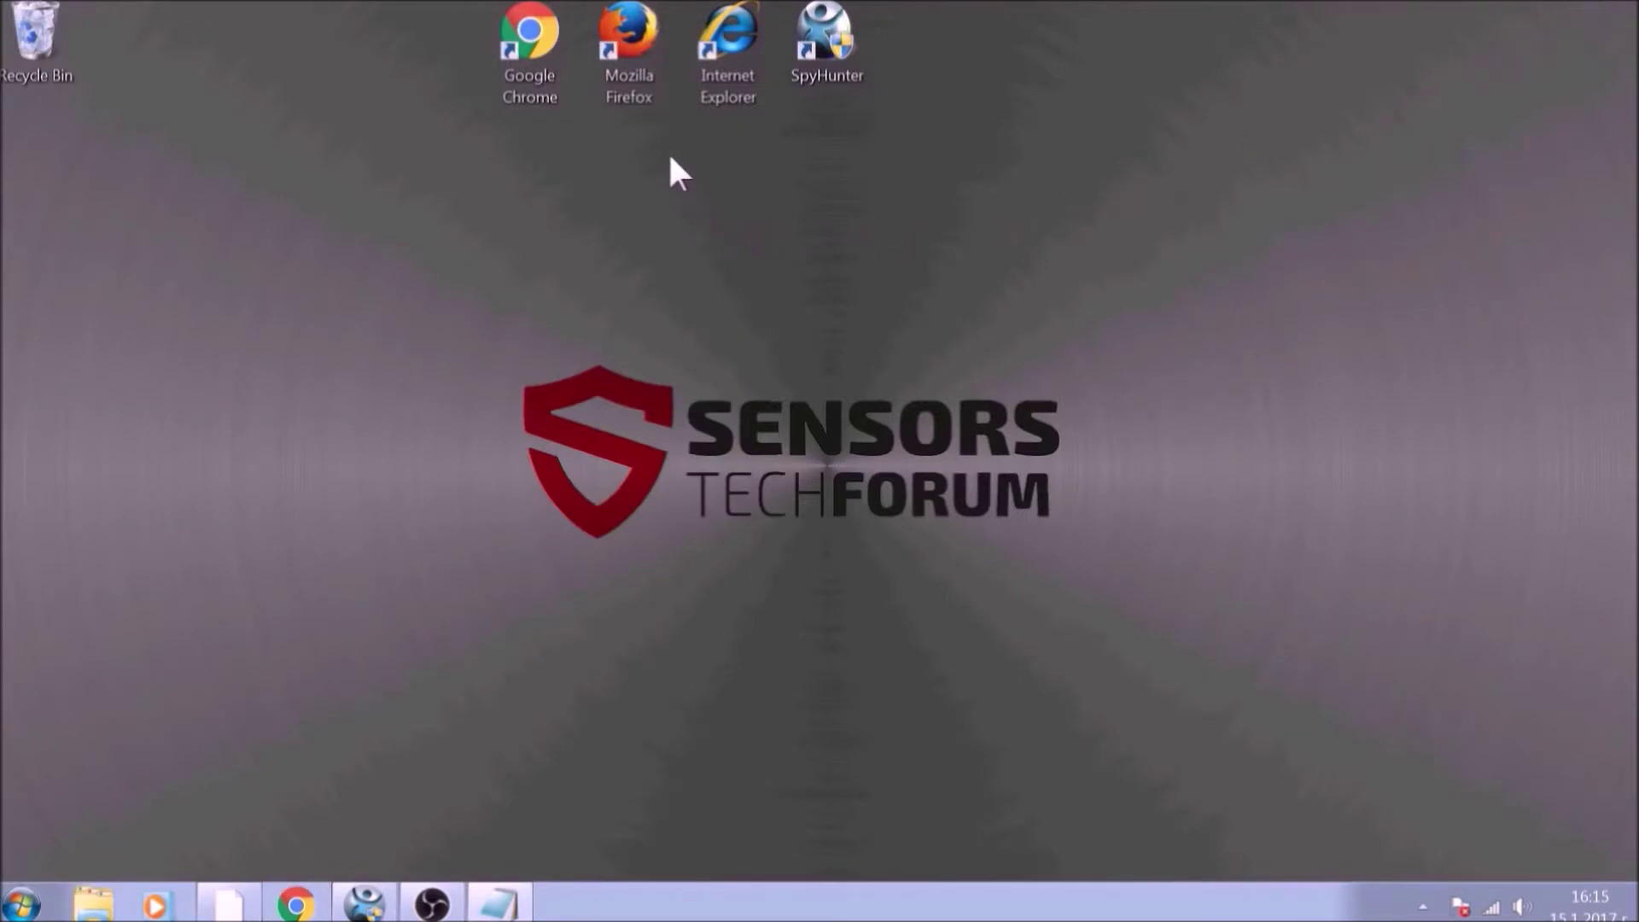
Step: Launch Firefox, open Options, and restore the home page to its default
double_click(638, 87)
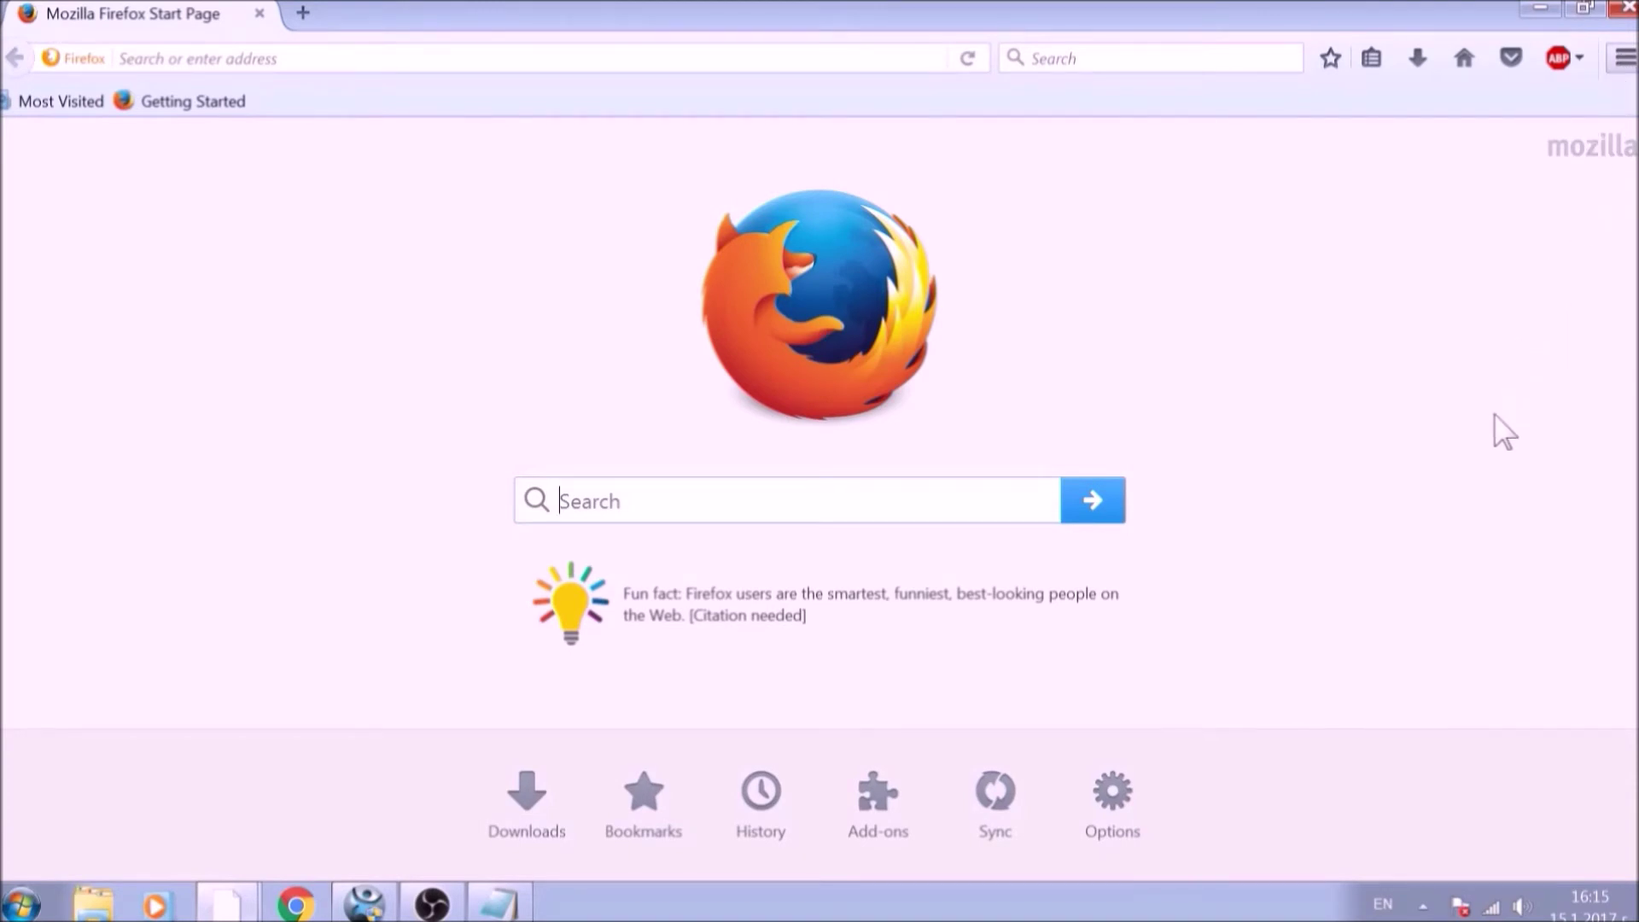
key("alt+t")
key("o")
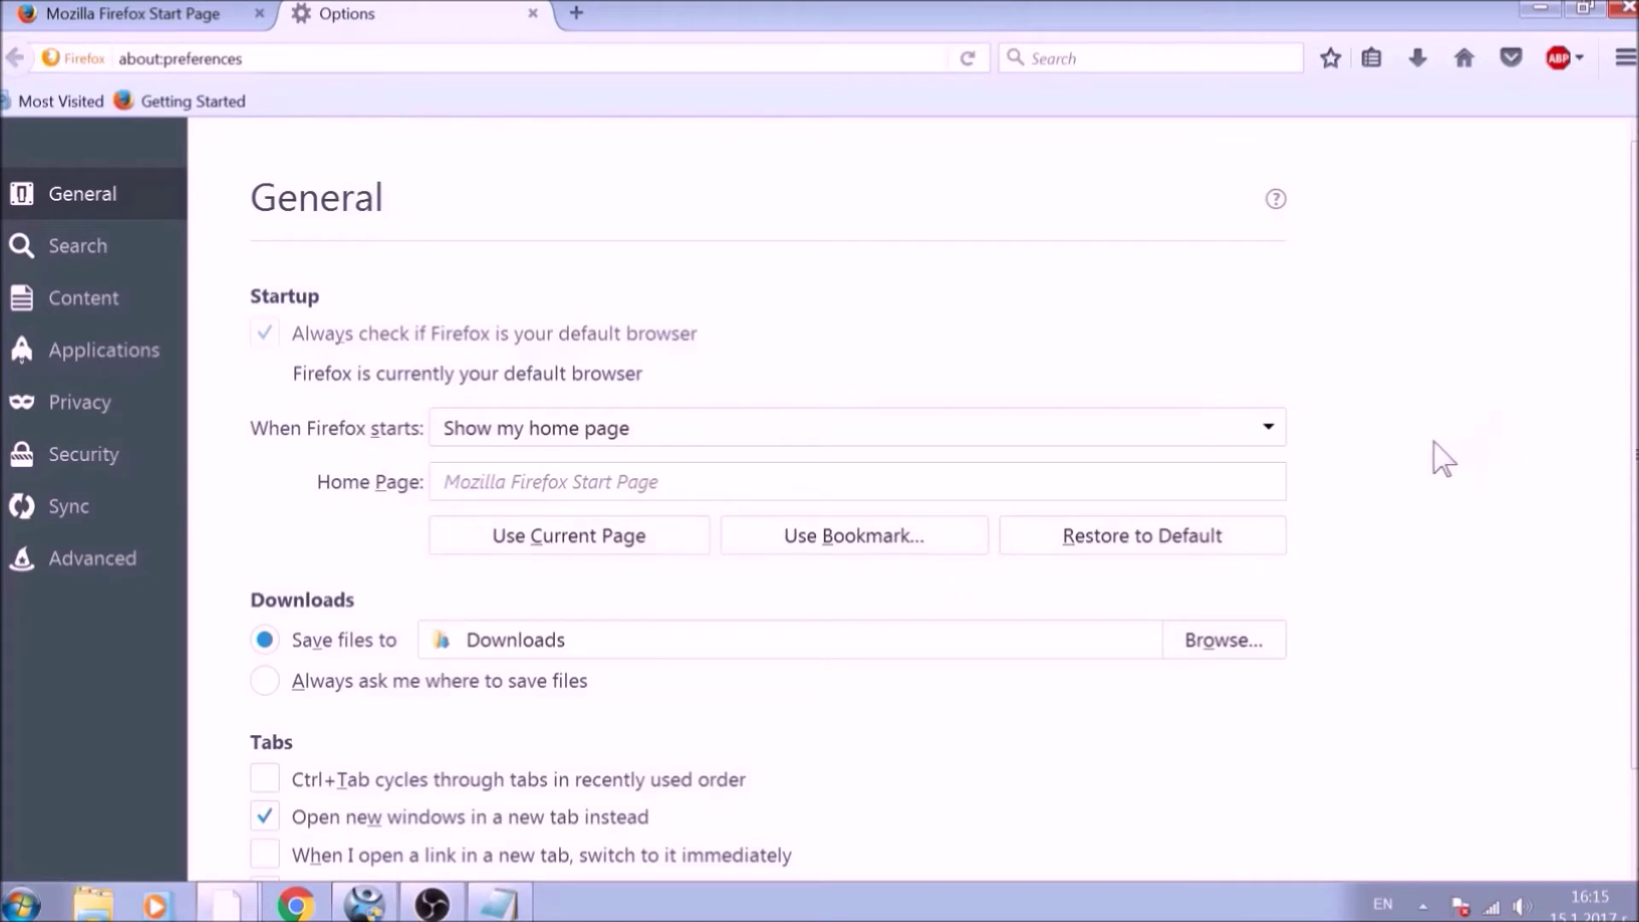
left_click(1168, 549)
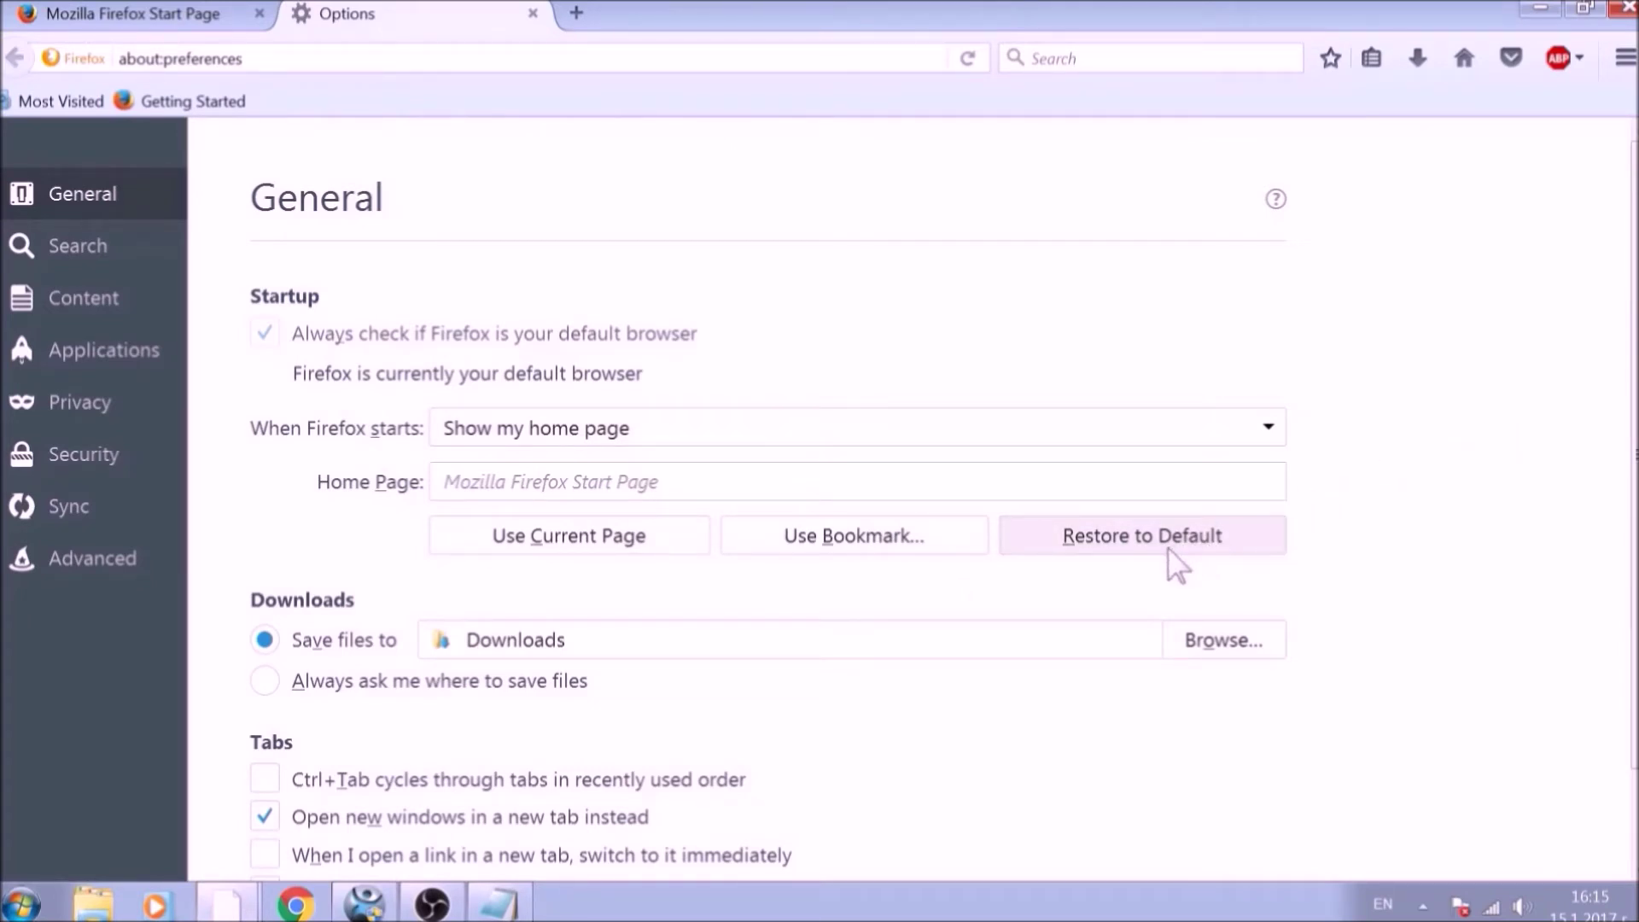
left_click(532, 62)
Step: Load about:support and choose Refresh Firefox
key("ctrl+a")
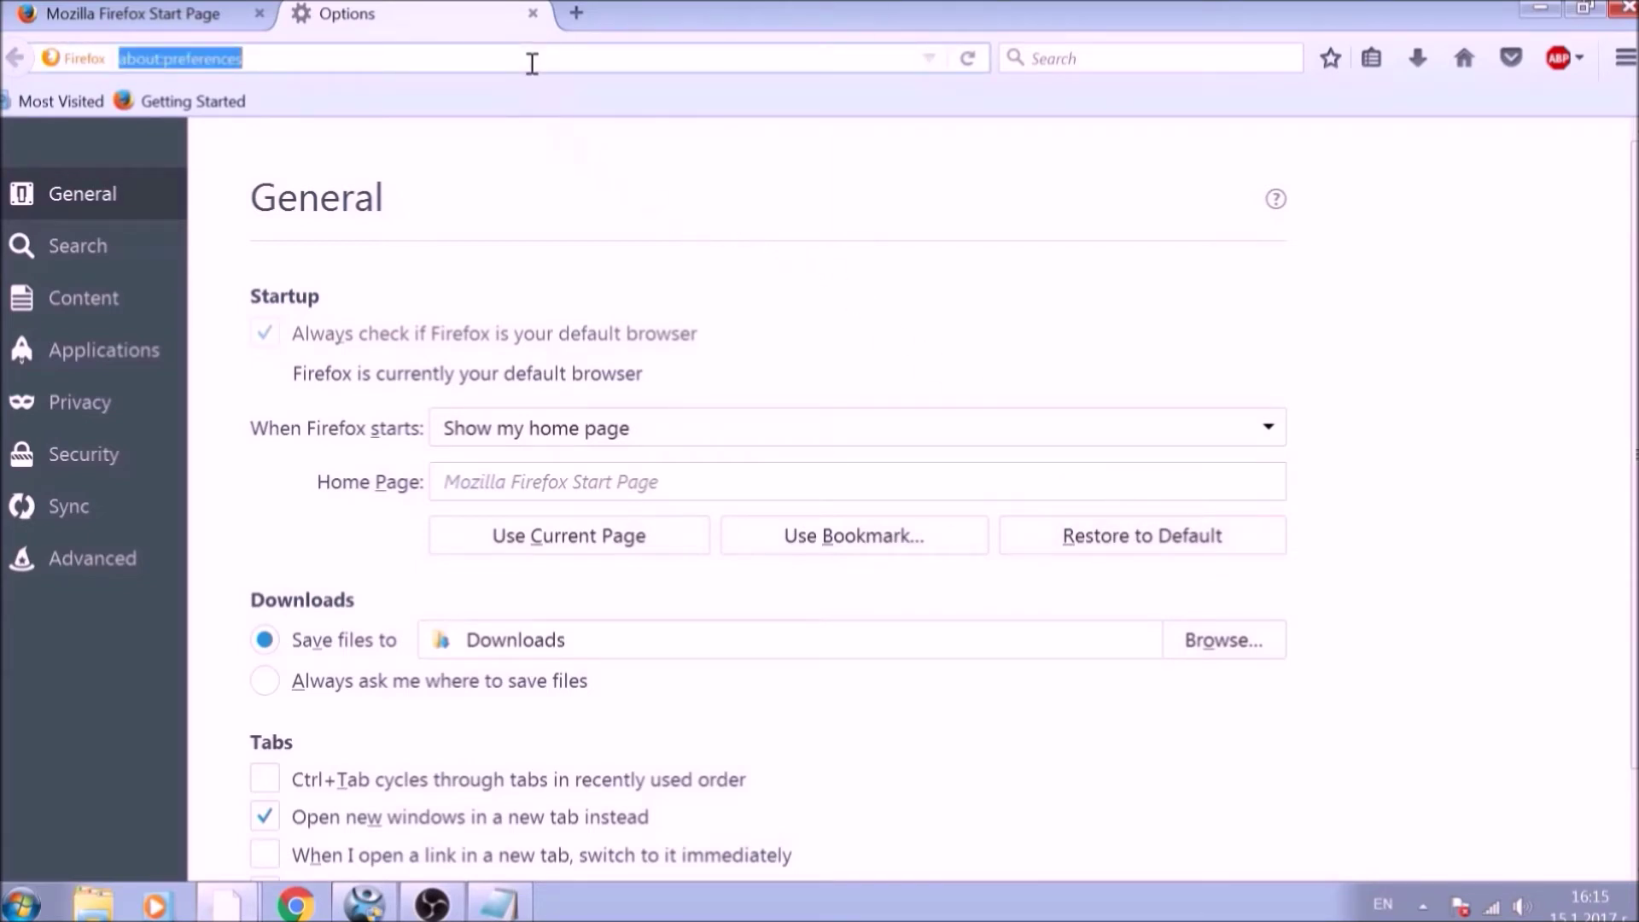
type("ABO")
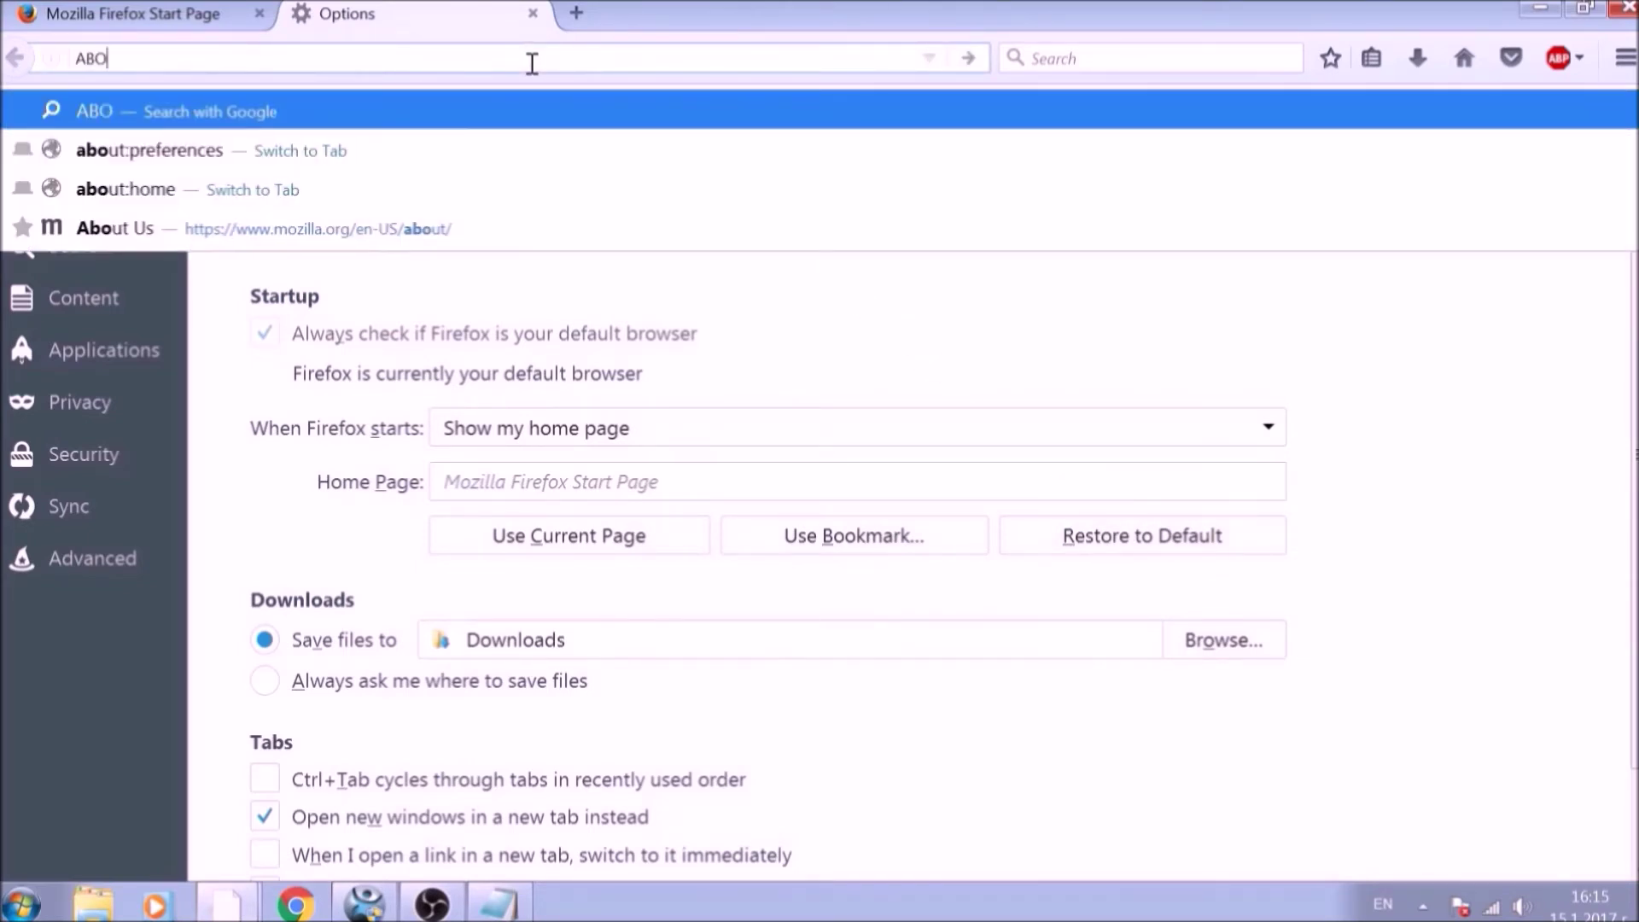
type("UT:")
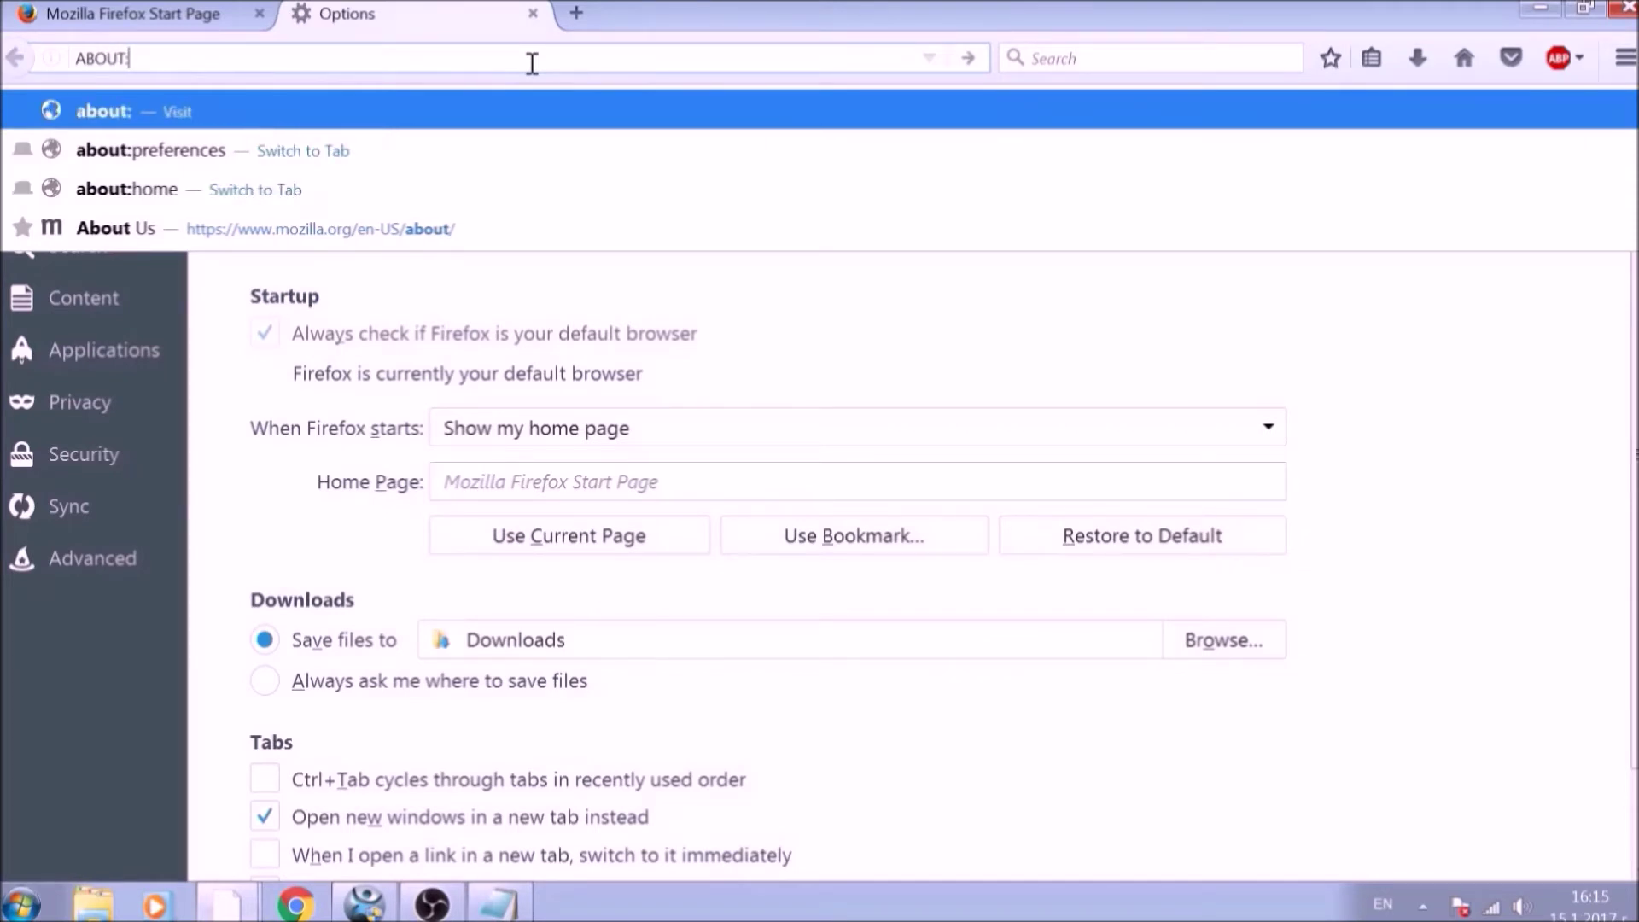
type("SUPPORT")
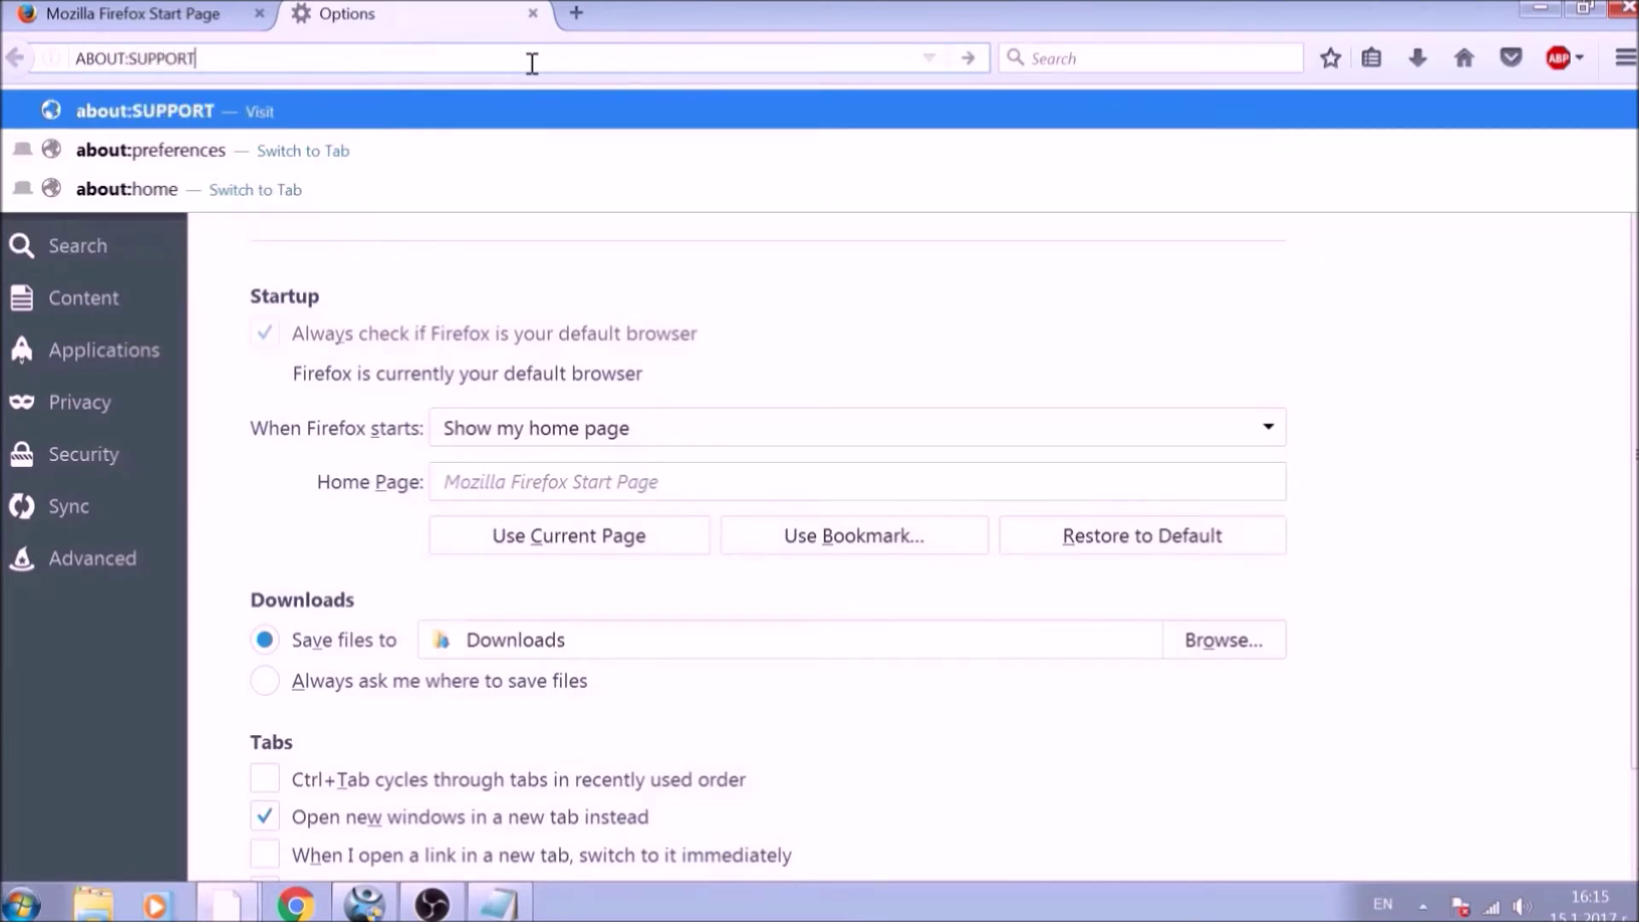
key("Return")
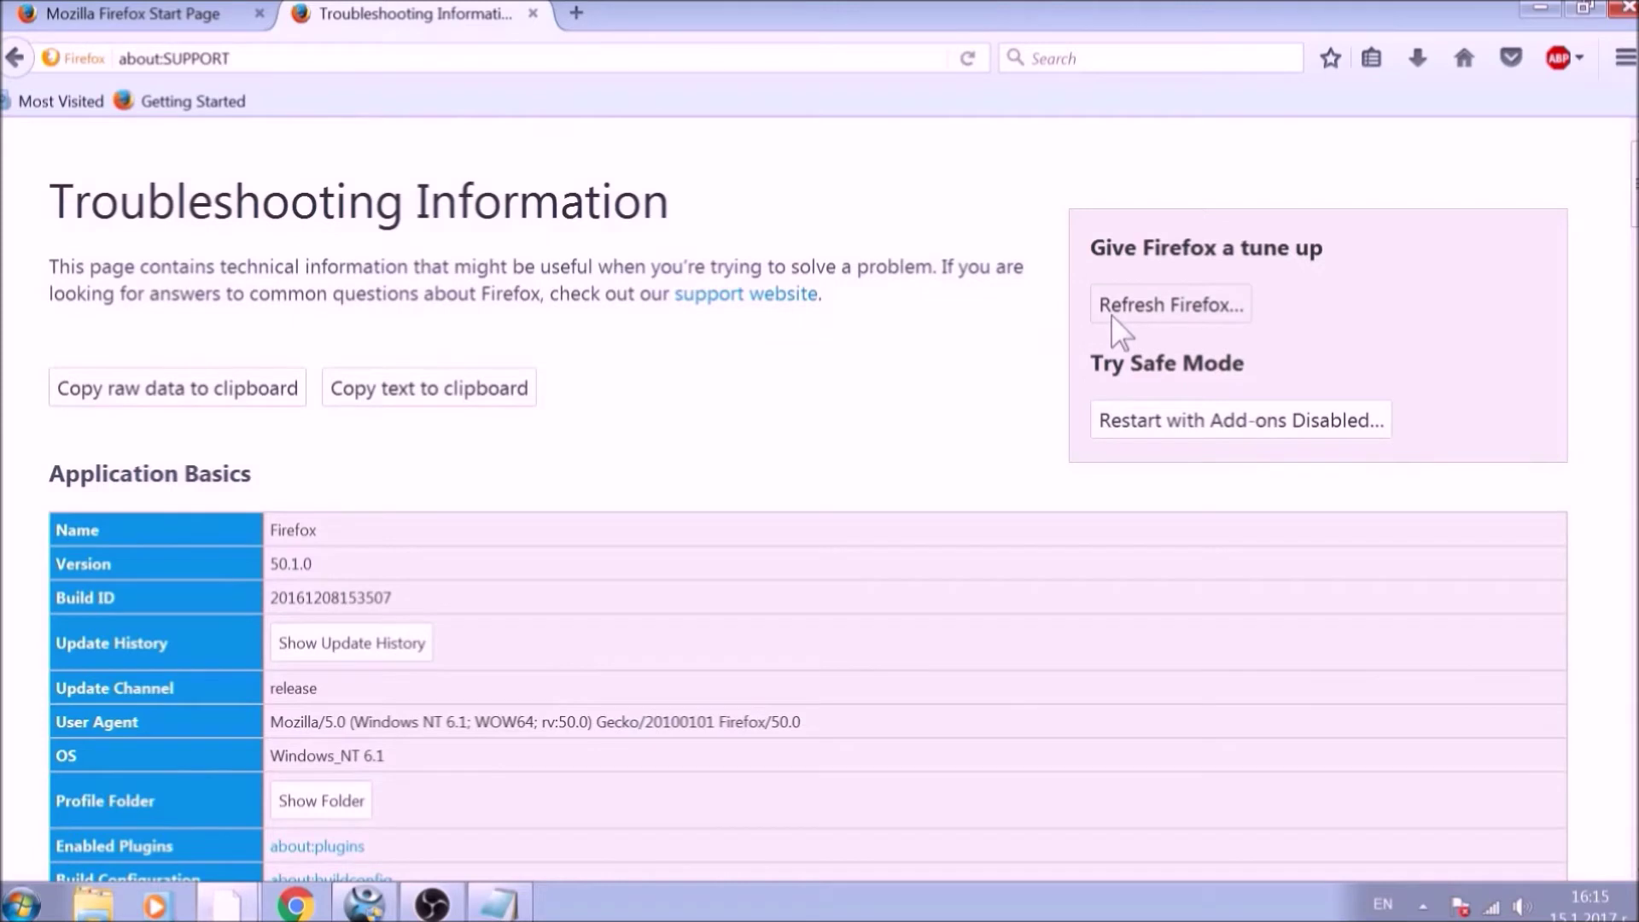
left_click(1115, 328)
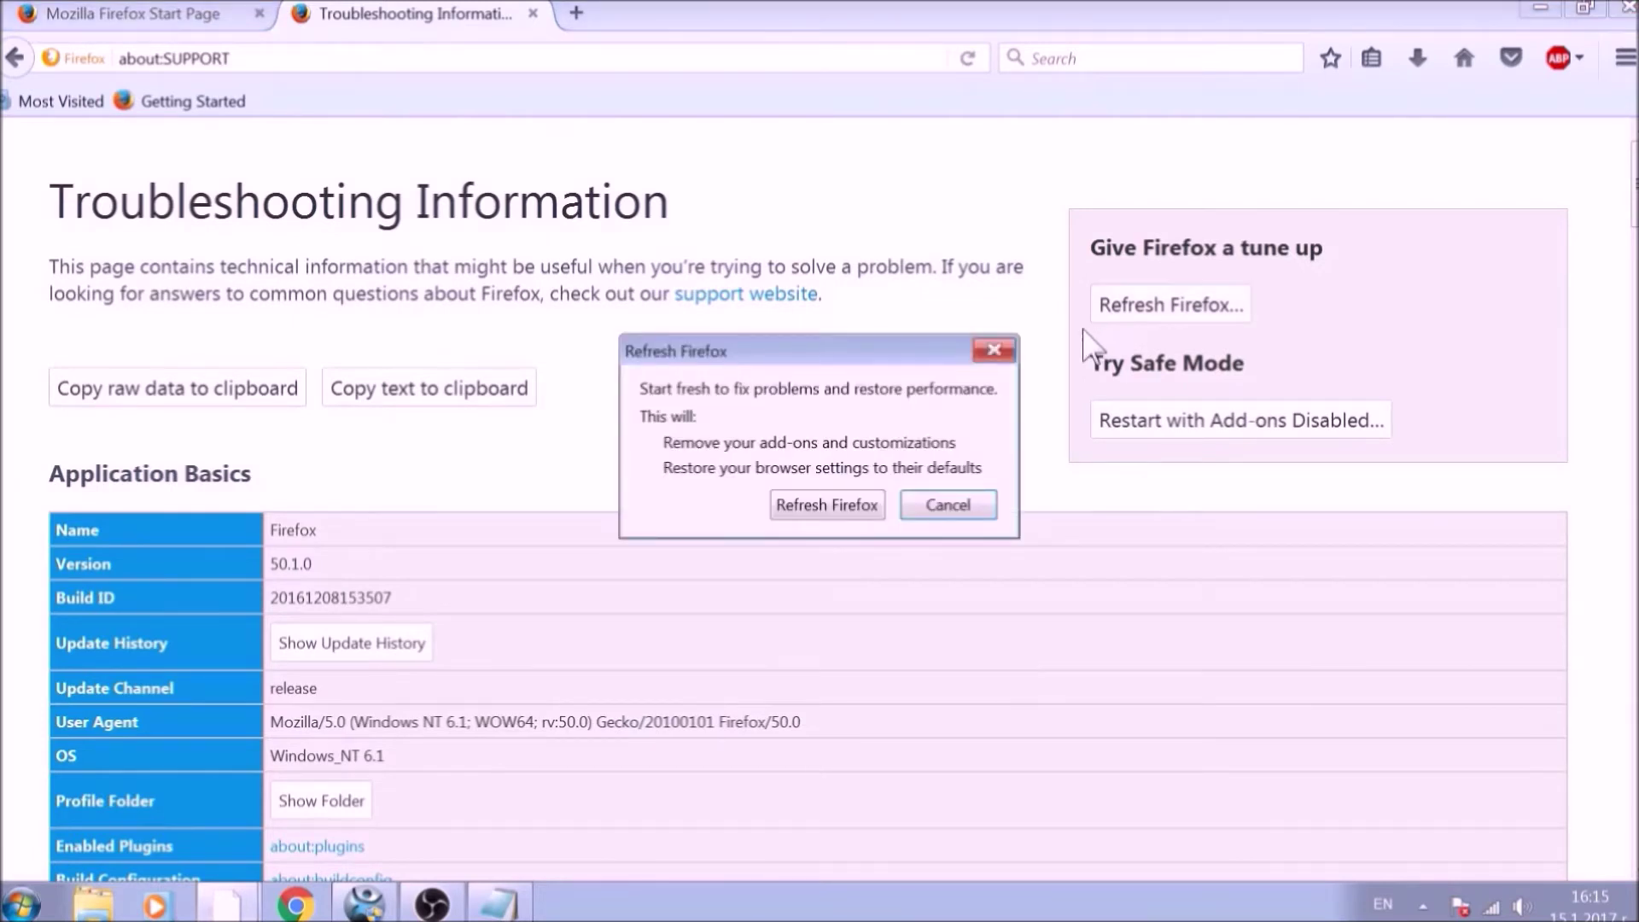
Step: Confirm the Firefox refresh, verify the Avast extensions are disabled, then close Firefox's three tabs
left_click(866, 514)
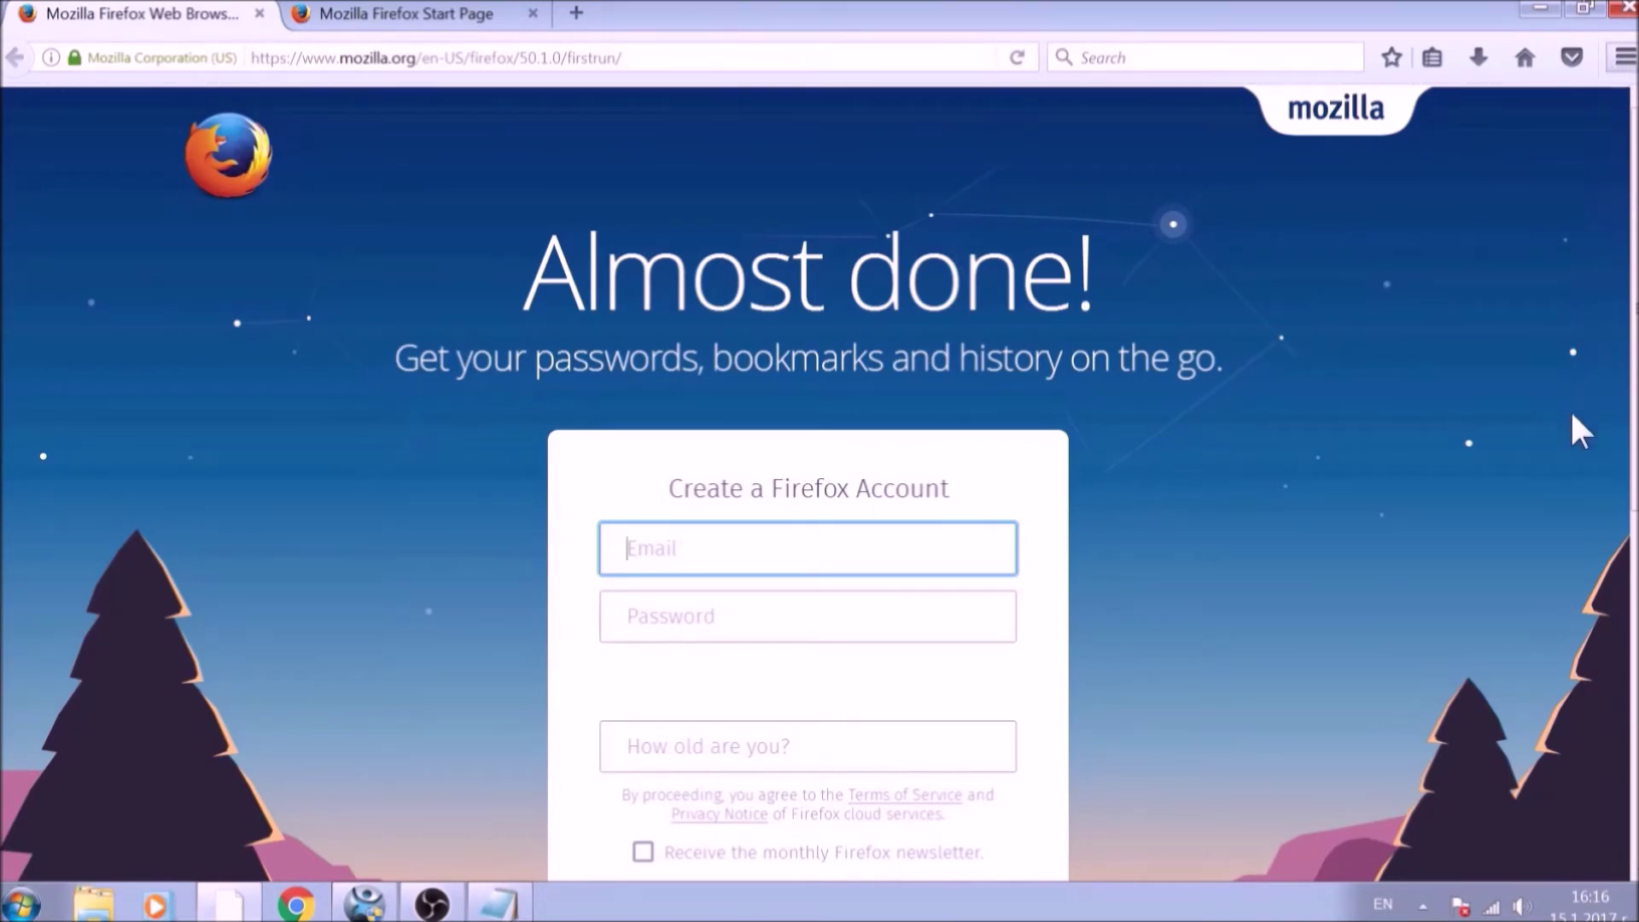
key("ctrl+shift+a")
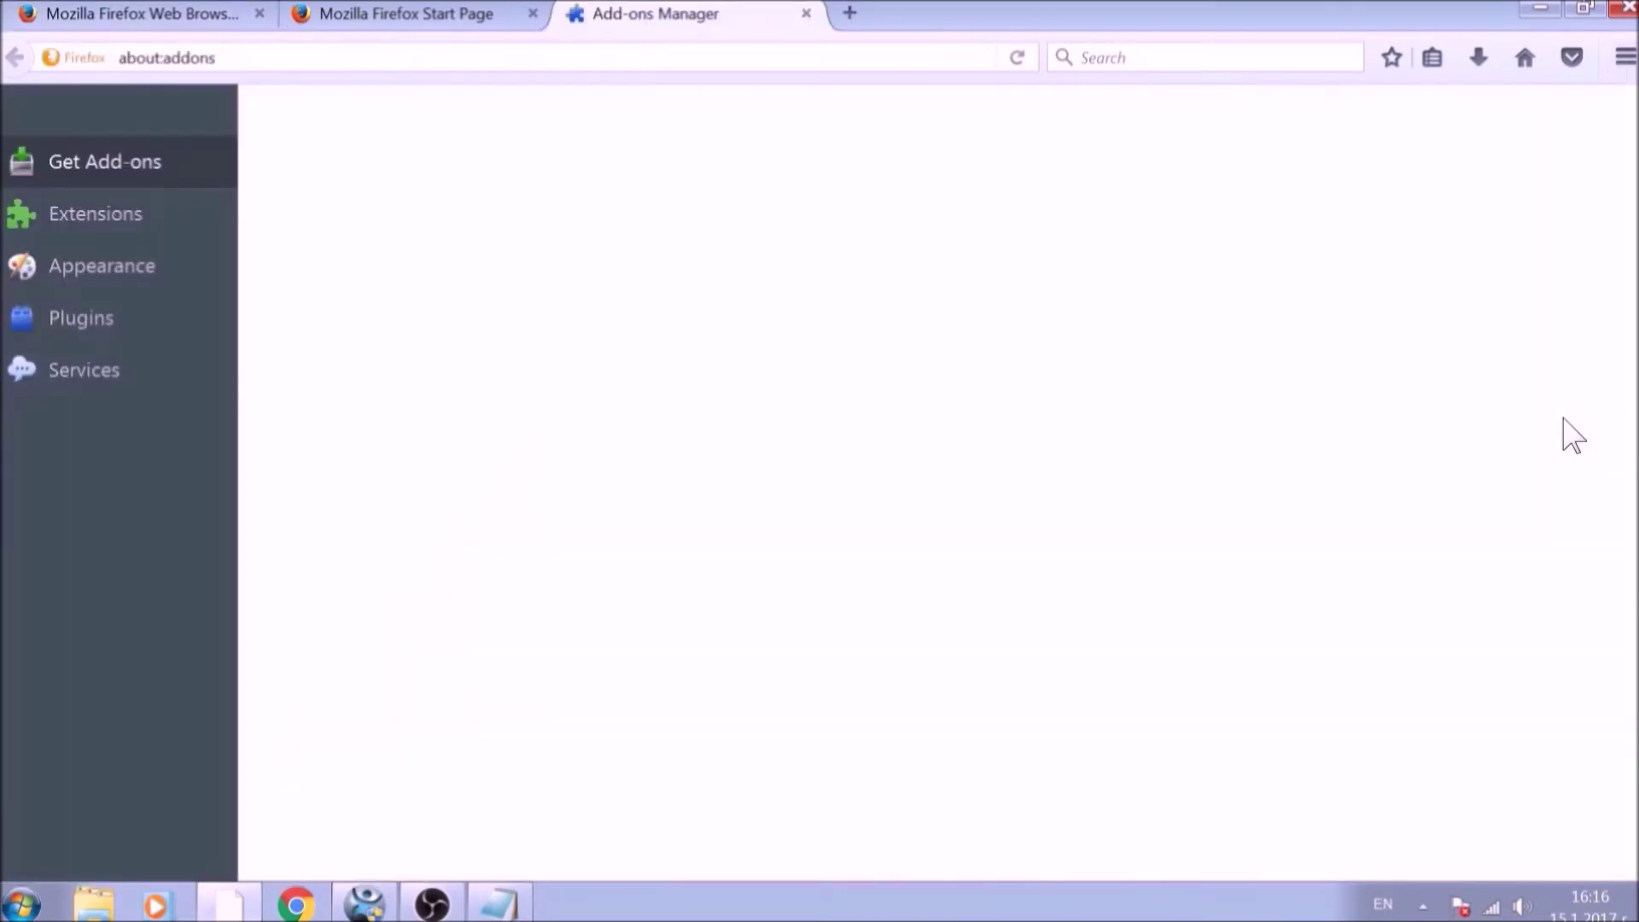
left_click(181, 237)
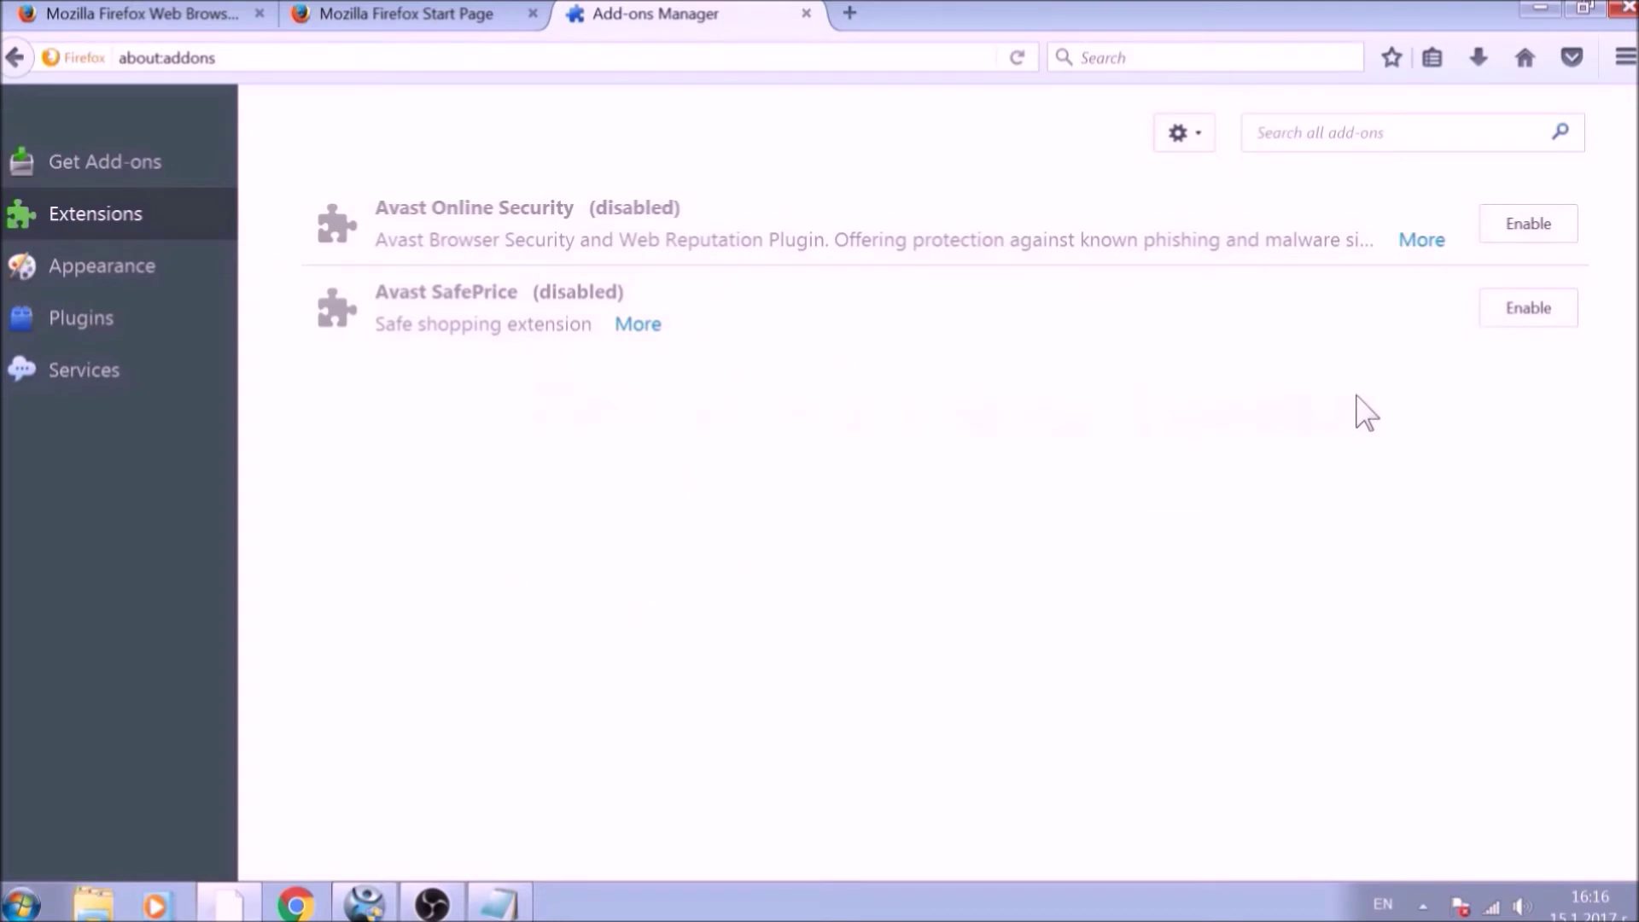
left_click(1626, 7)
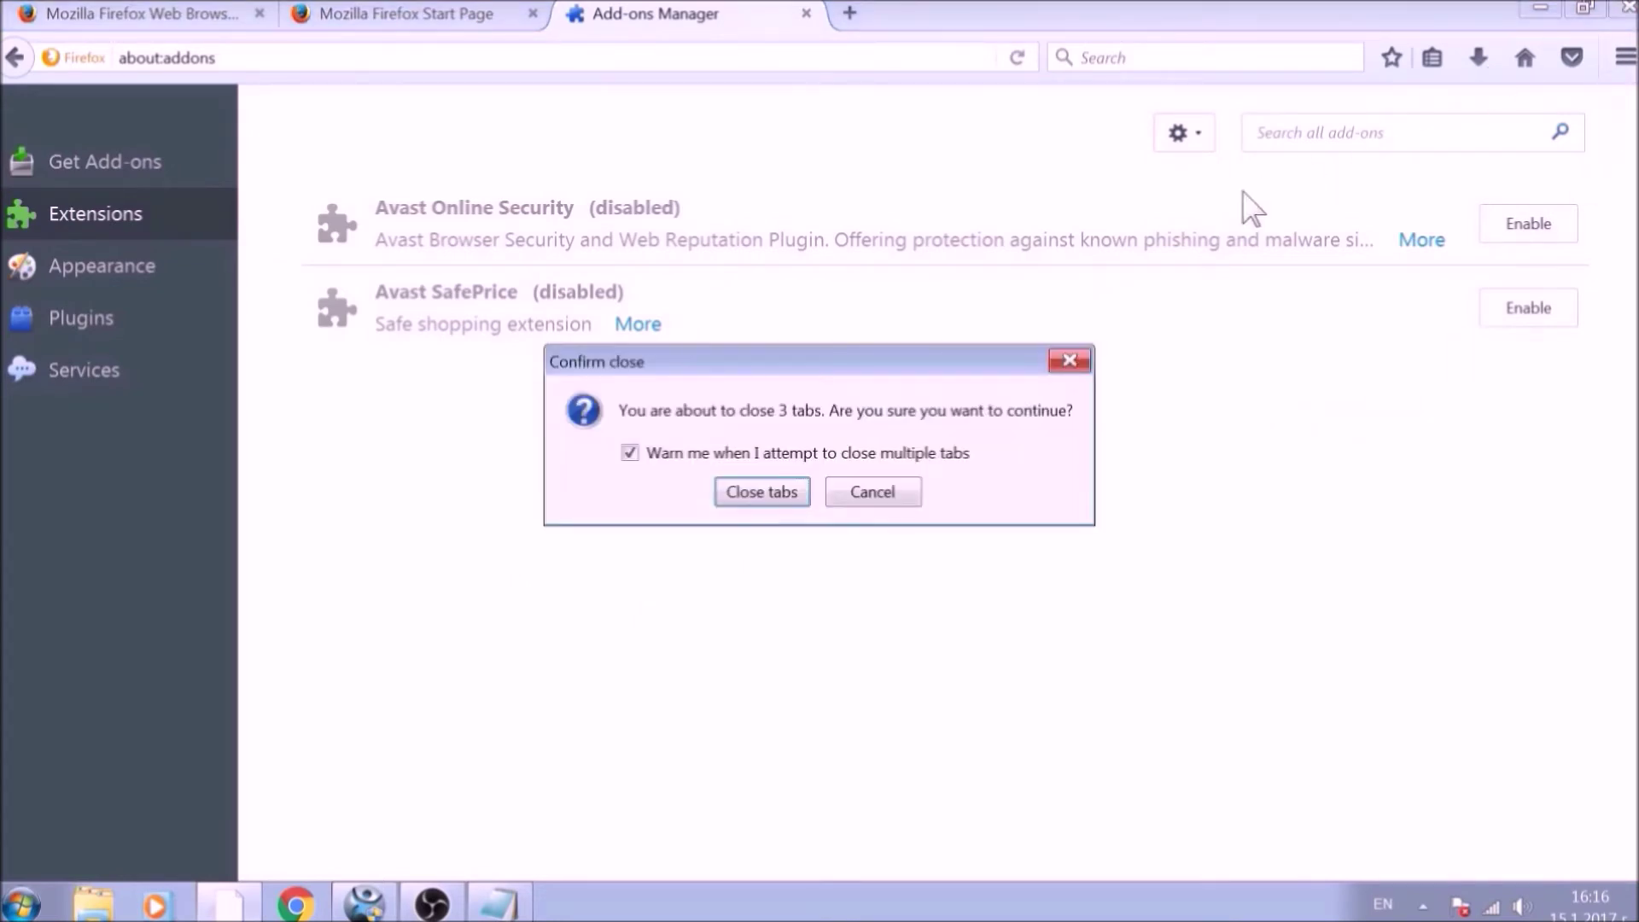
left_click(803, 490)
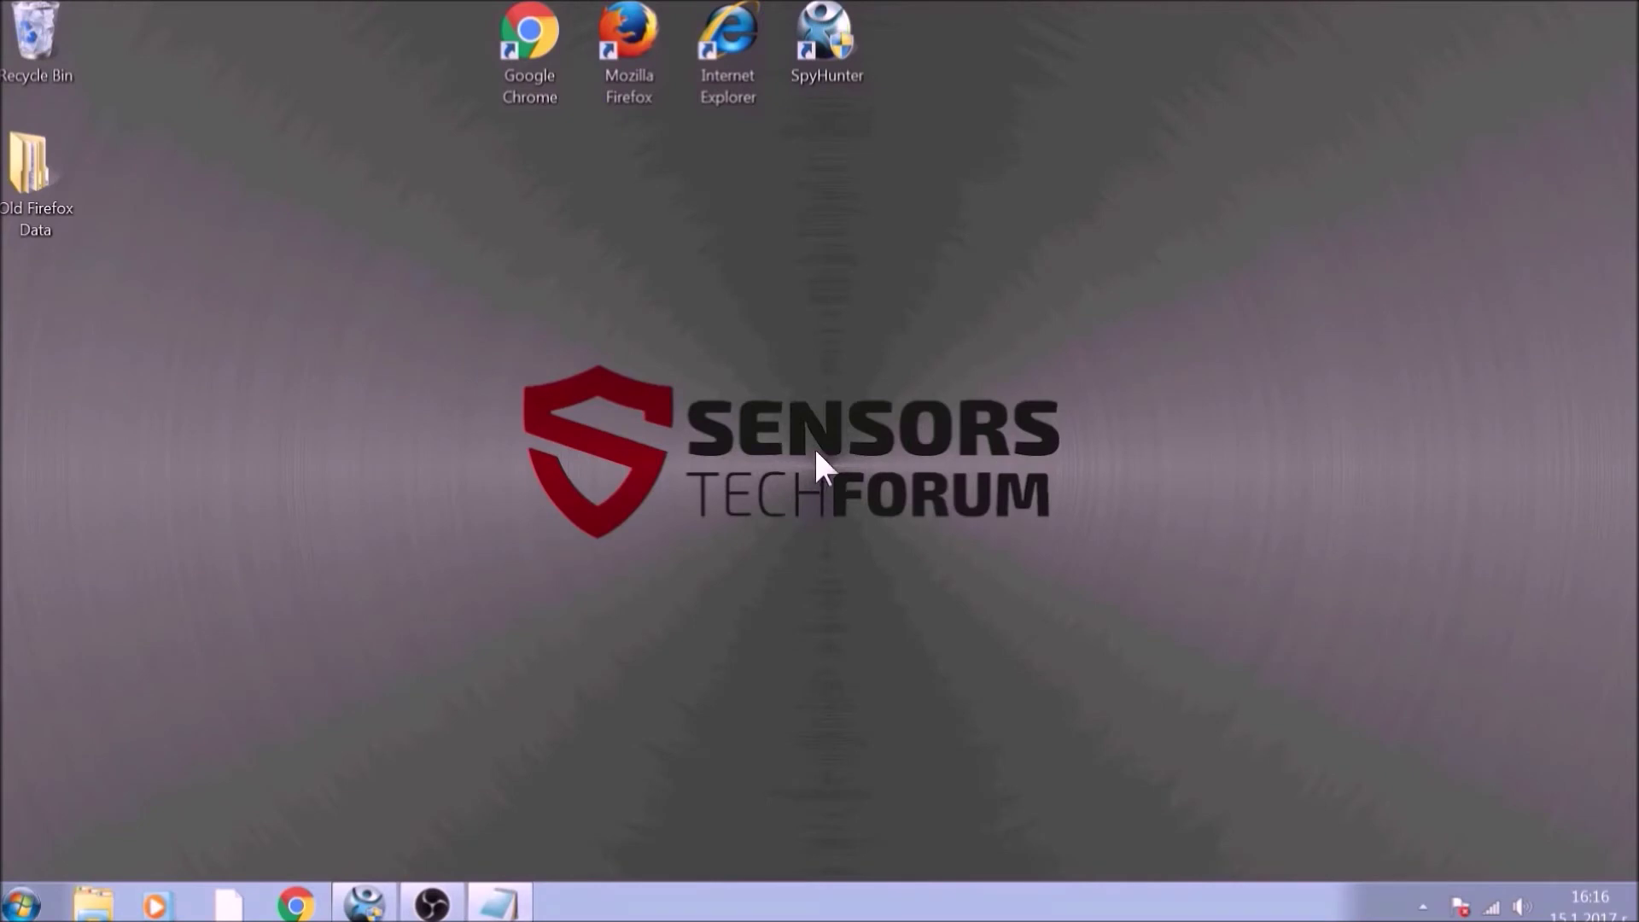
Step: Launch Internet Explorer, dismiss the security warning, and set the home page to about:blank in Internet Options
double_click(729, 86)
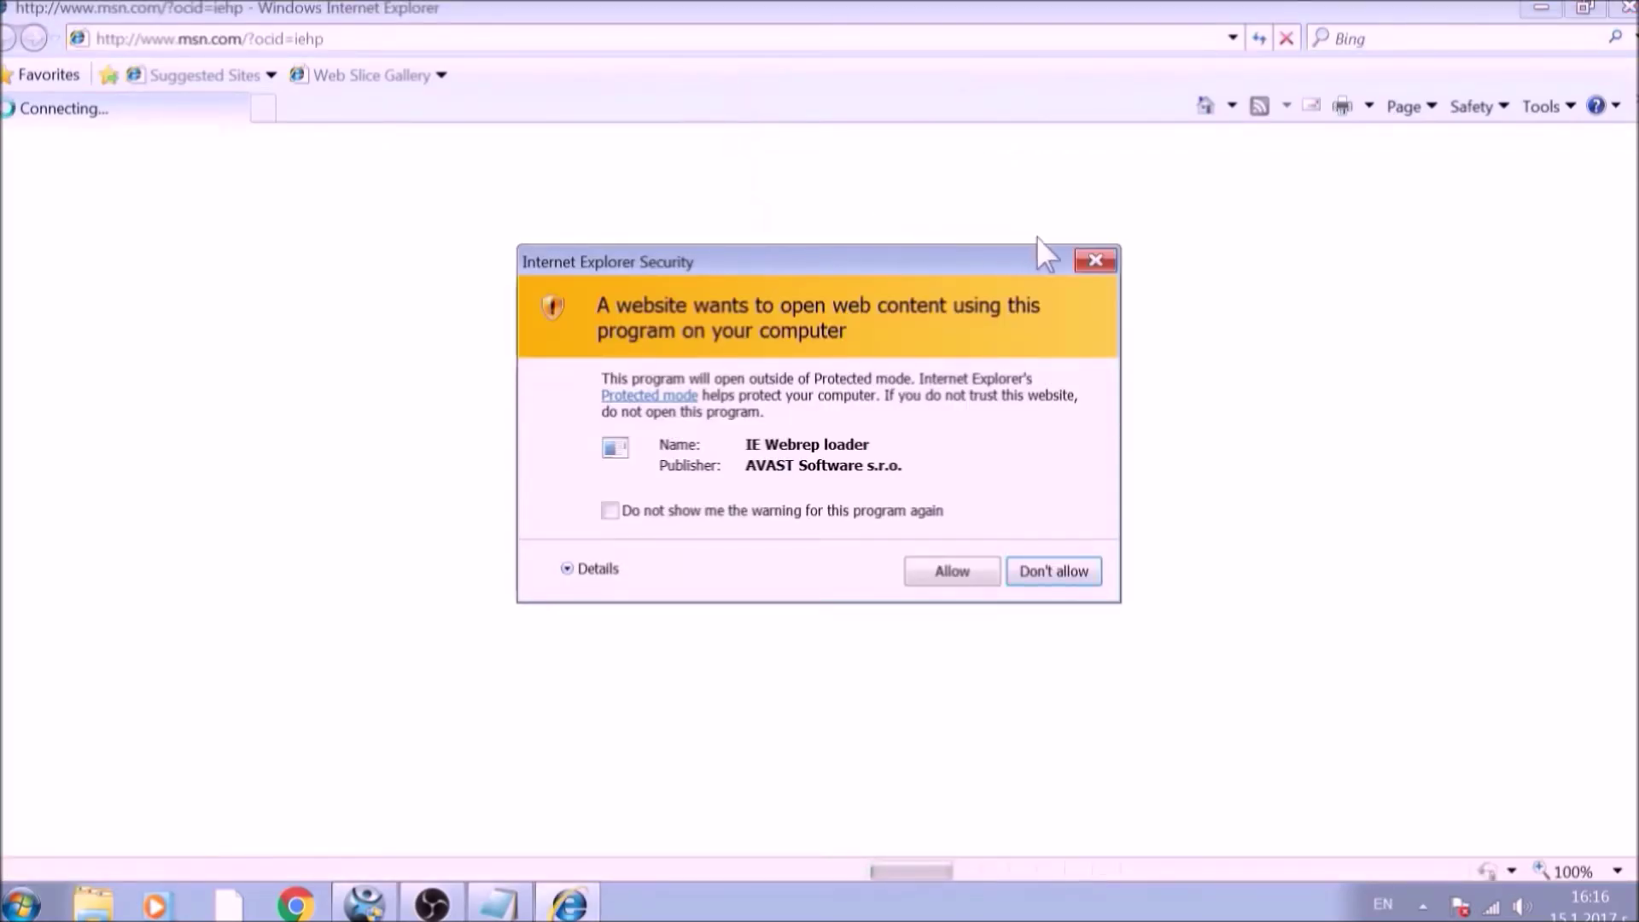
left_click(1082, 256)
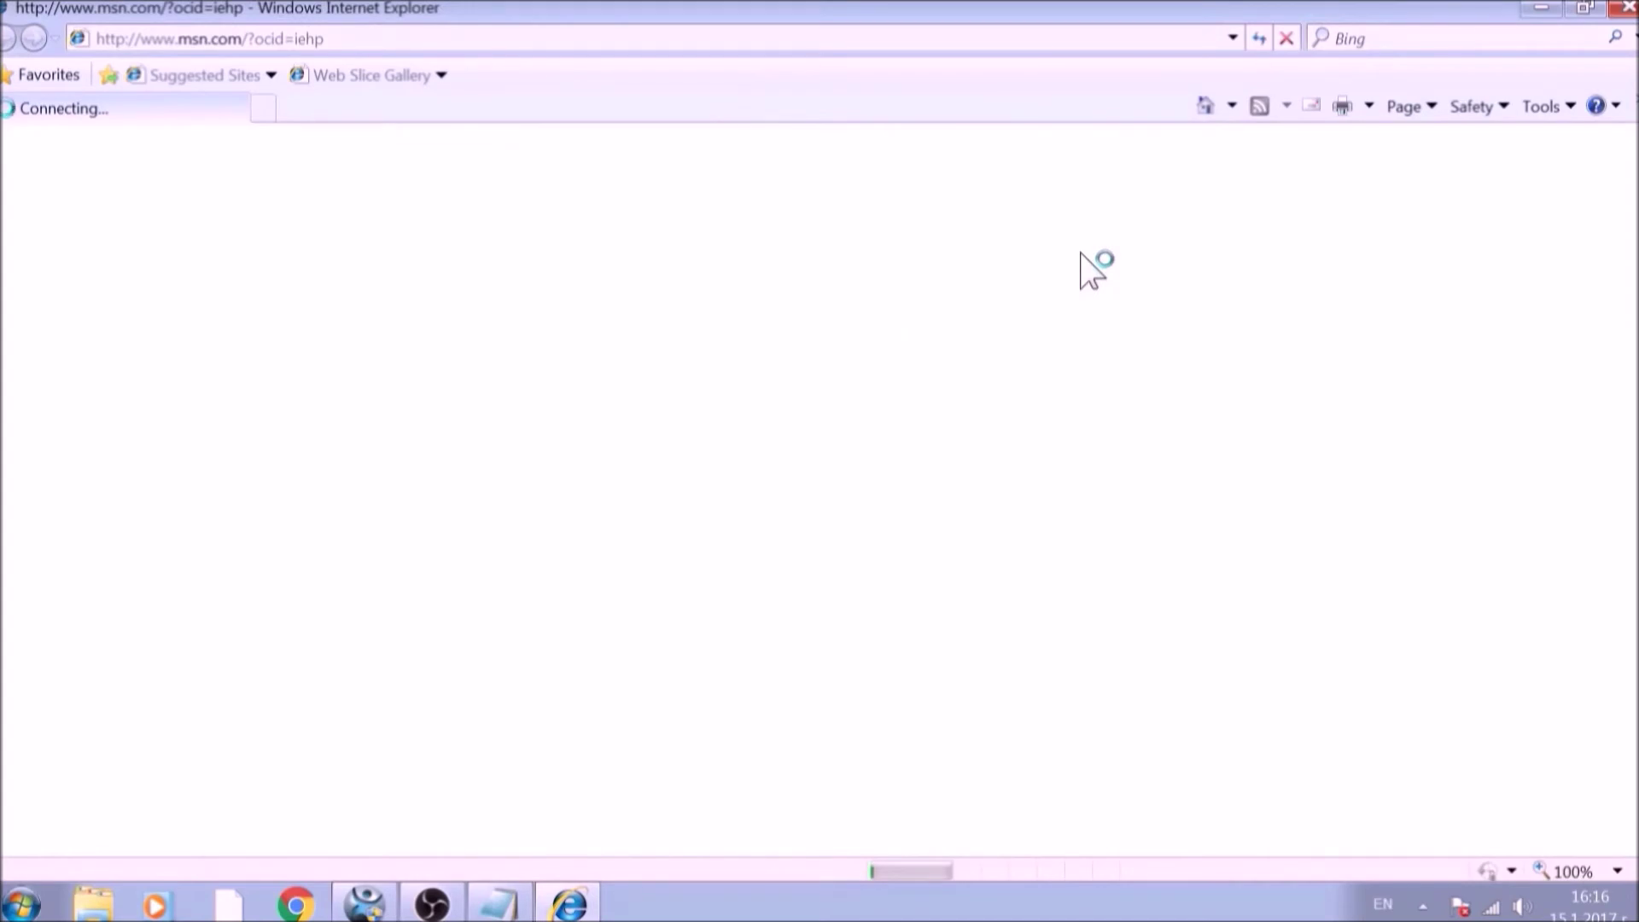
left_click(1543, 108)
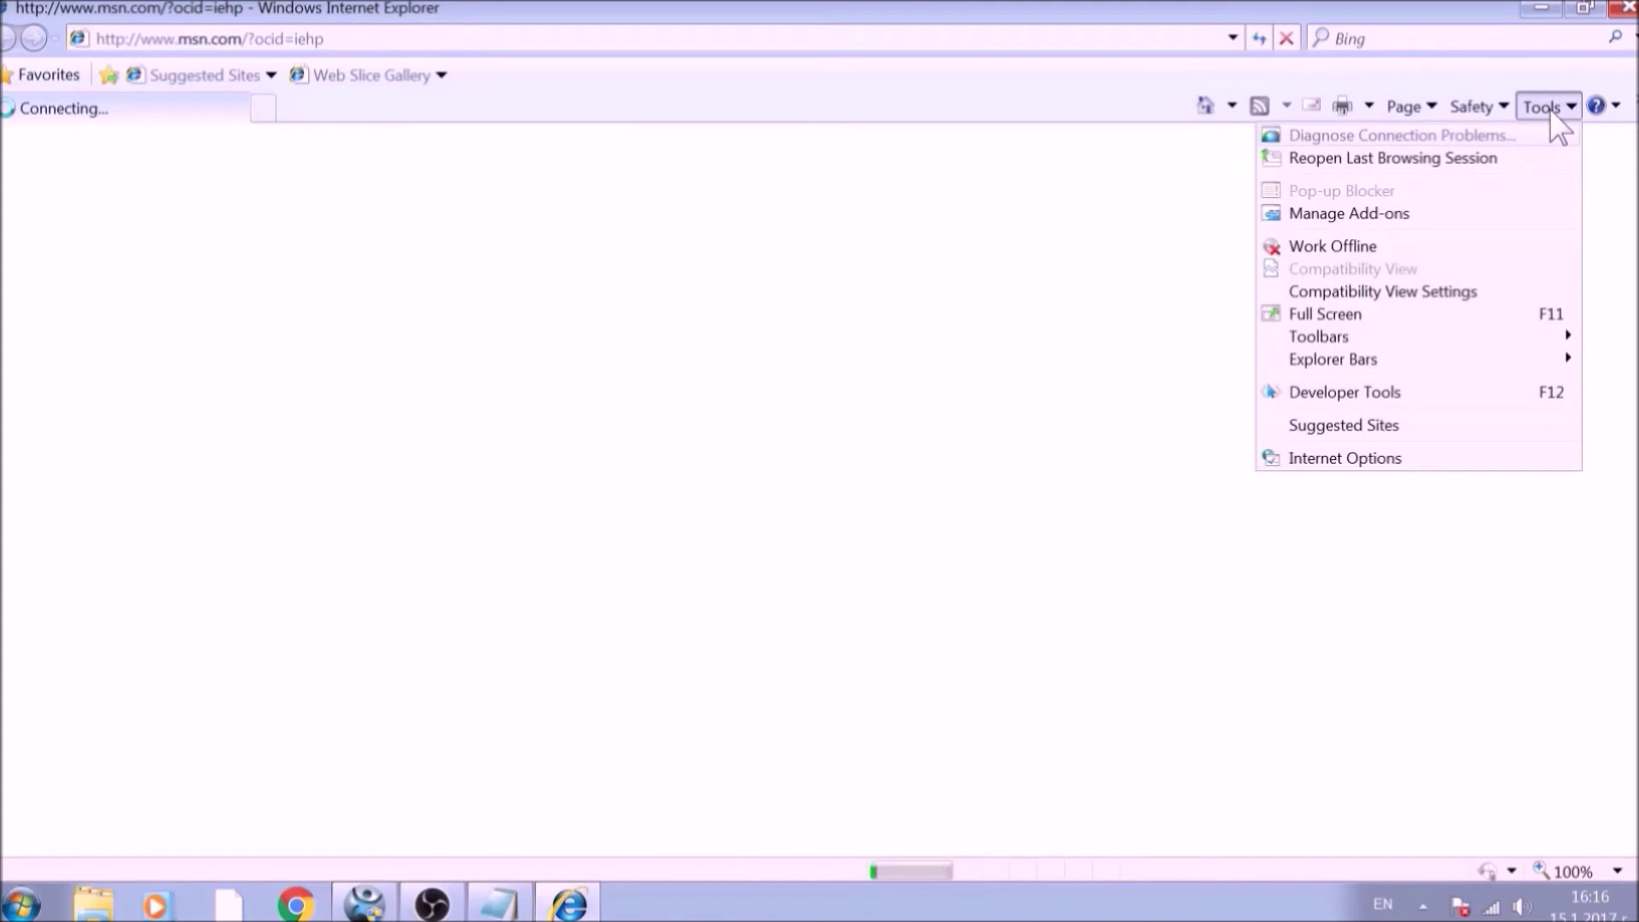
left_click(1393, 459)
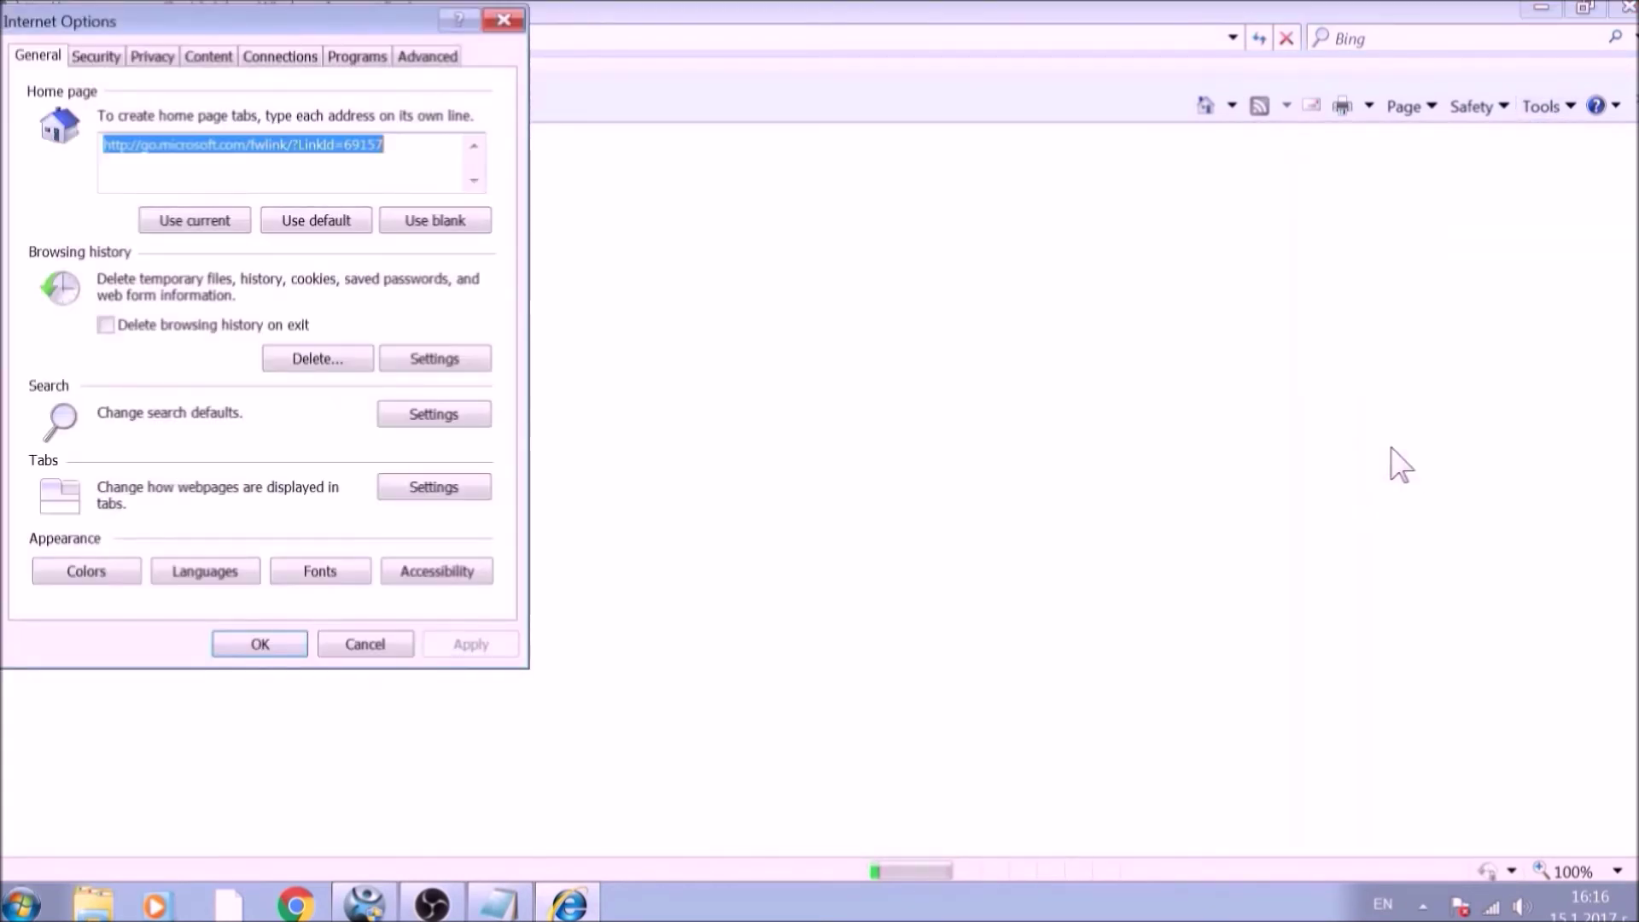
left_click(448, 224)
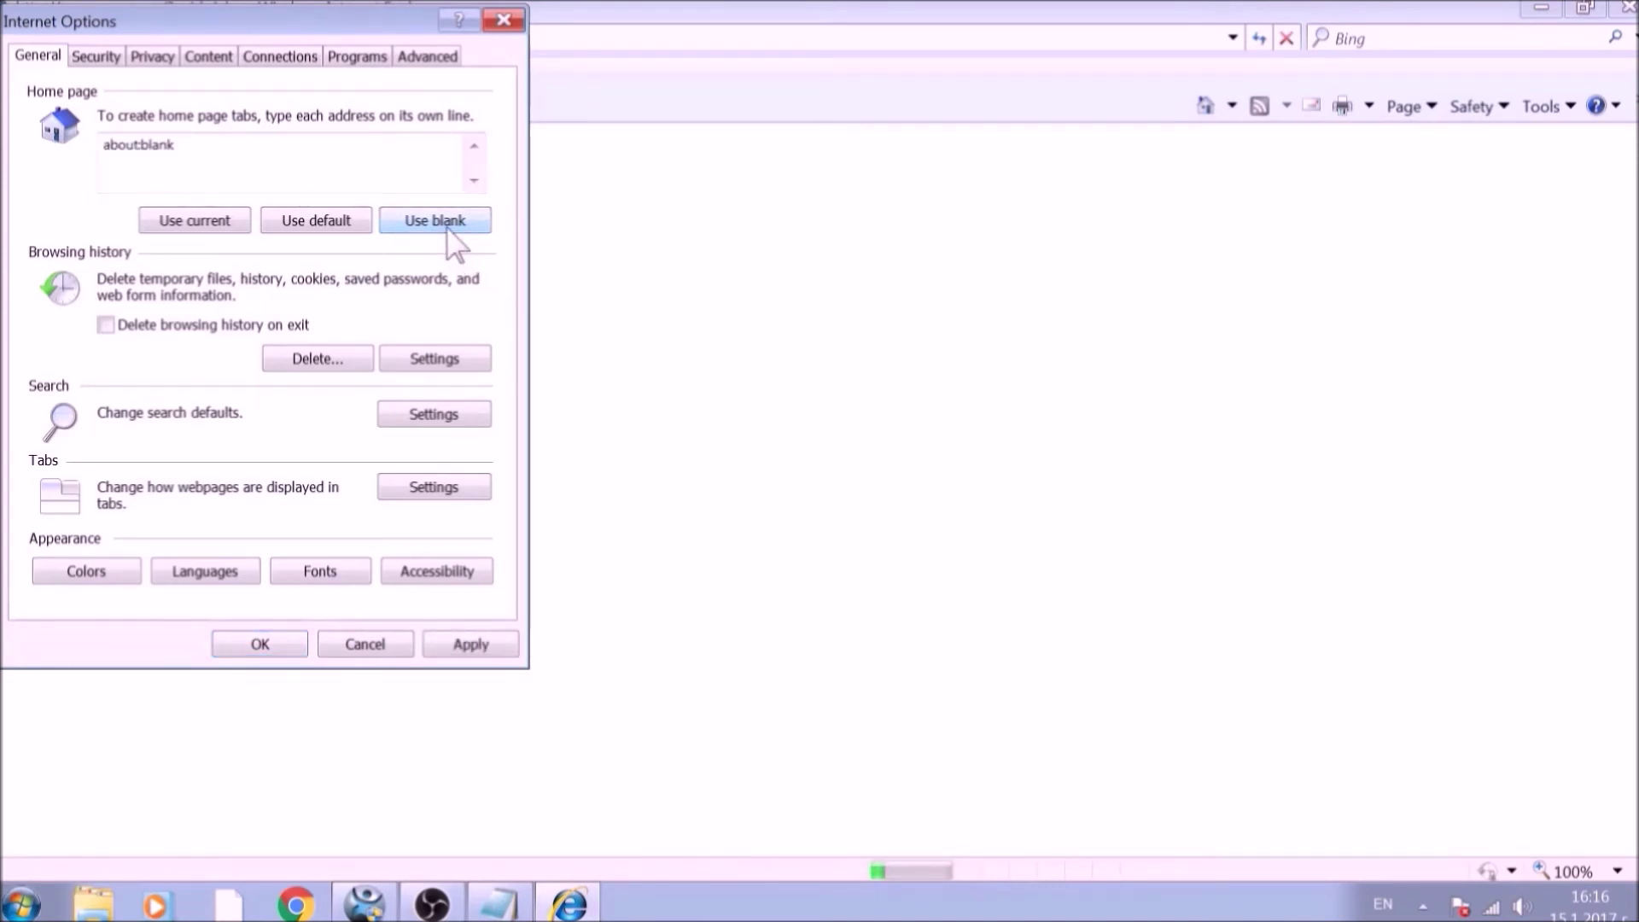
Step: Reset Internet Explorer's advanced settings to defaults with personal settings deleted, then close the browser
left_click(427, 57)
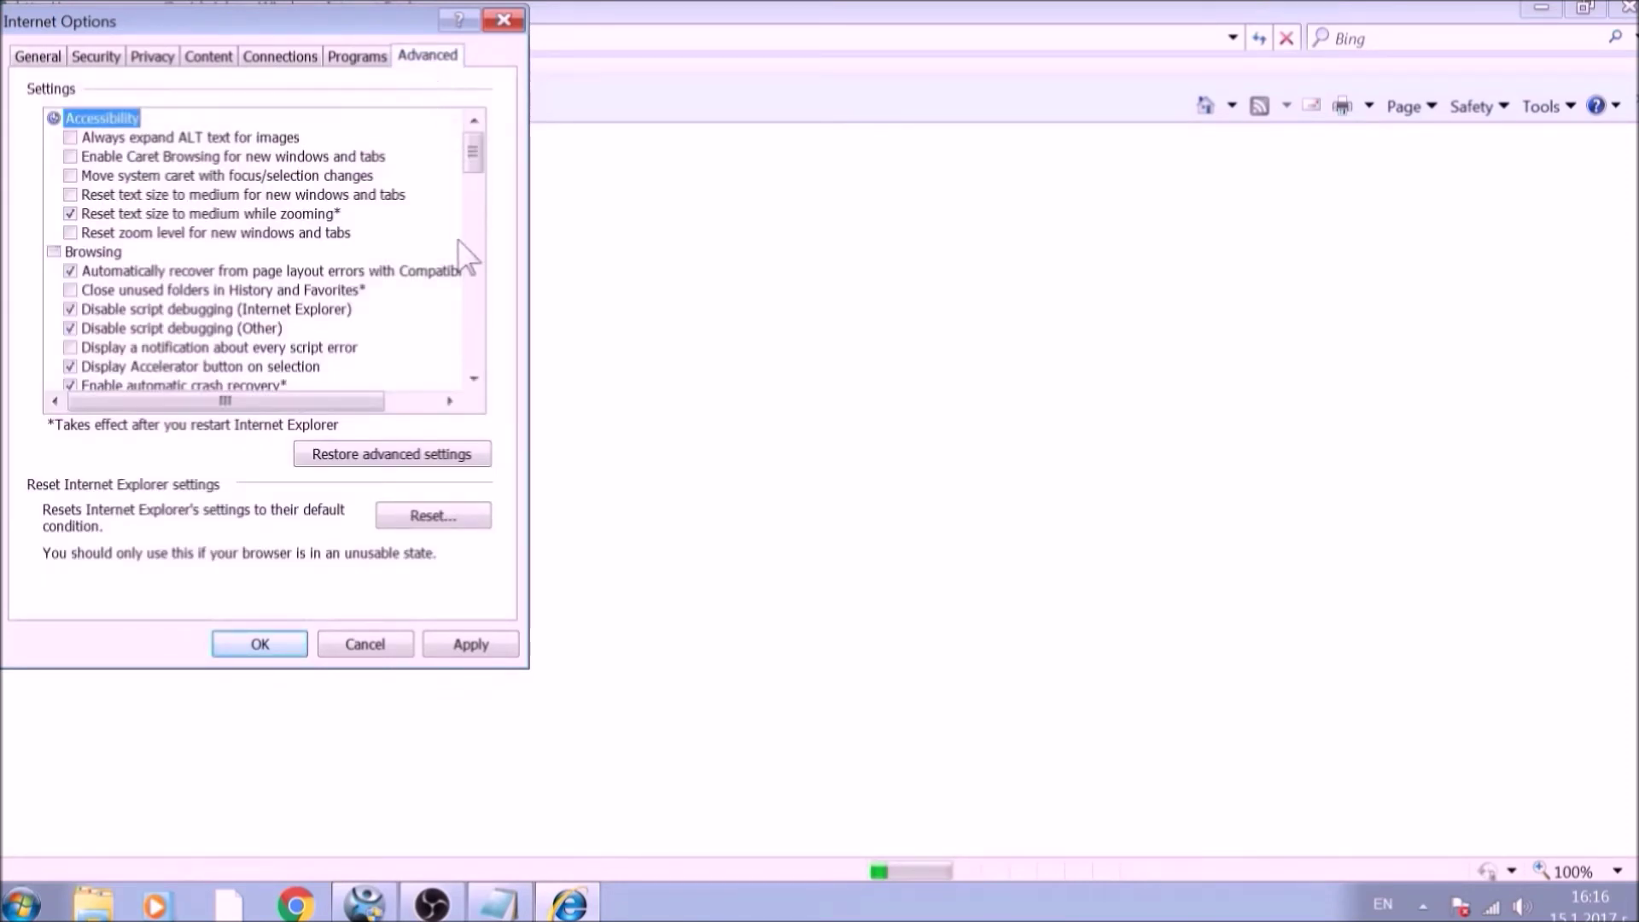
left_click(474, 515)
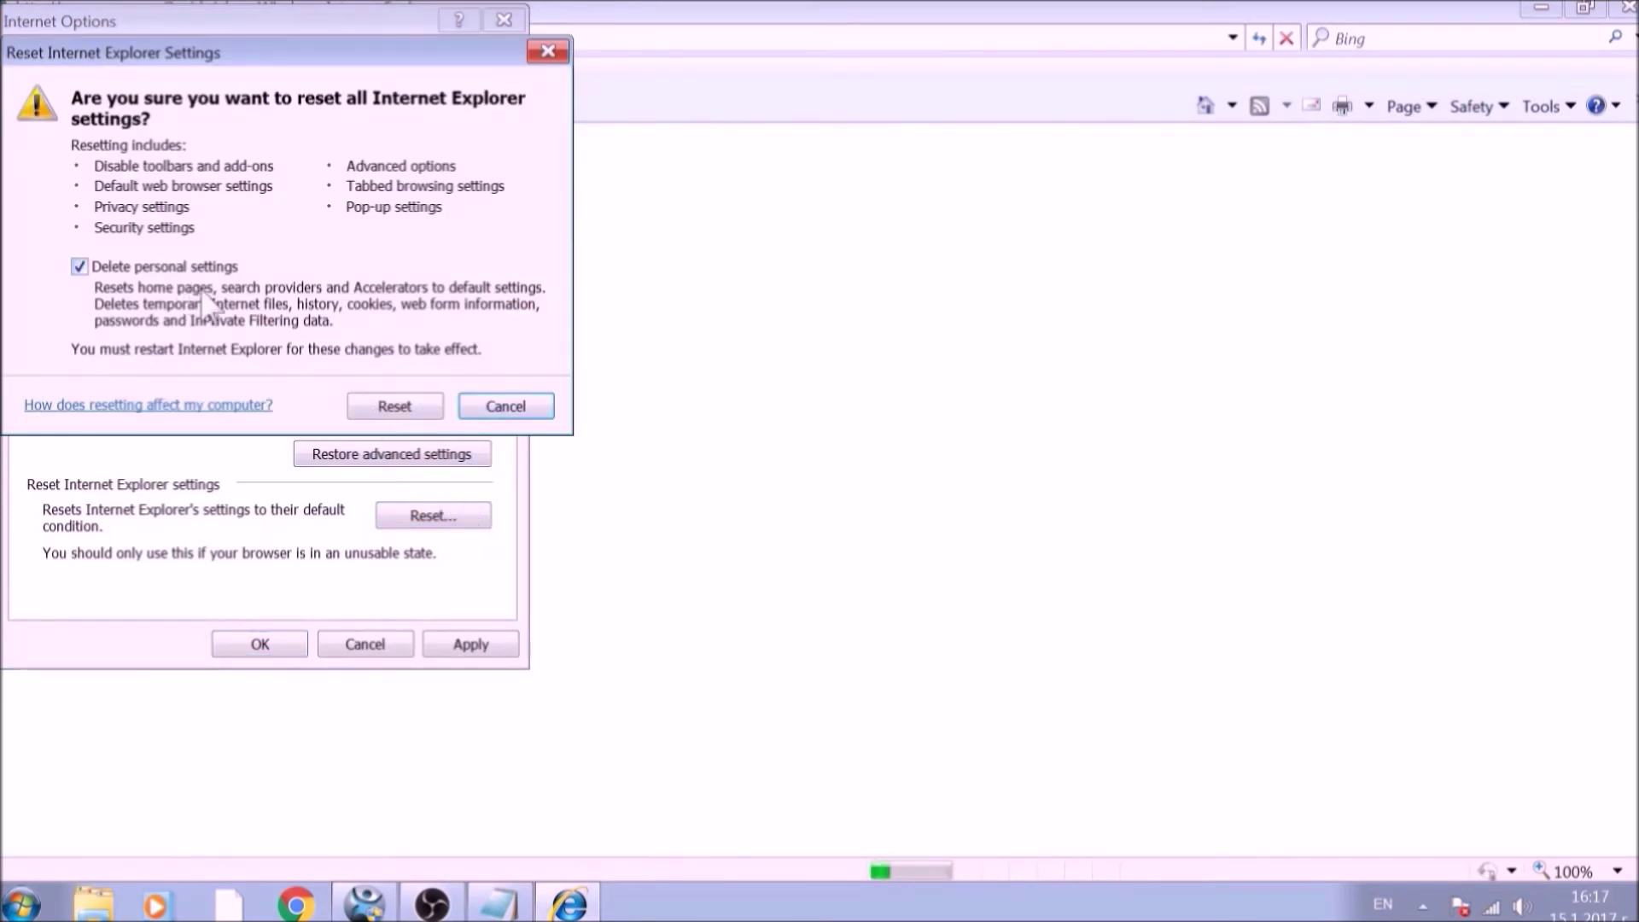
left_click(381, 407)
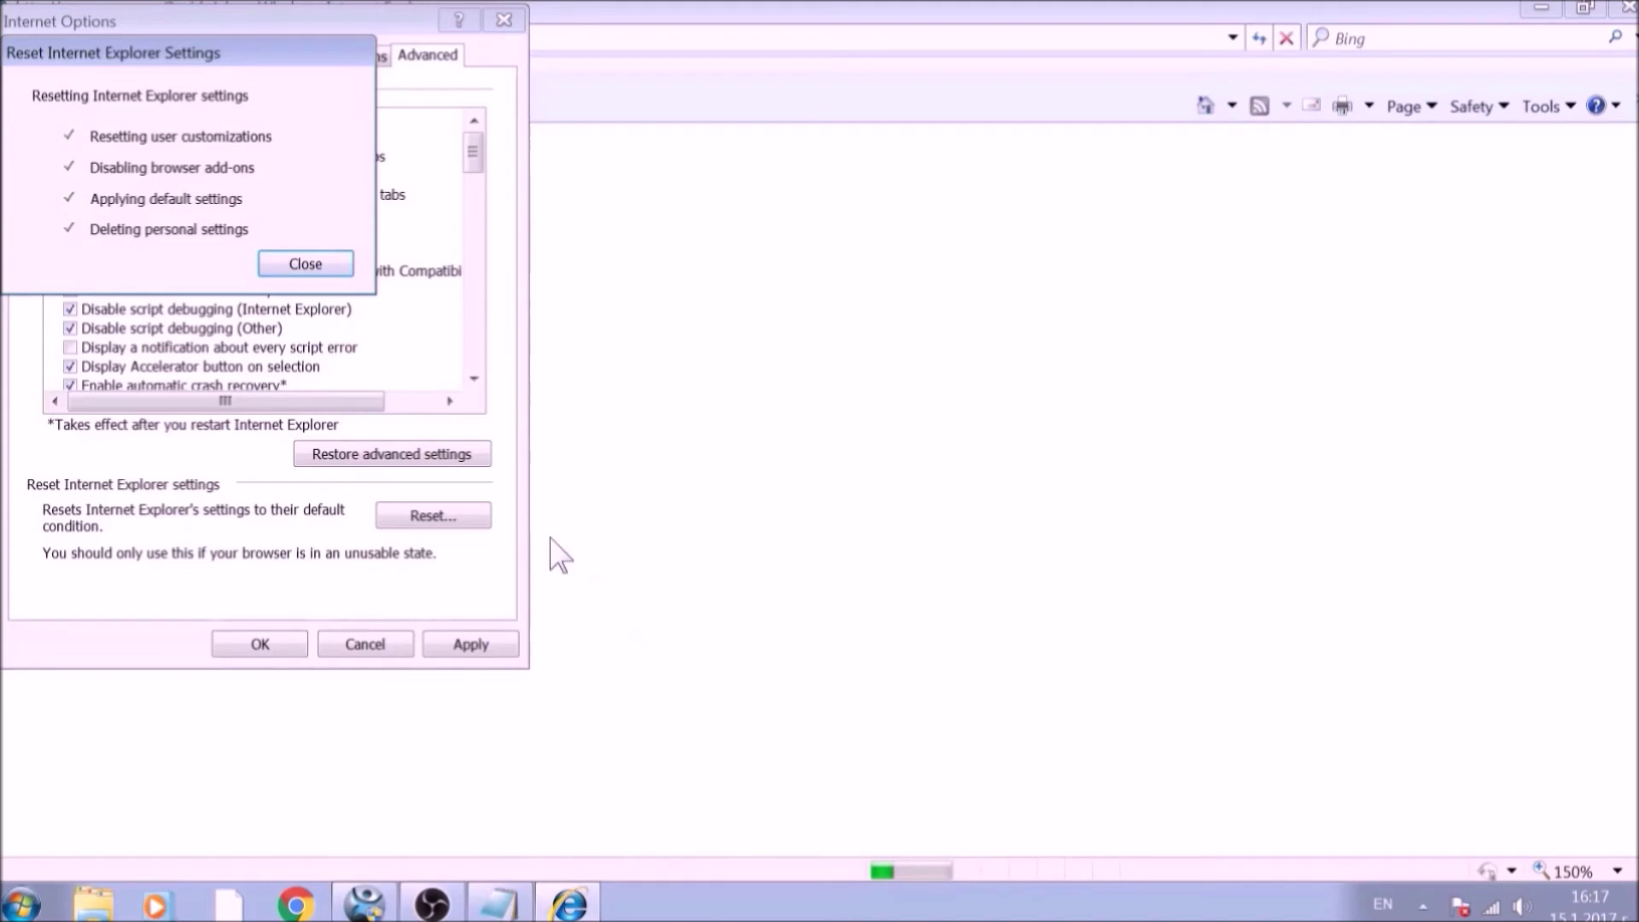
left_click(307, 264)
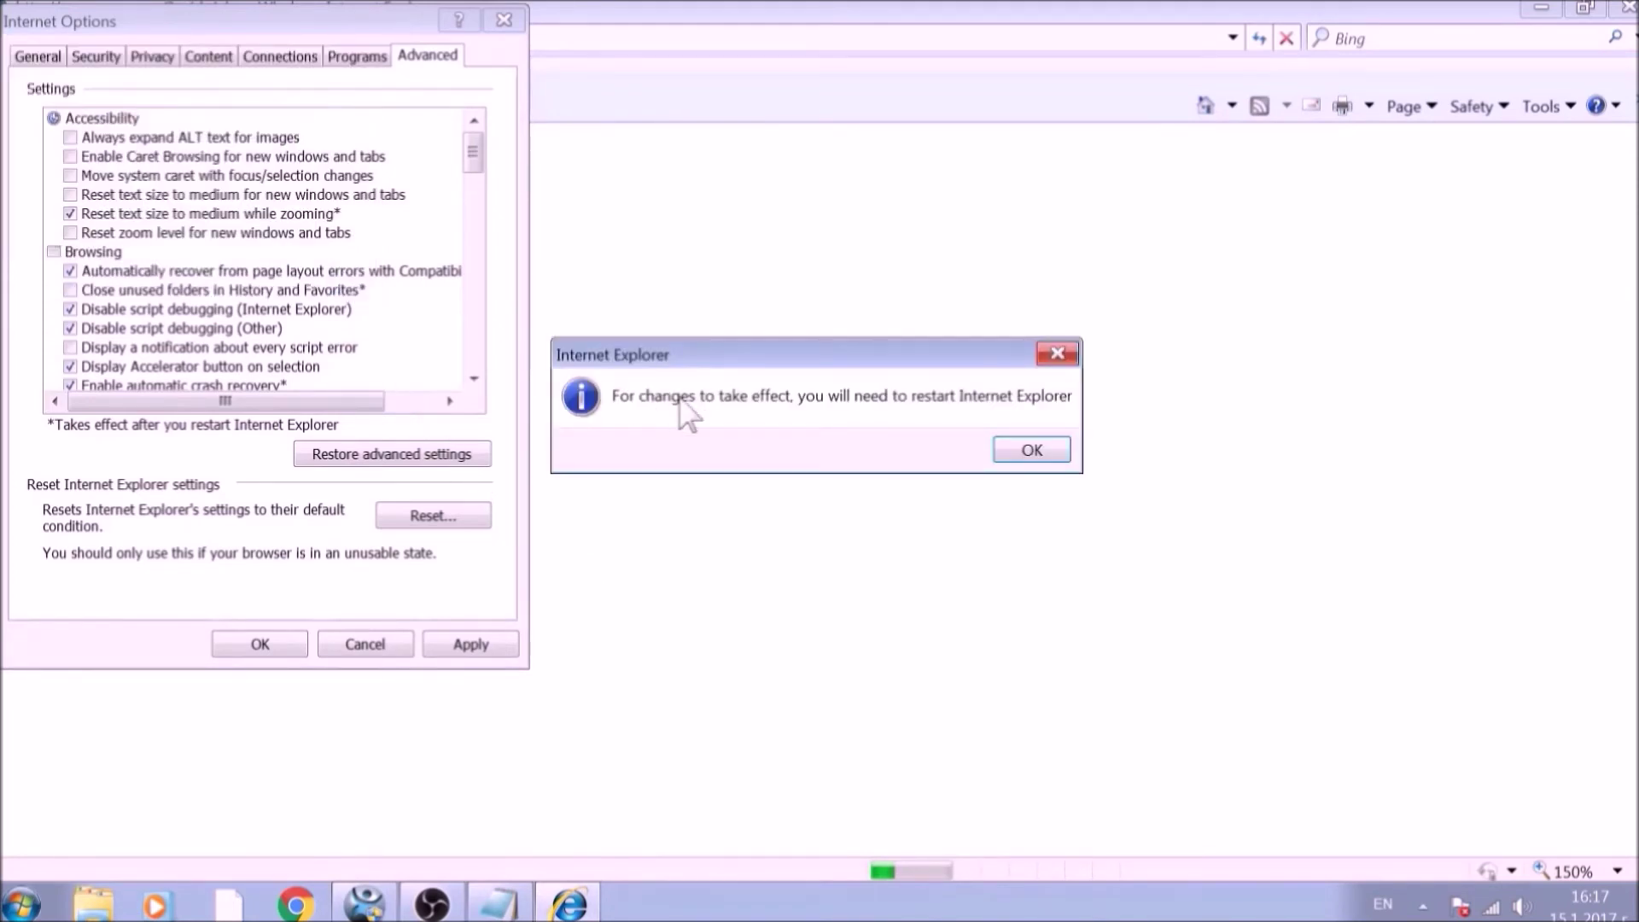
left_click(1032, 450)
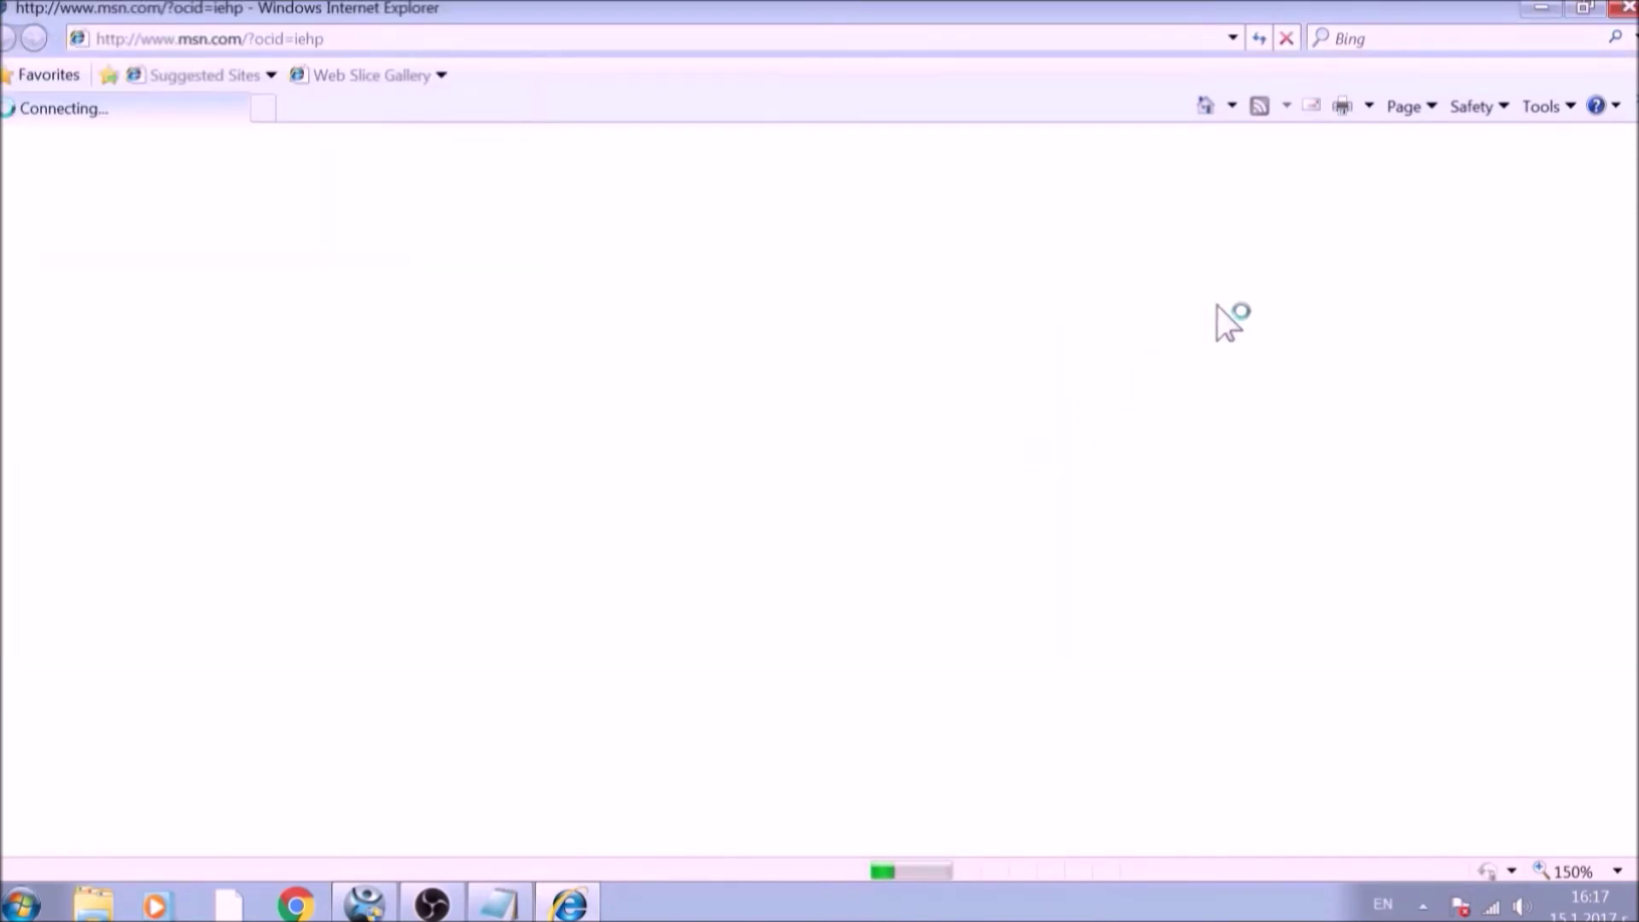
left_click(1621, 10)
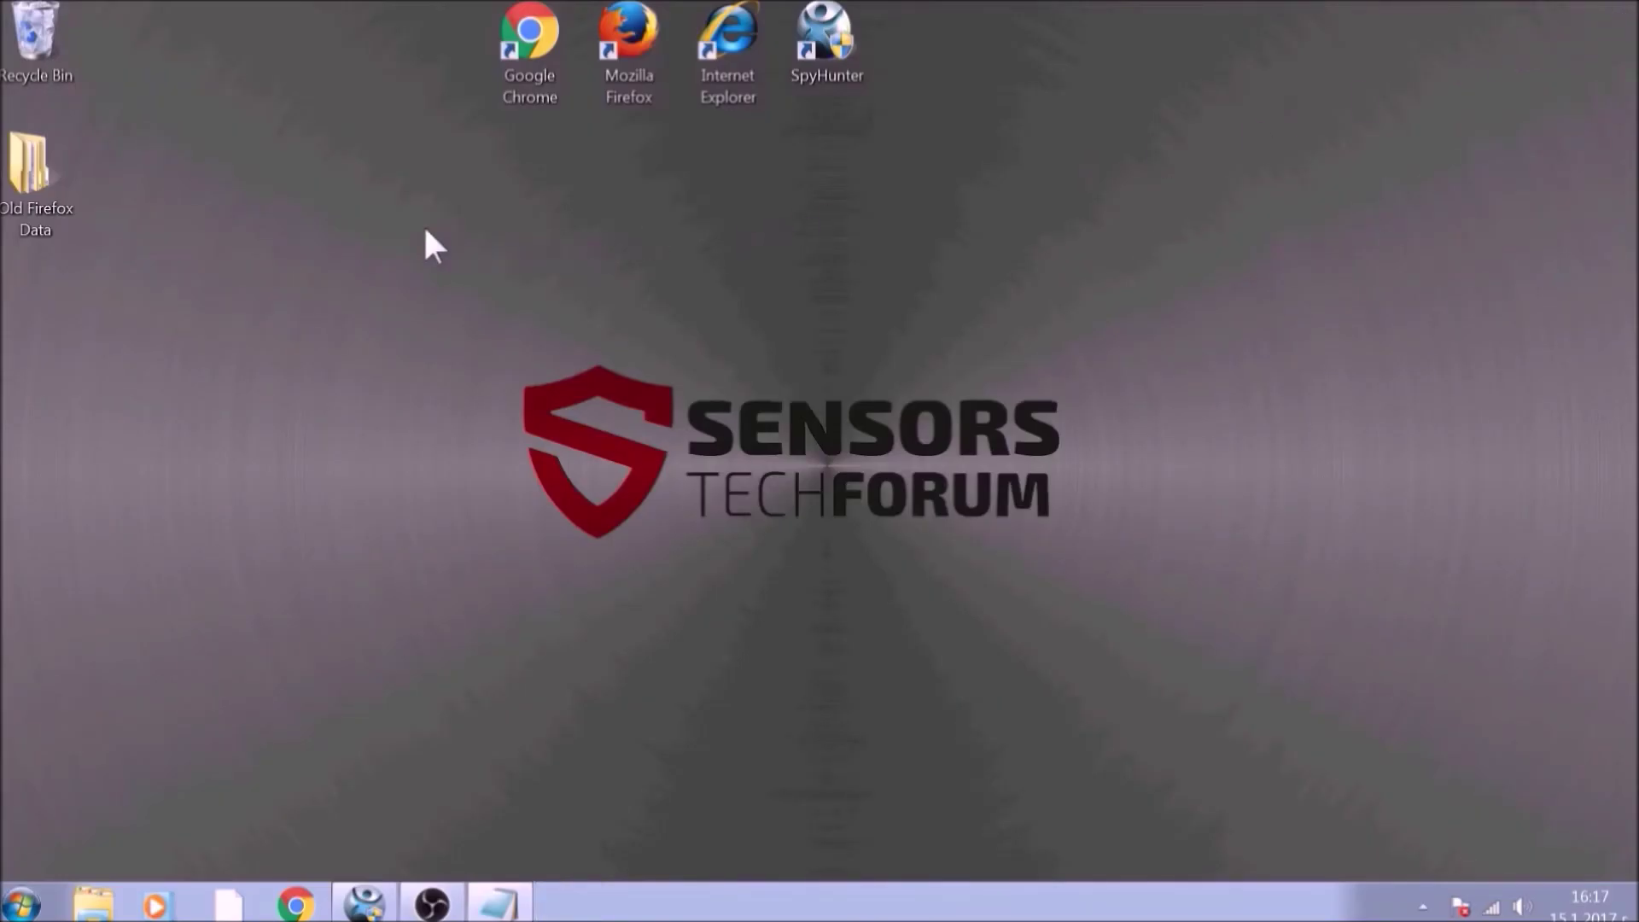
Step: Restore the SpyHunter 4 window from the taskbar, showing its Start New Scan page
left_click_drag(373, 250, 1252, 653)
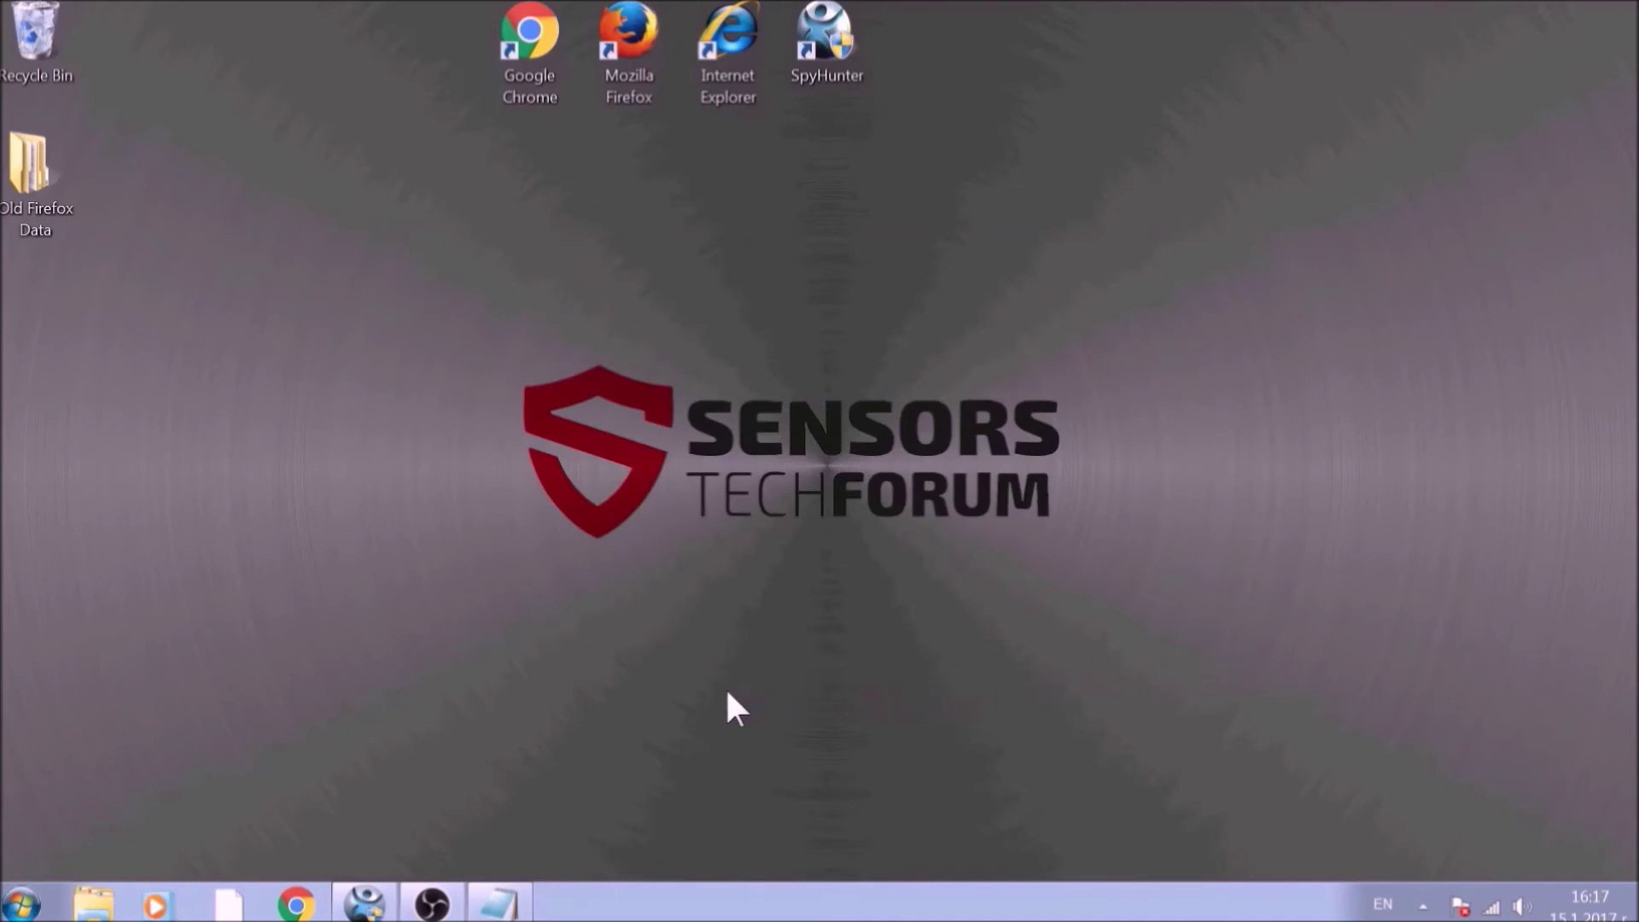
left_click(385, 908)
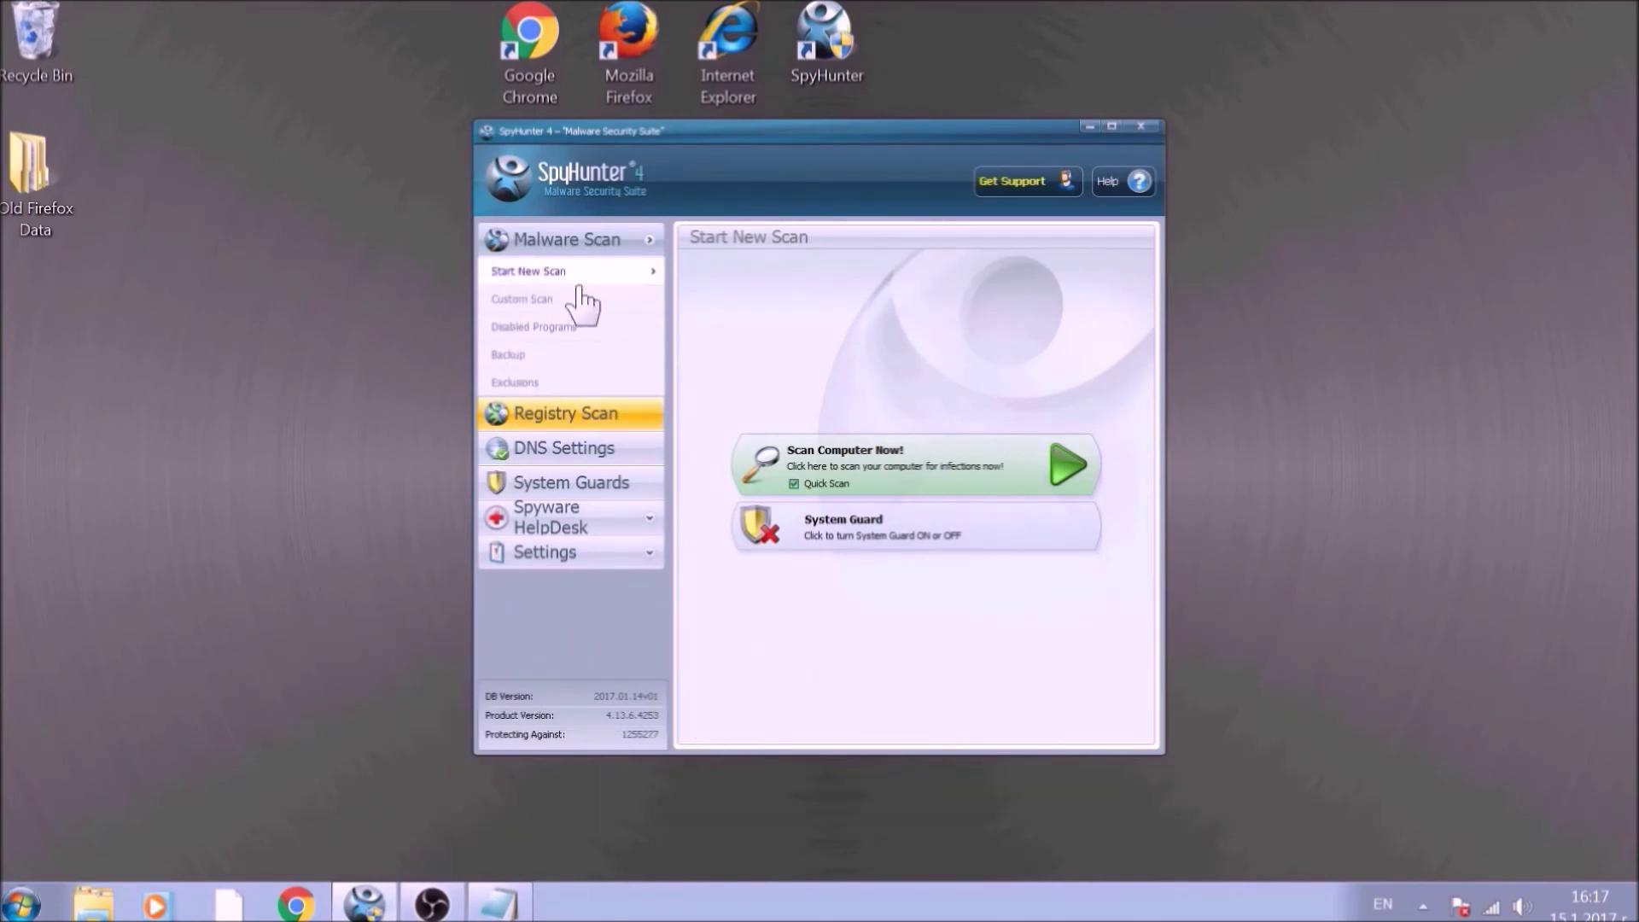
Step: Launch a SpyHunter Quick Scan with Scan Computer Now! and let it run
left_click(857, 457)
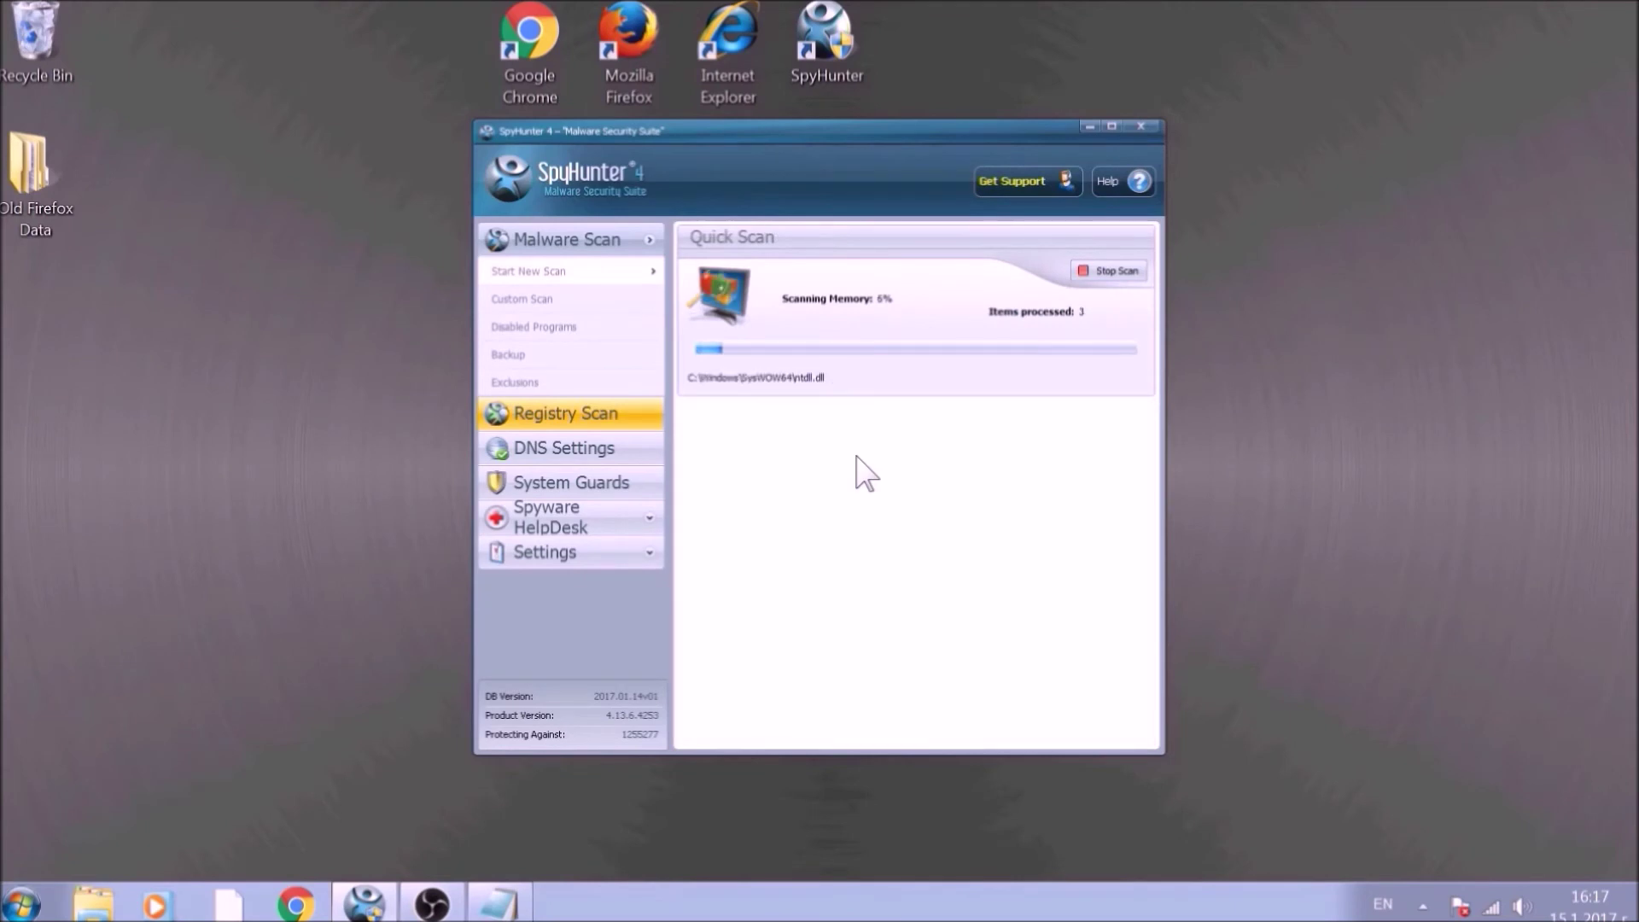